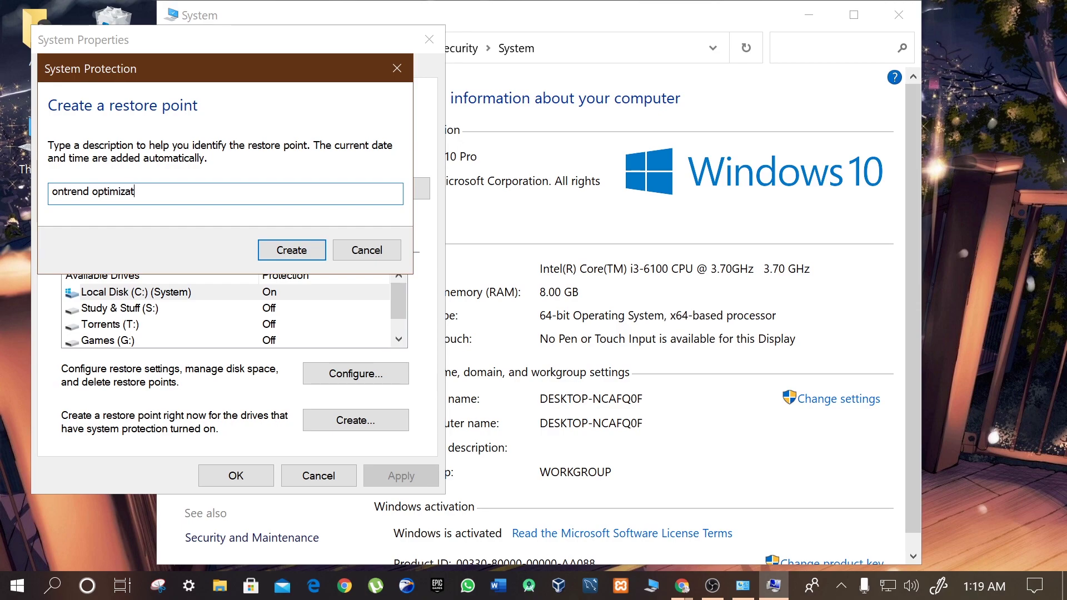
Step: Create the restore point with the description already entered, dismiss the confirmation and close System Properties
left_click(263, 246)
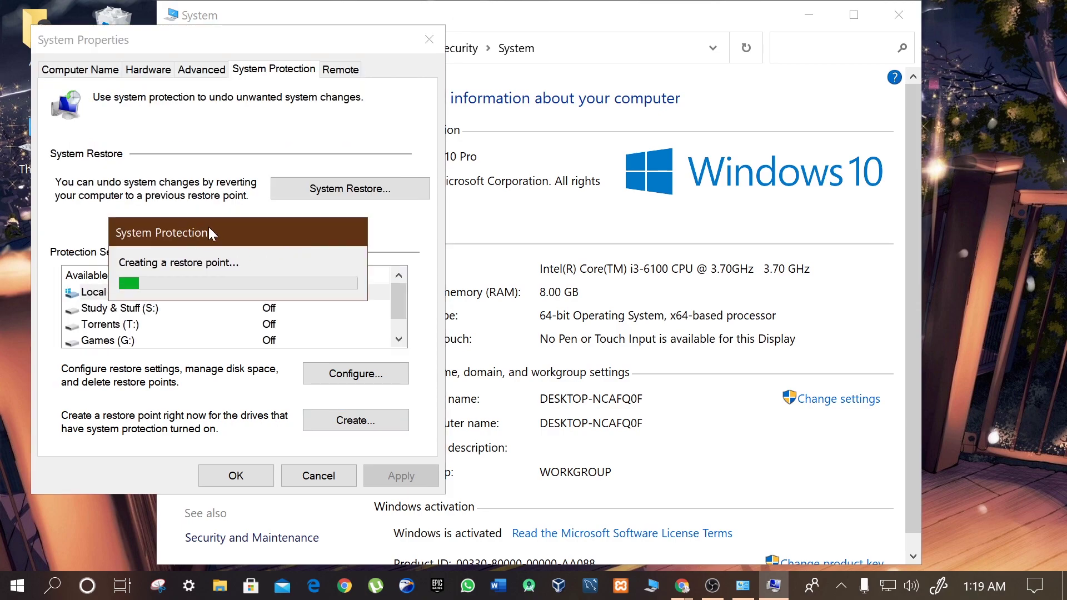
left_click_drag(218, 235, 252, 222)
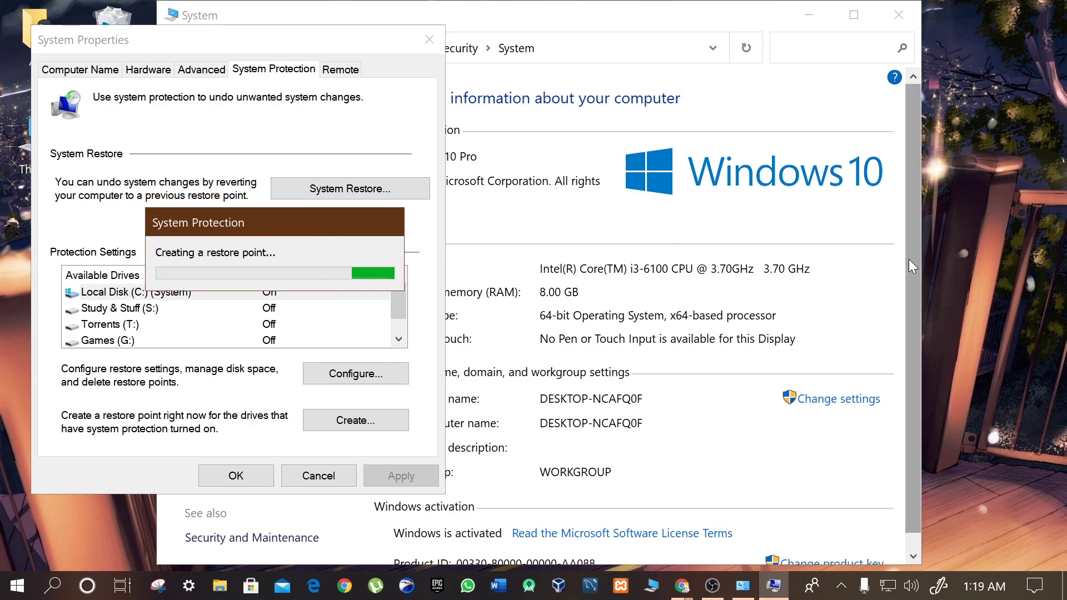
right_click(995, 211)
left_click(1000, 299)
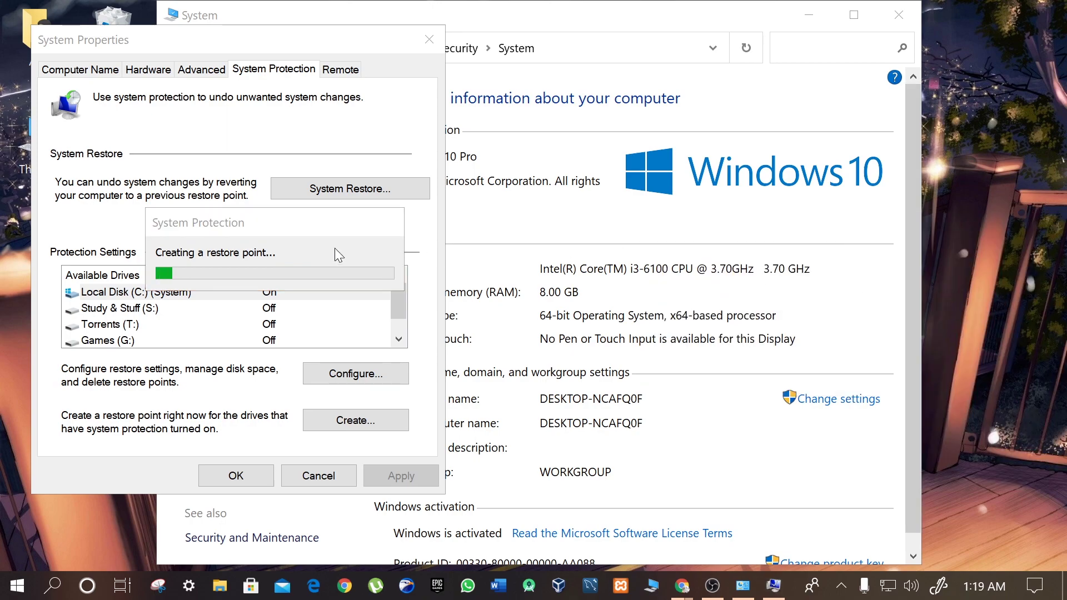
left_click(299, 228)
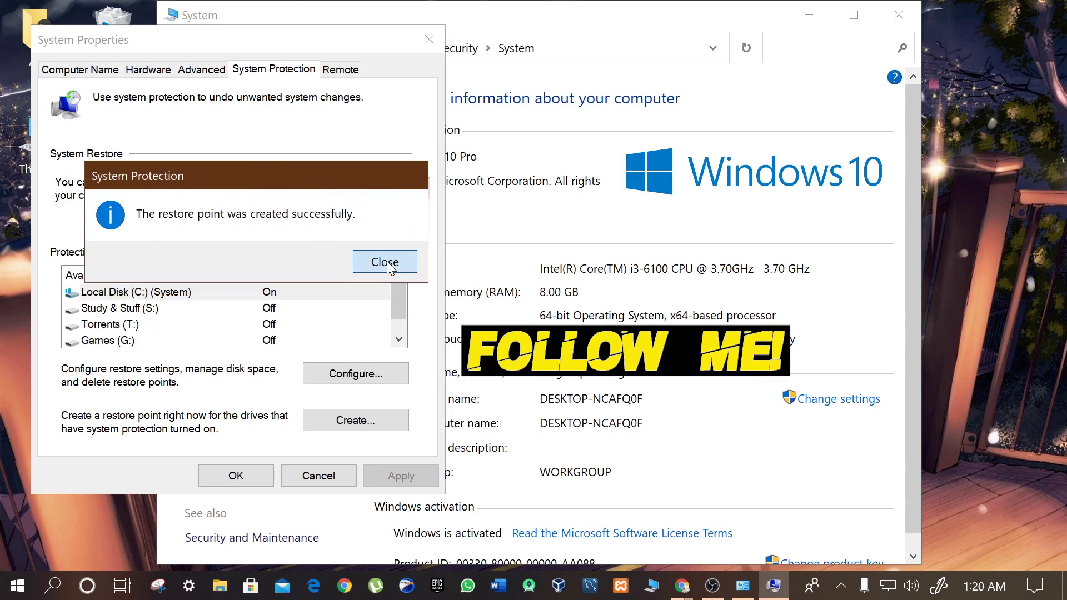
left_click(389, 265)
left_click(236, 475)
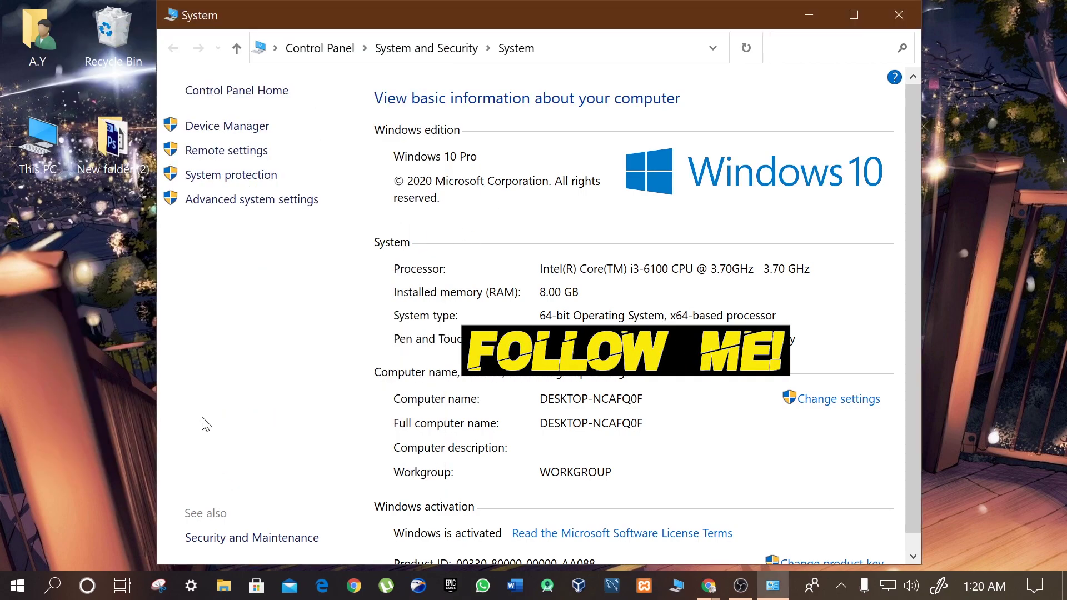
Step: In the advanced system performance options, enable Smooth-scroll list boxes and Show thumbnails instead of icons, and confirm the settings
left_click(298, 201)
left_click_drag(290, 70, 380, 60)
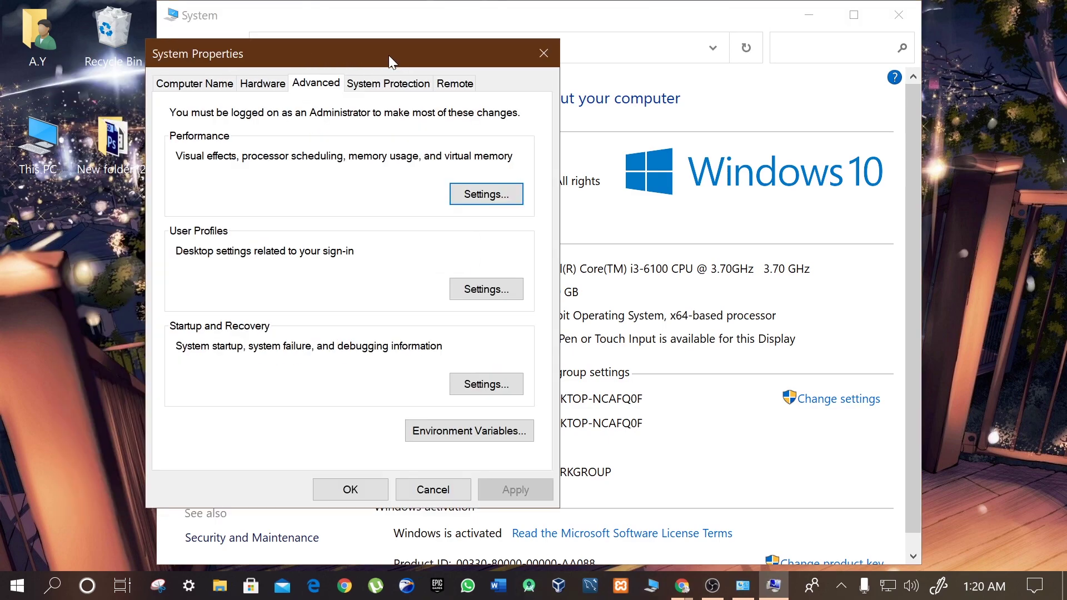
left_click(492, 193)
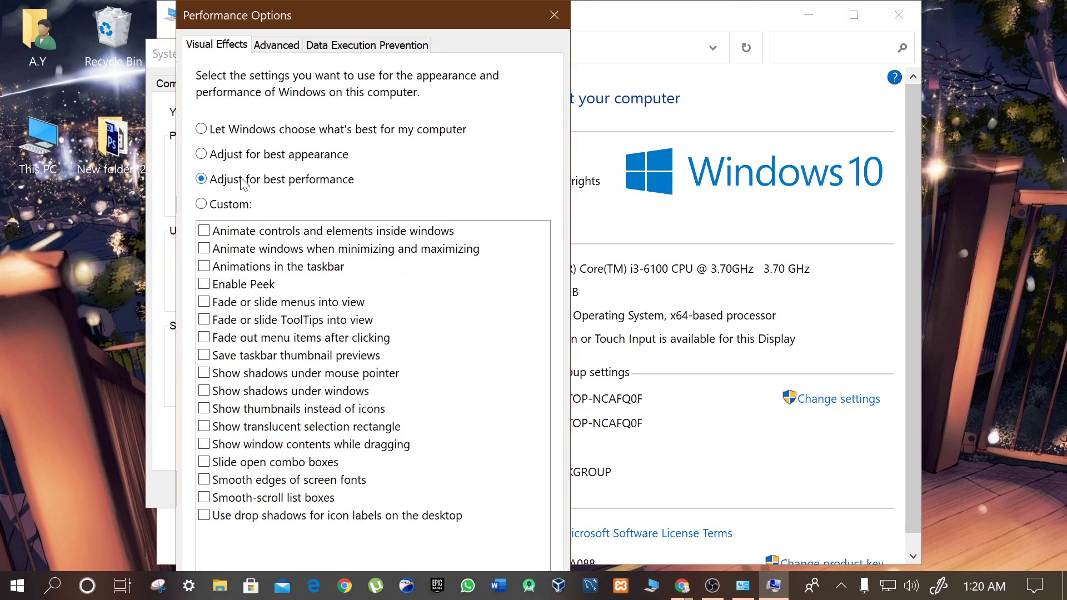
left_click(204, 498)
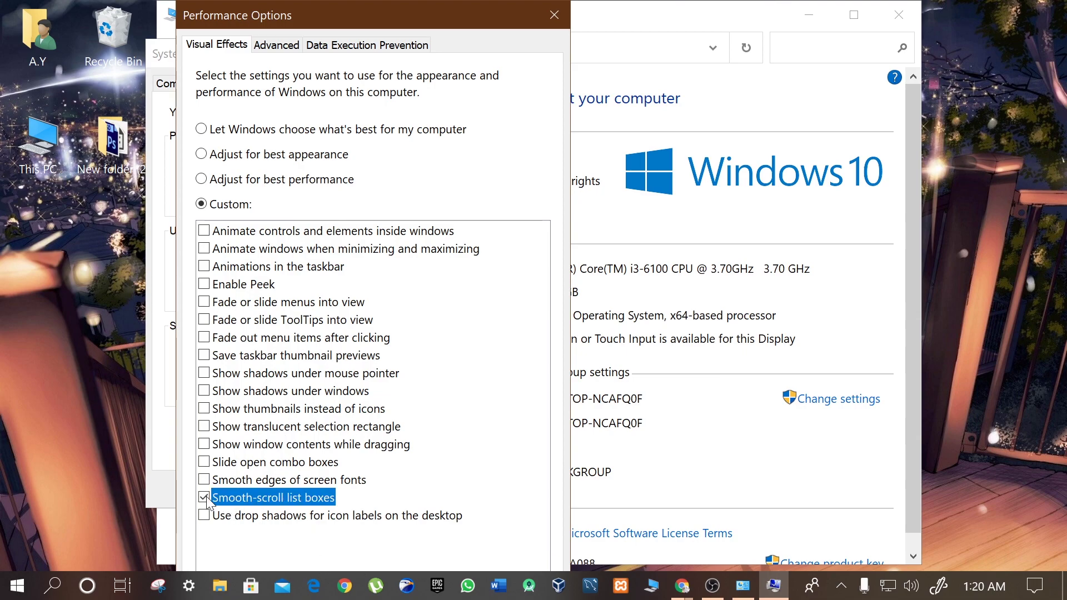
left_click(205, 411)
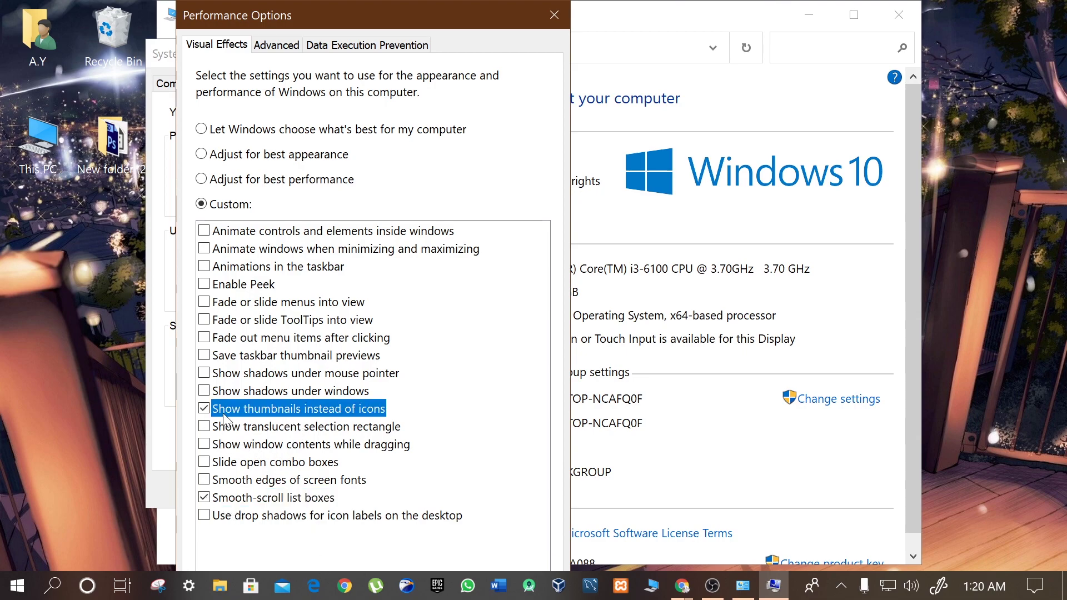
left_click_drag(376, 16, 466, 58)
left_click_drag(271, 41, 224, 15)
left_click_drag(495, 38, 510, 2)
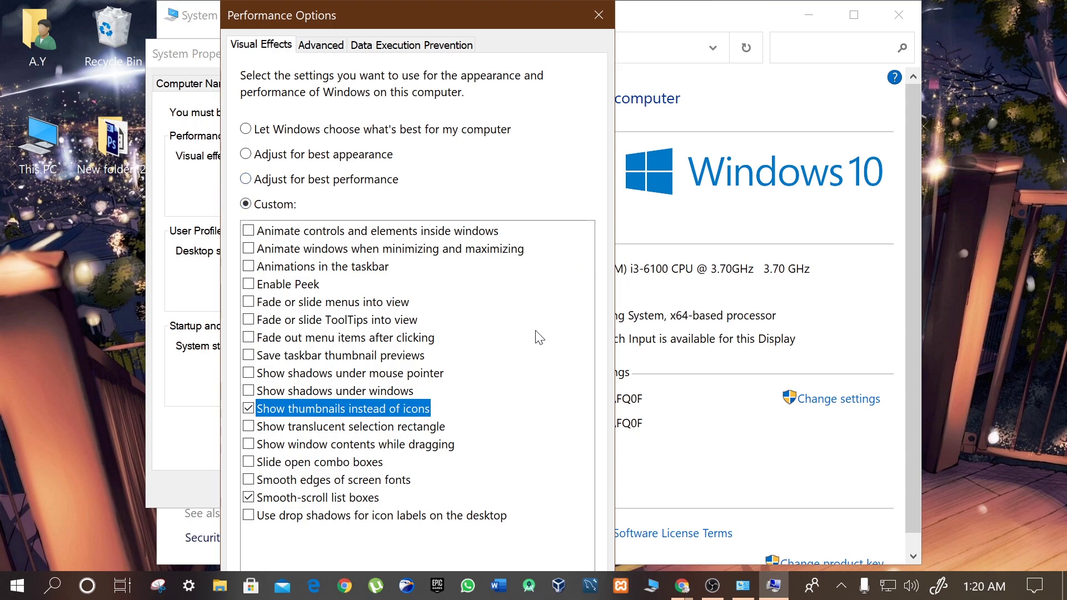
key("Return")
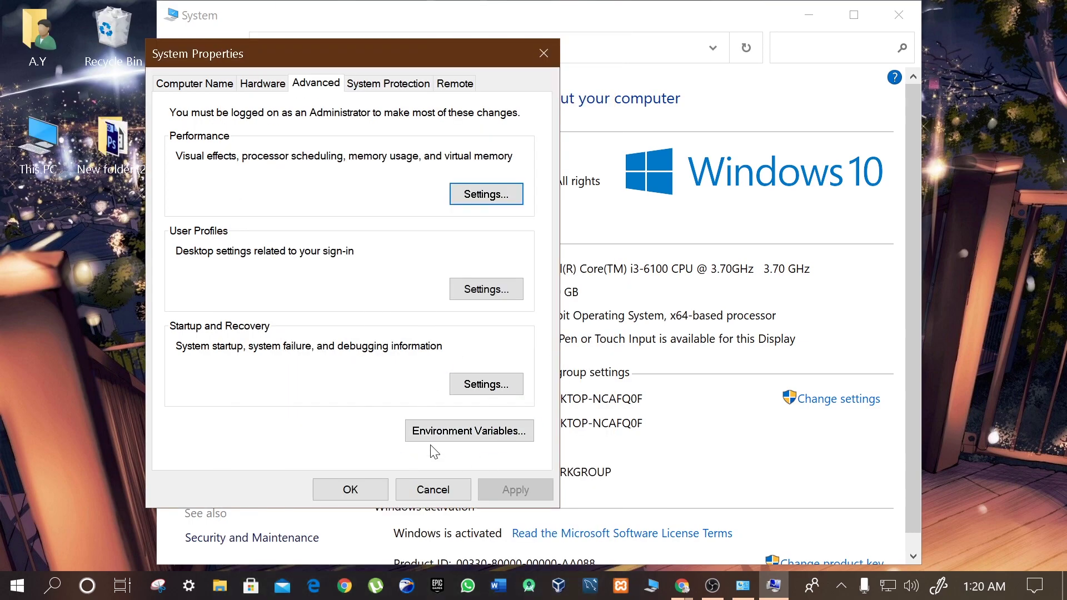
left_click(378, 493)
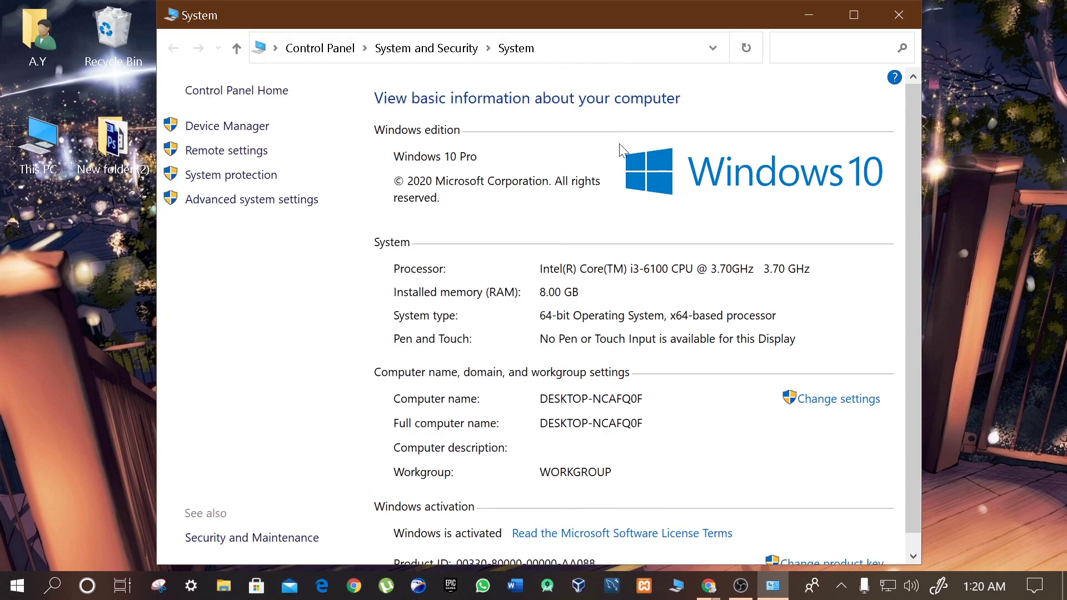
Step: Close the System window and refresh the desktop
left_click(898, 13)
right_click(513, 143)
right_click(563, 223)
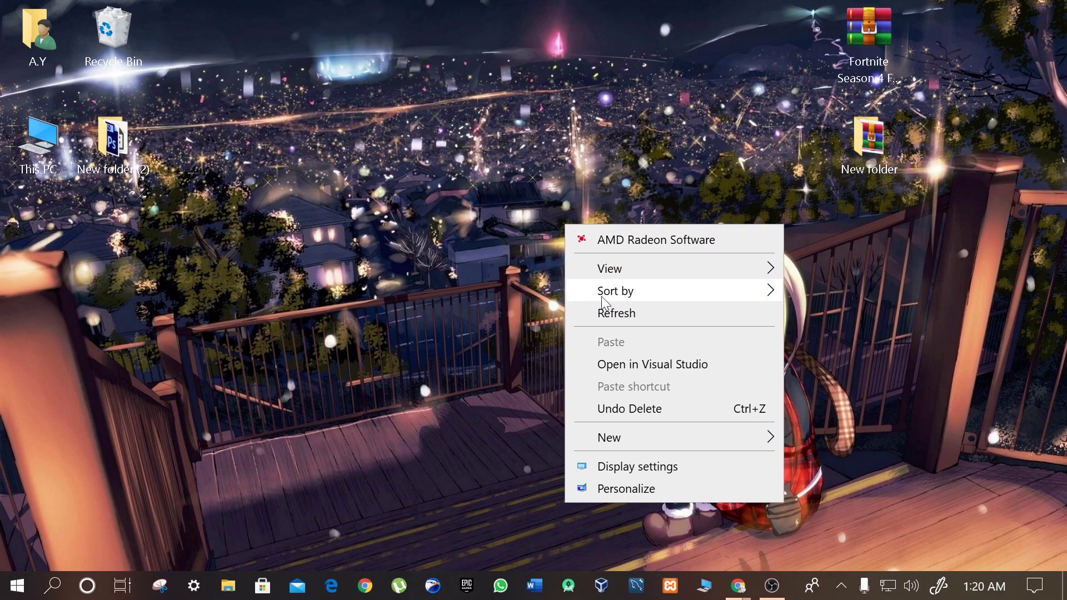
left_click(613, 308)
right_click(267, 97)
left_click(315, 190)
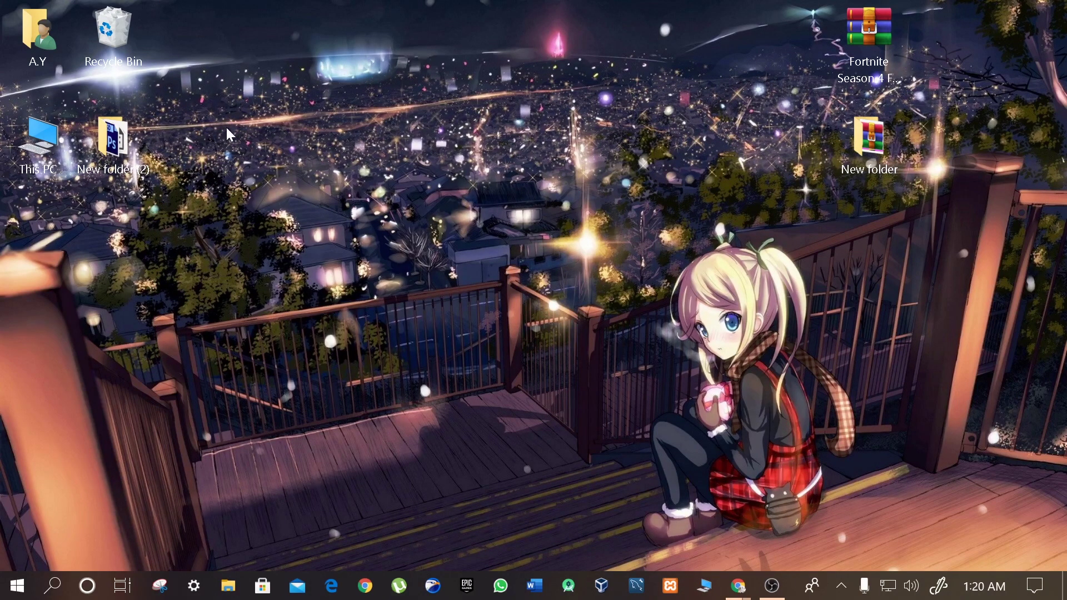
Step: Search Windows for Background apps, open that settings page and turn off letting apps run in the background
left_click(53, 586)
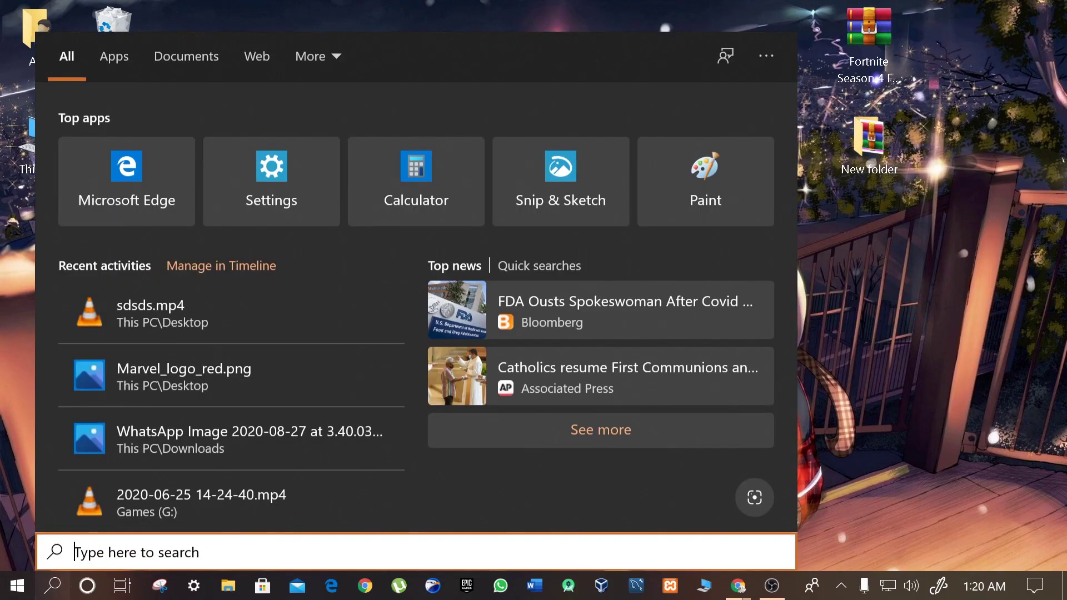
type("back")
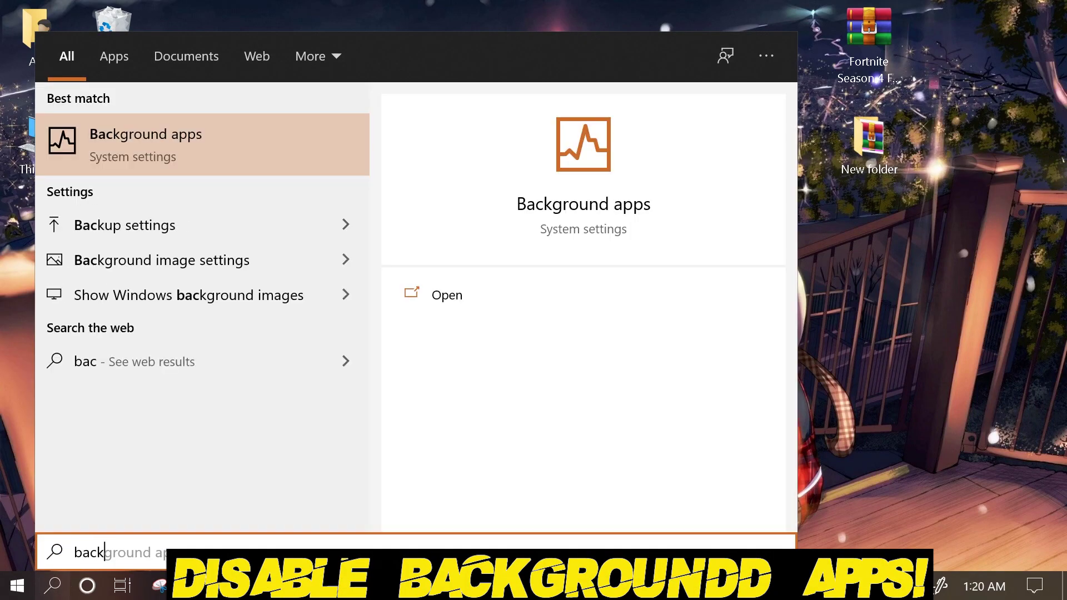
left_click(190, 144)
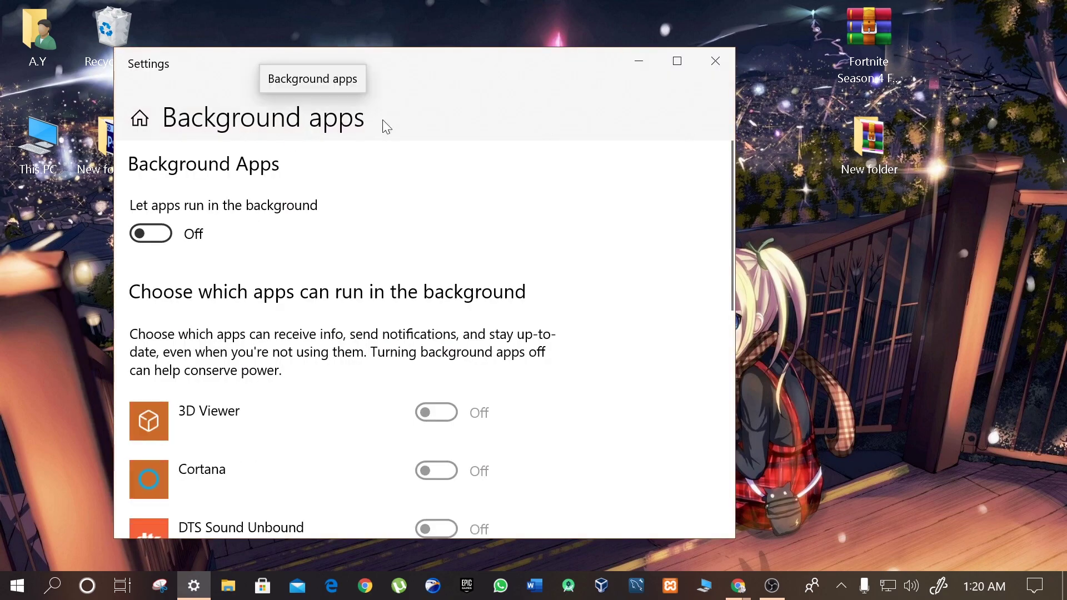
left_click_drag(401, 60, 511, 4)
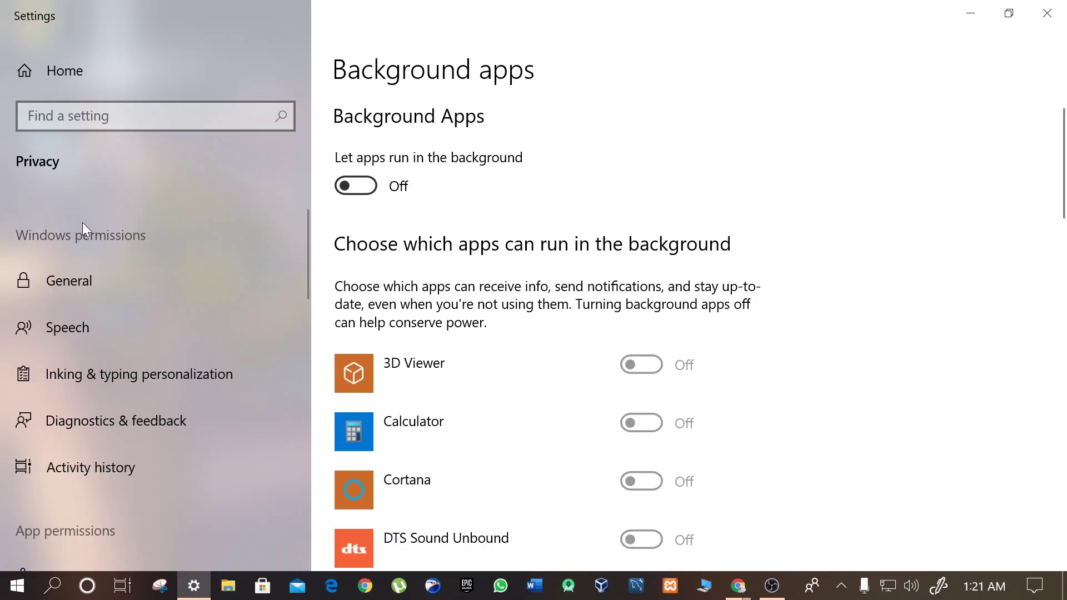
scroll(389, 244, "down", 8)
scroll(344, 215, "up", 8)
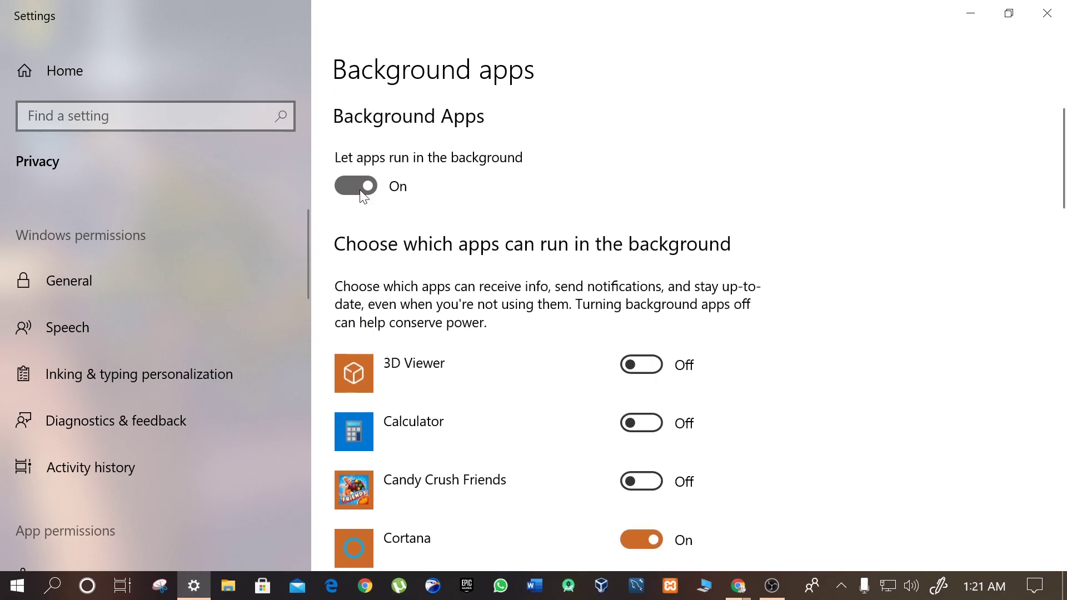
left_click(361, 192)
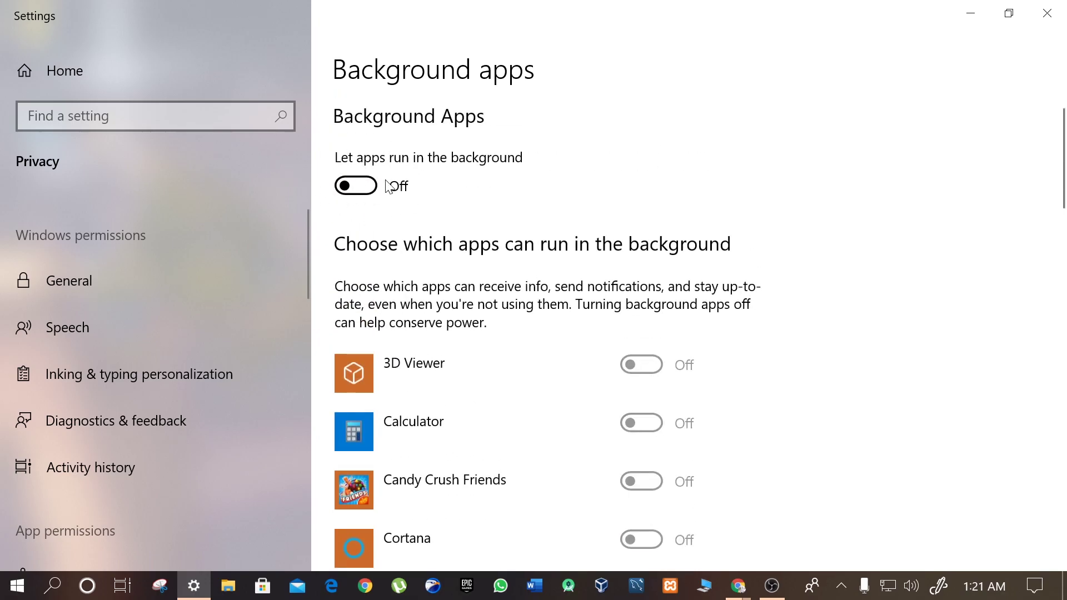
Step: Review the Focus assist options in the System settings and return to the Windows Settings home page
left_click(81, 79)
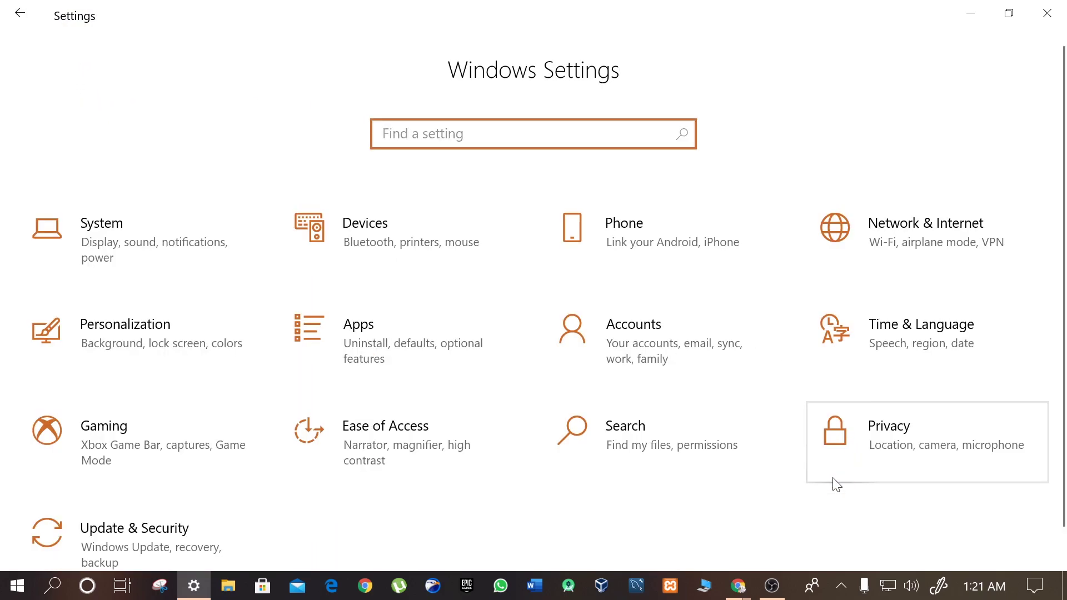
left_click(114, 239)
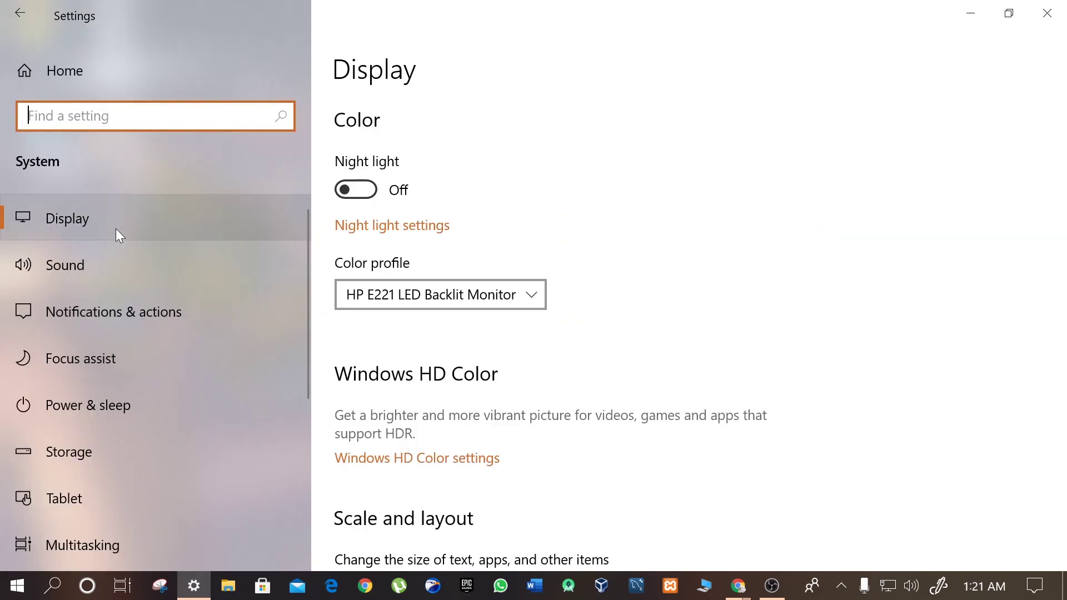
left_click(83, 358)
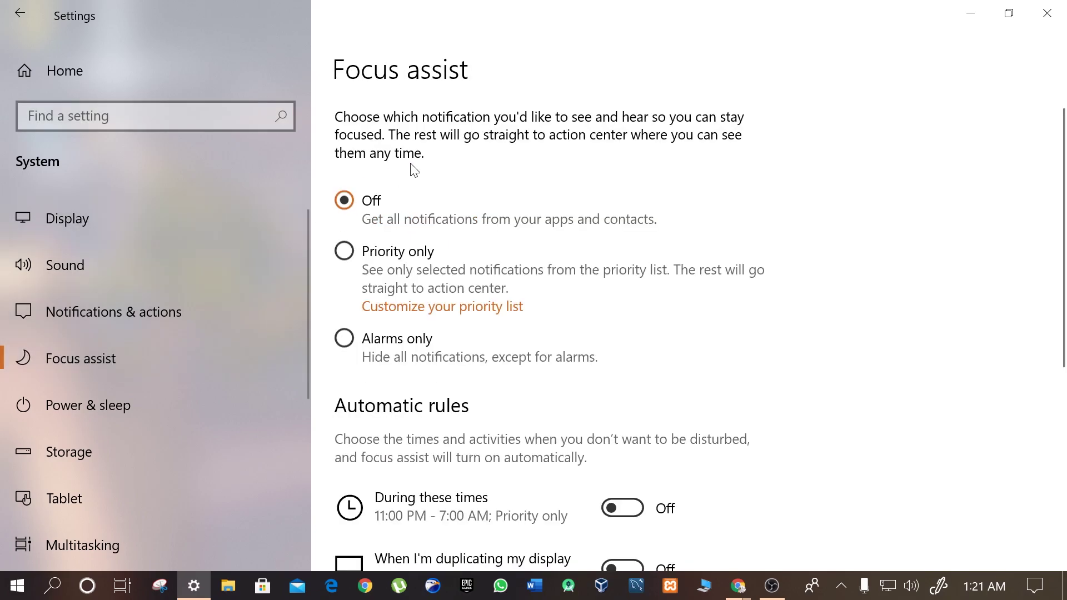
scroll(350, 203, "down", 5)
scroll(350, 203, "up", 5)
left_click(18, 18)
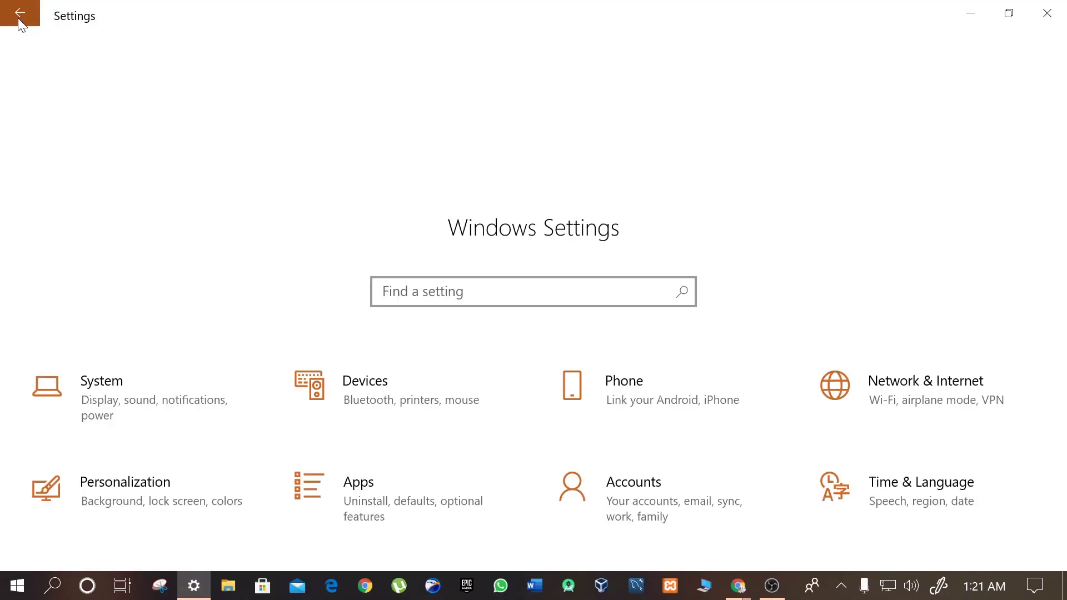
Step: In the Gaming settings, turn off Xbox Game Bar and toggle Game Mode
scroll(345, 383, "down", 1)
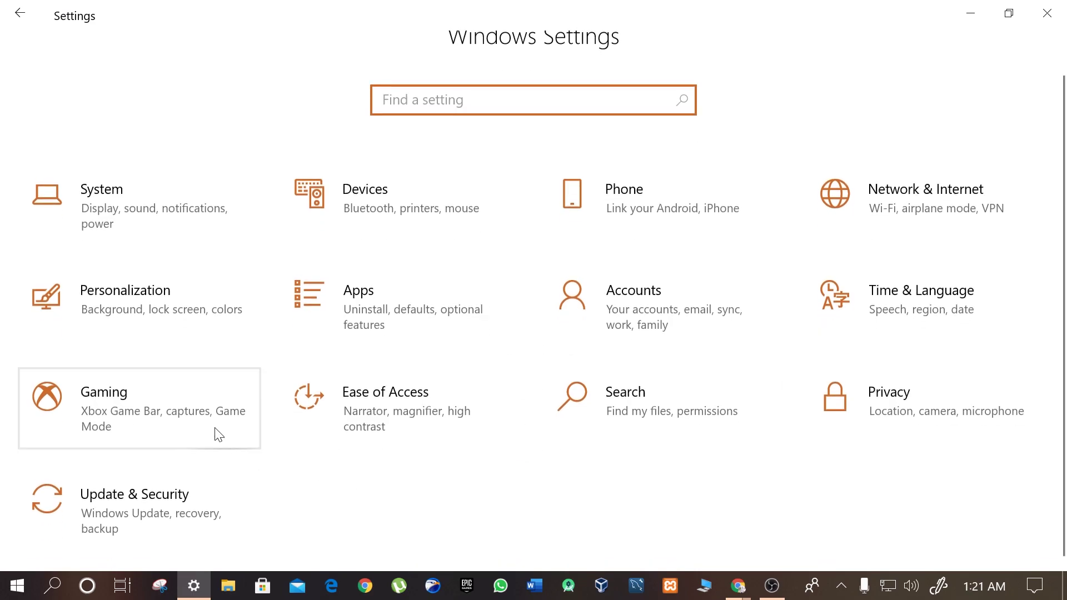
left_click(137, 416)
left_click(365, 228)
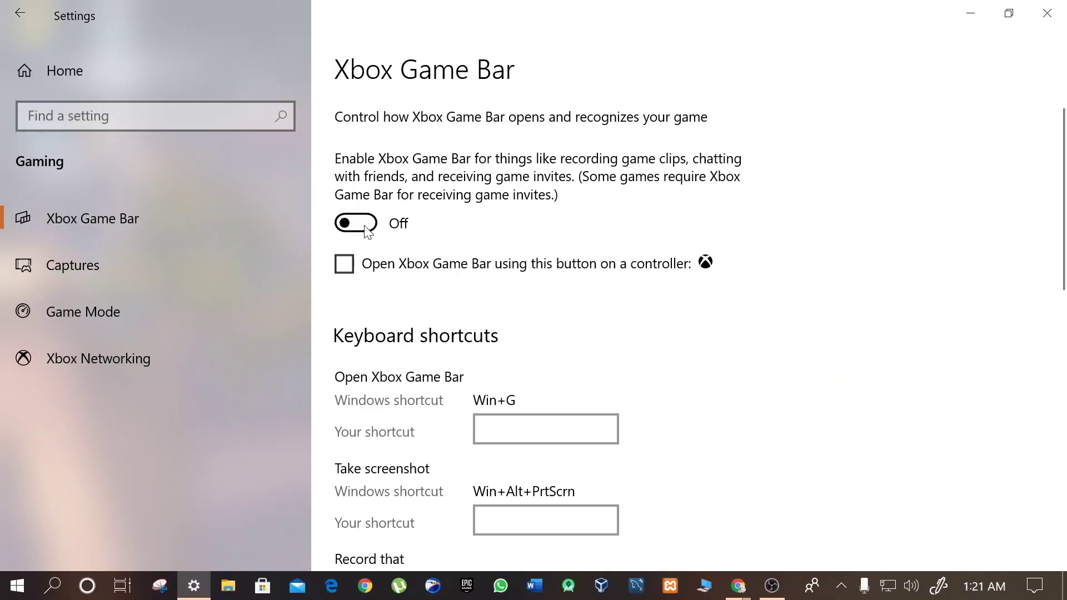
left_click(119, 325)
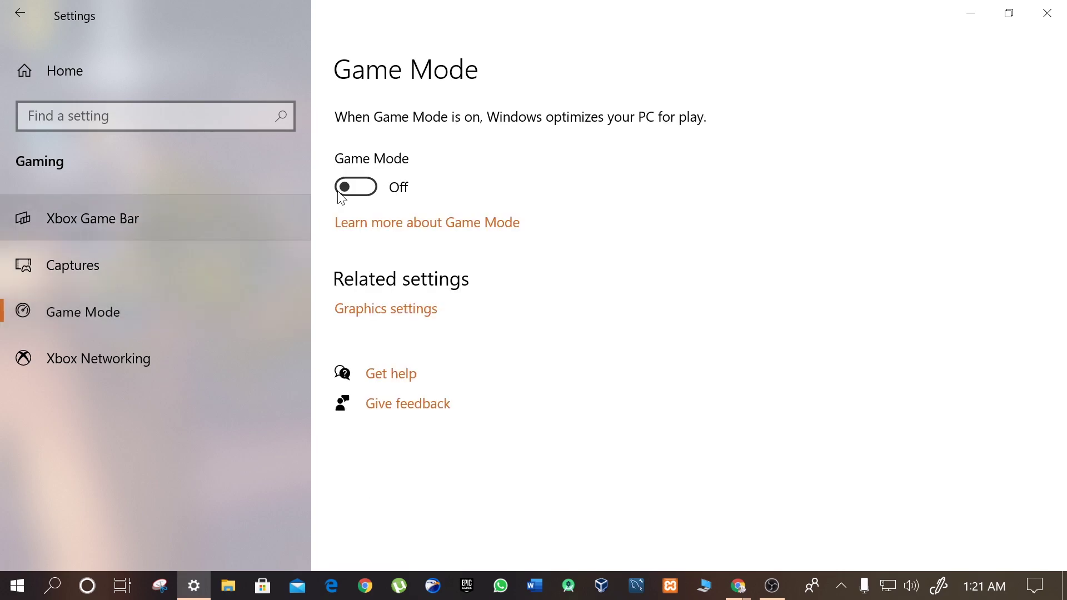
left_click(371, 190)
Step: In Graphics settings, remove the BattlEye Launcher, EasyAntiCheat Launcher, Fortnite and FortniteLauncher performance preferences
left_click(395, 312)
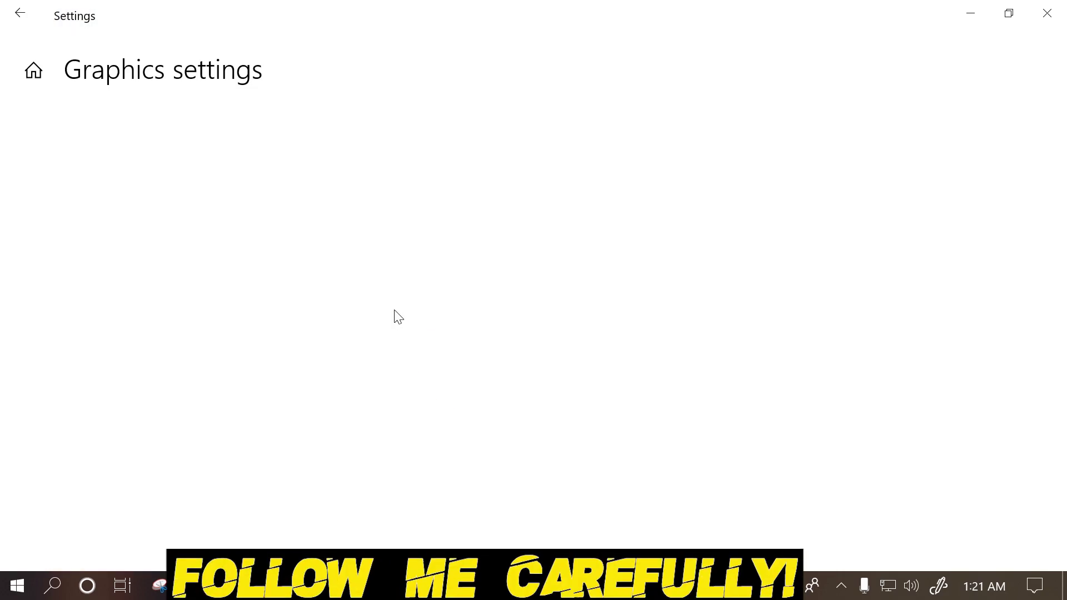
scroll(136, 242, "down", 3)
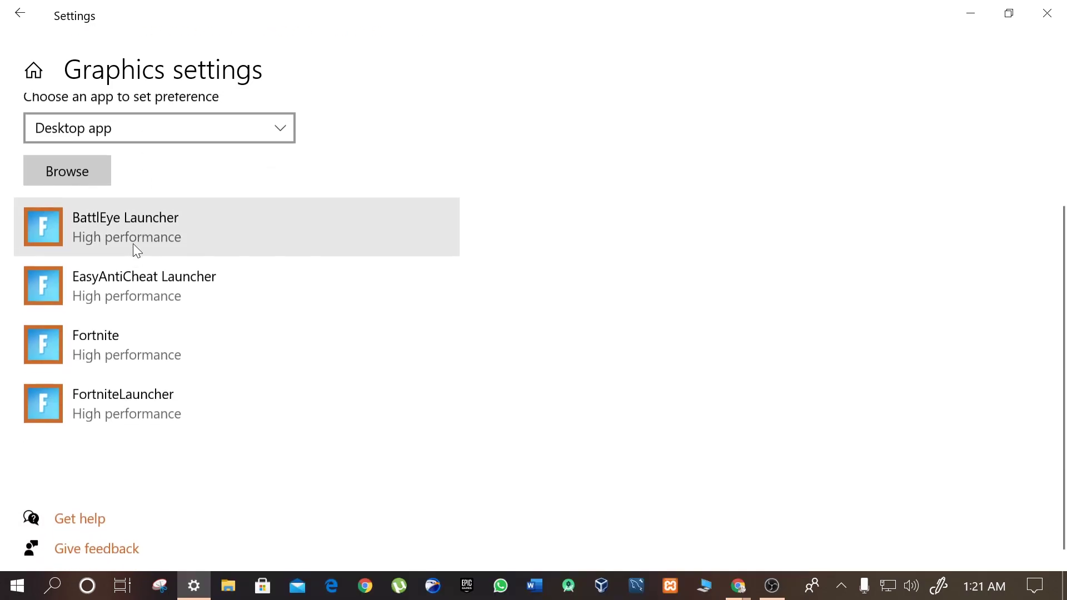
left_click(135, 236)
left_click(401, 319)
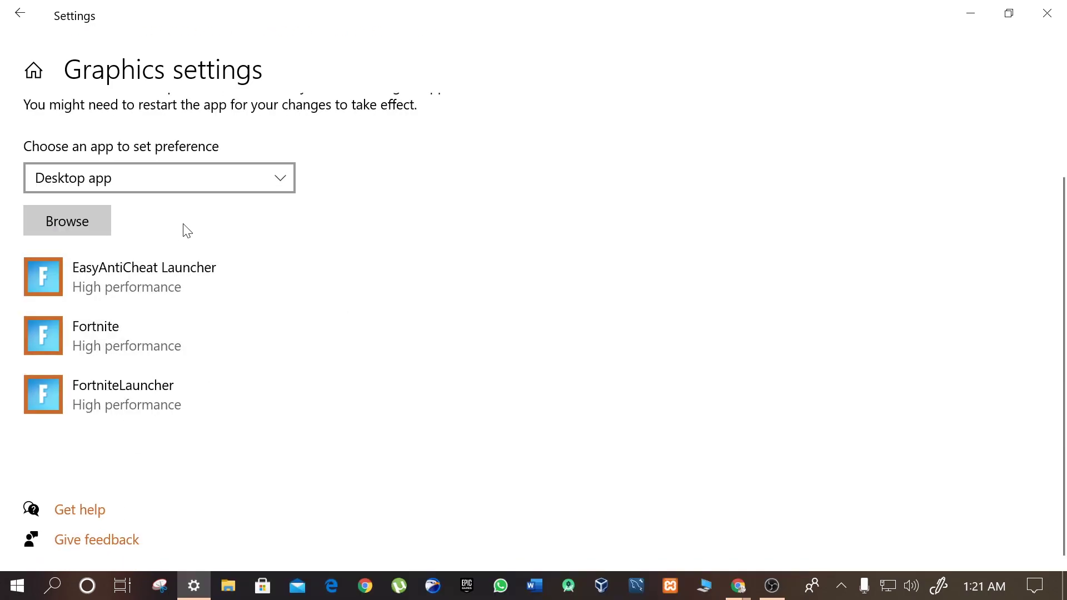
left_click(389, 275)
left_click(439, 376)
left_click(265, 323)
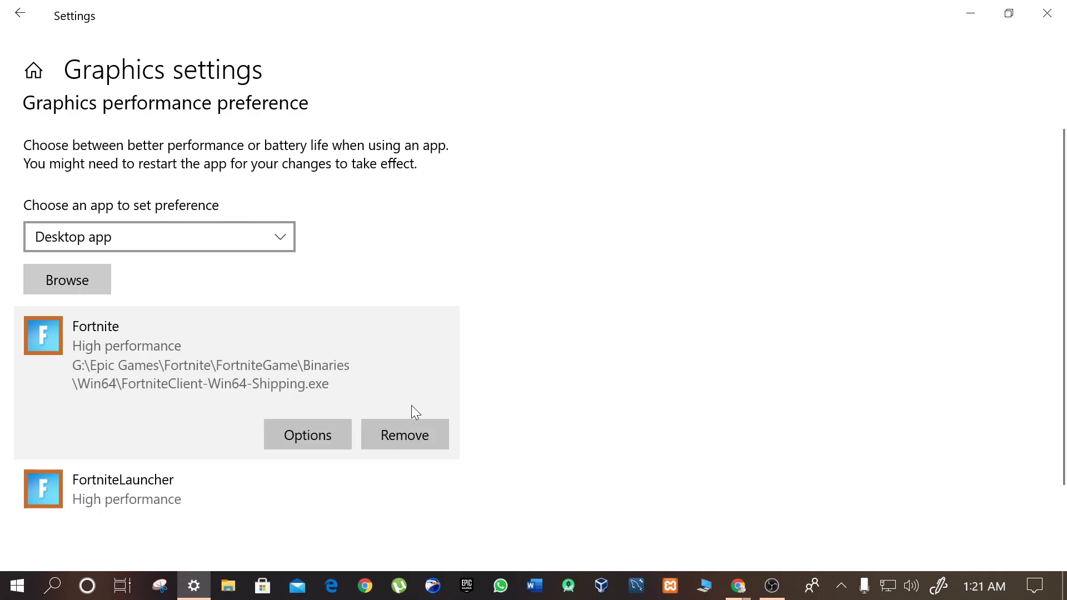
left_click(405, 435)
left_click(269, 376)
left_click(417, 471)
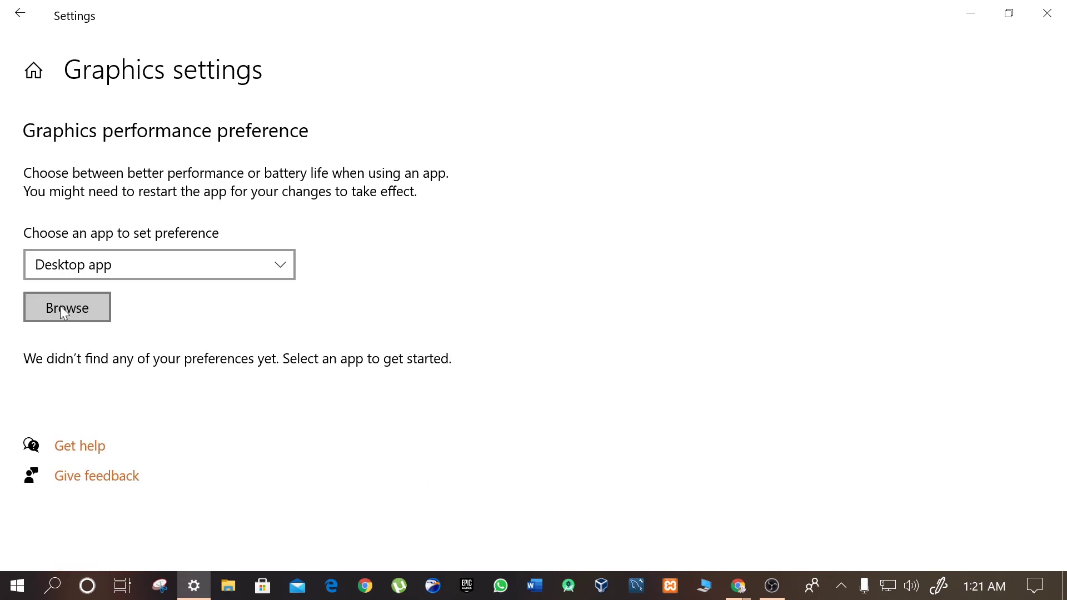
Step: Browse Games (G:) to Epic Games\Fortnite\FortniteGame\Binaries\Win64 and add FortniteClient-Win64-Shipping to the graphics performance preferences
left_click(63, 309)
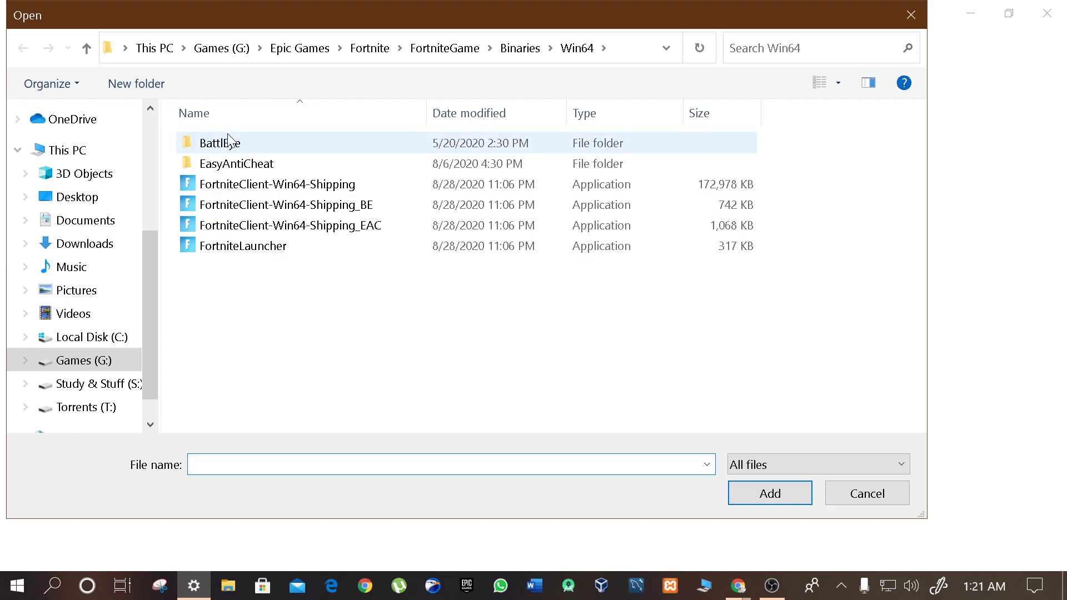
left_click(122, 361)
double_click(247, 189)
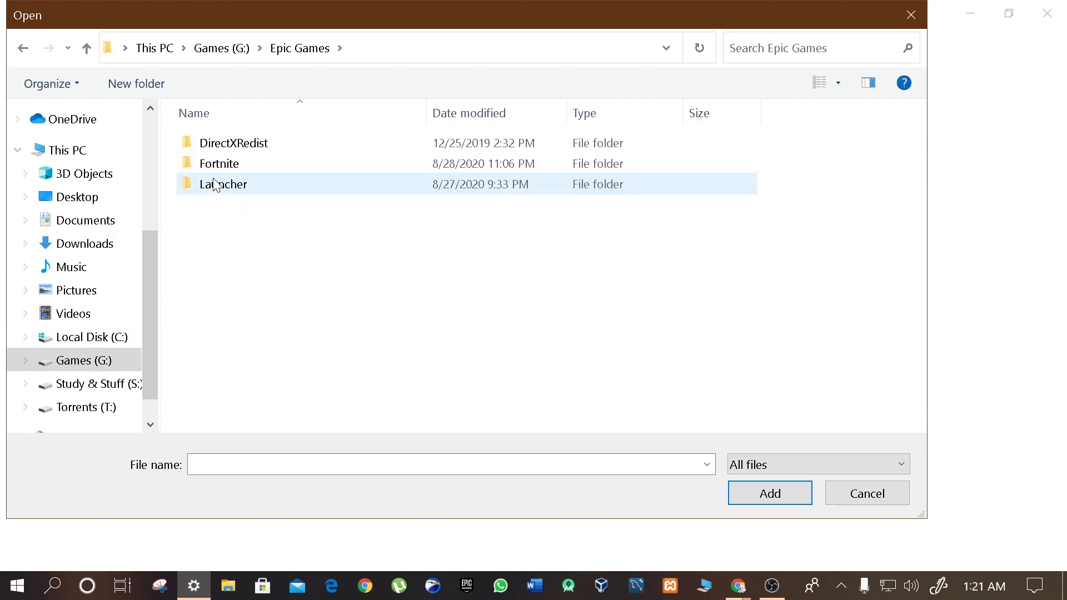
double_click(228, 166)
double_click(228, 186)
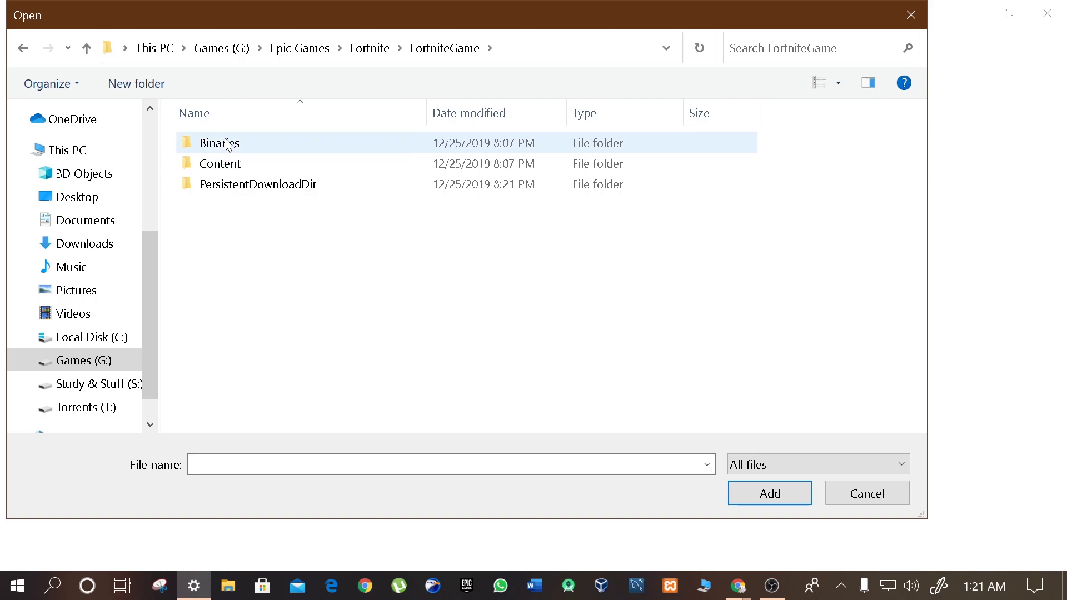
double_click(226, 143)
double_click(231, 167)
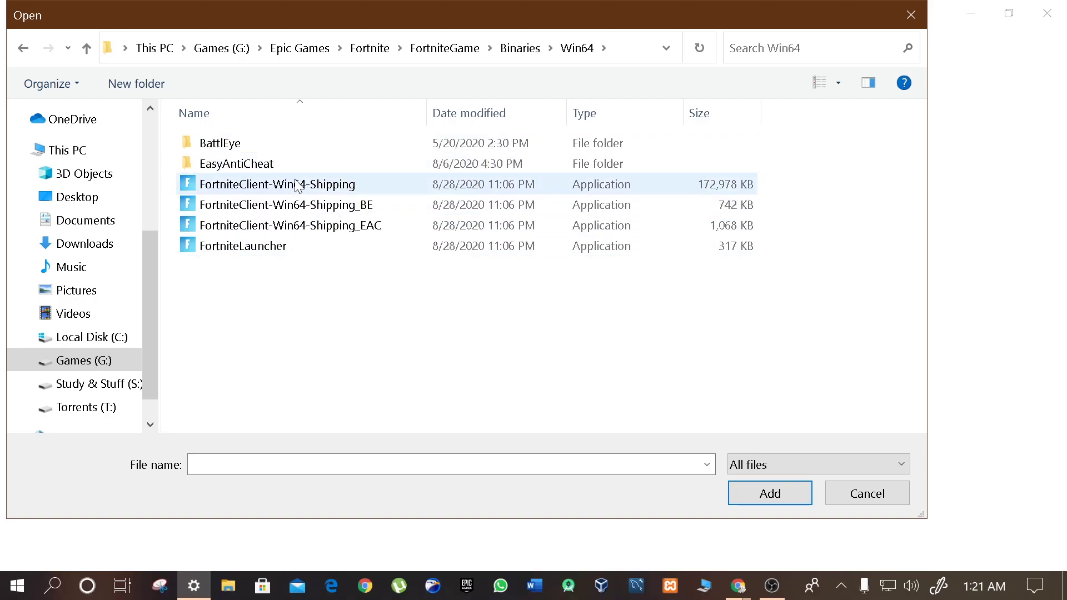
double_click(264, 184)
key("Return")
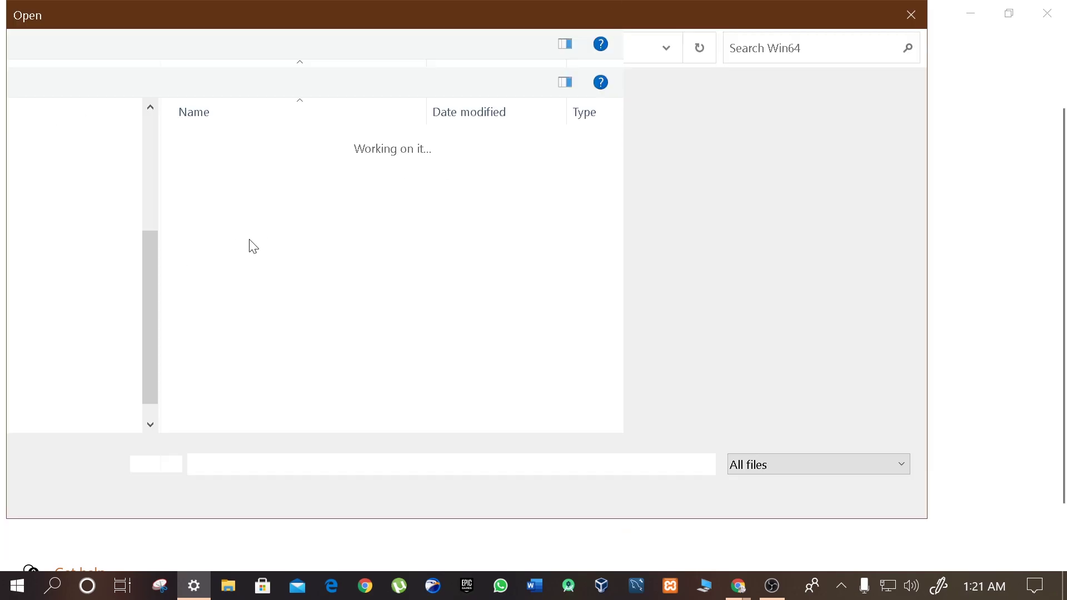
Step: Add FortniteClient-Win64-Shipping_BE, FortniteClient-Win64-Shipping_EAC and FortniteLauncher from the Win64 folder to the graphics performance preferences
double_click(250, 202)
left_click(84, 313)
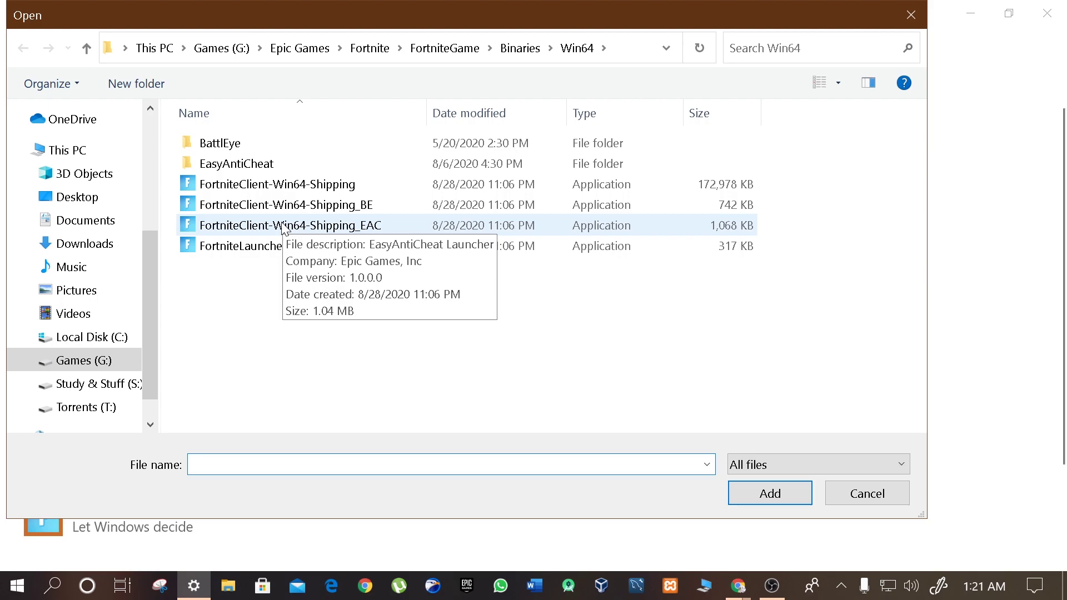
double_click(281, 228)
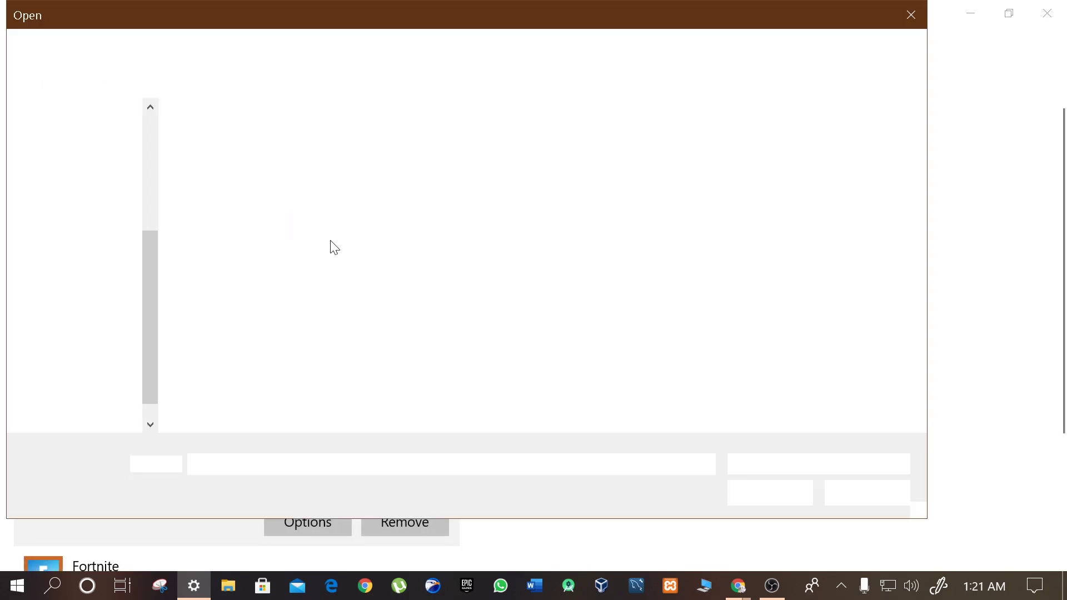
double_click(305, 241)
scroll(333, 233, "down", 1)
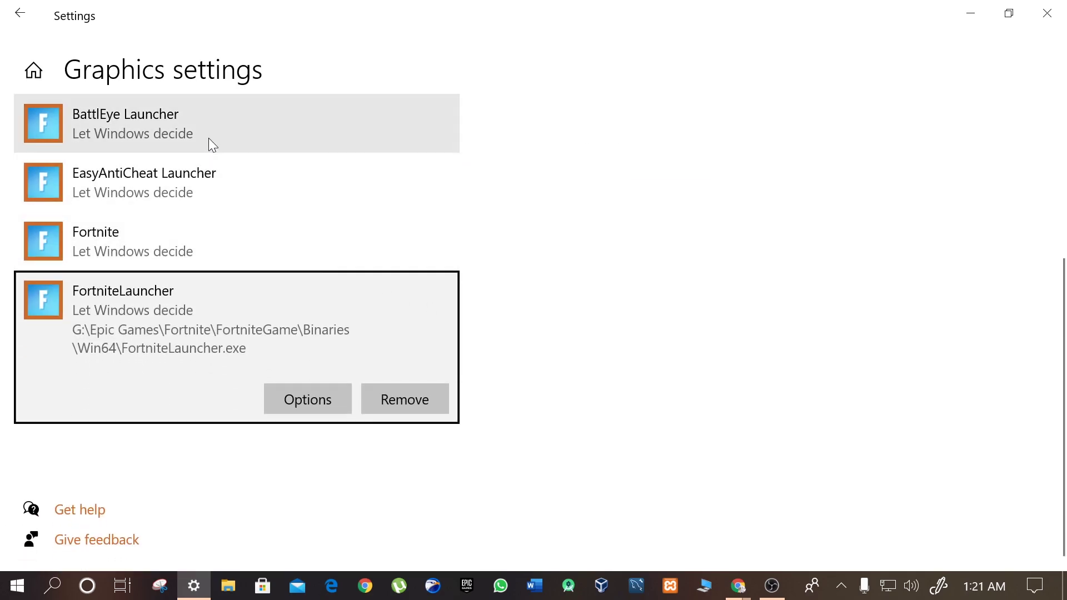
Step: Set the graphics preference of BattlEye Launcher and EasyAntiCheat Launcher to High performance and save each
left_click(209, 142)
left_click(326, 222)
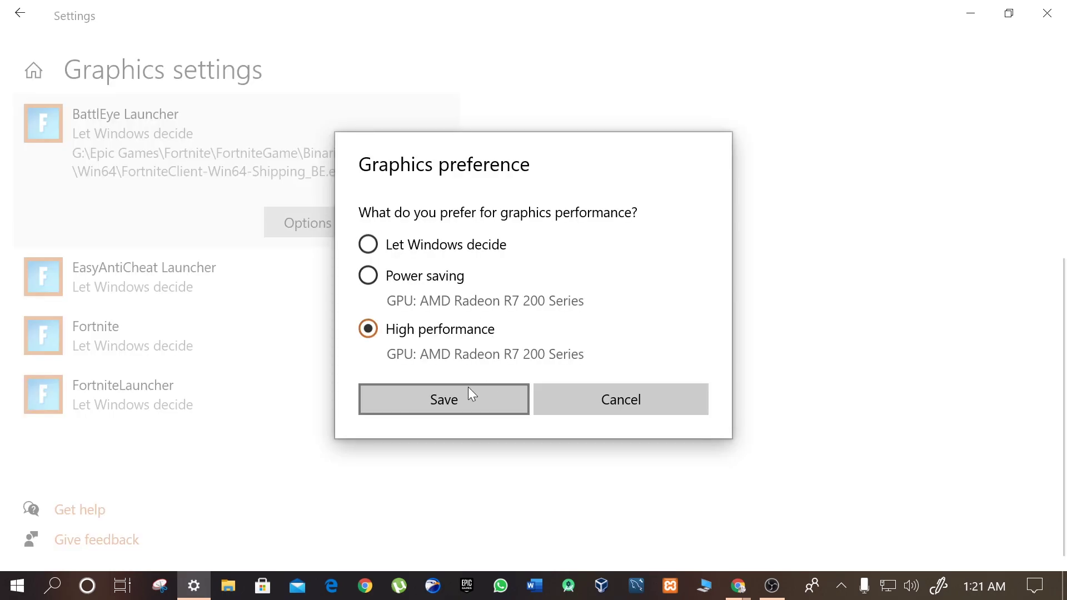
left_click(478, 389)
left_click(249, 280)
left_click(310, 290)
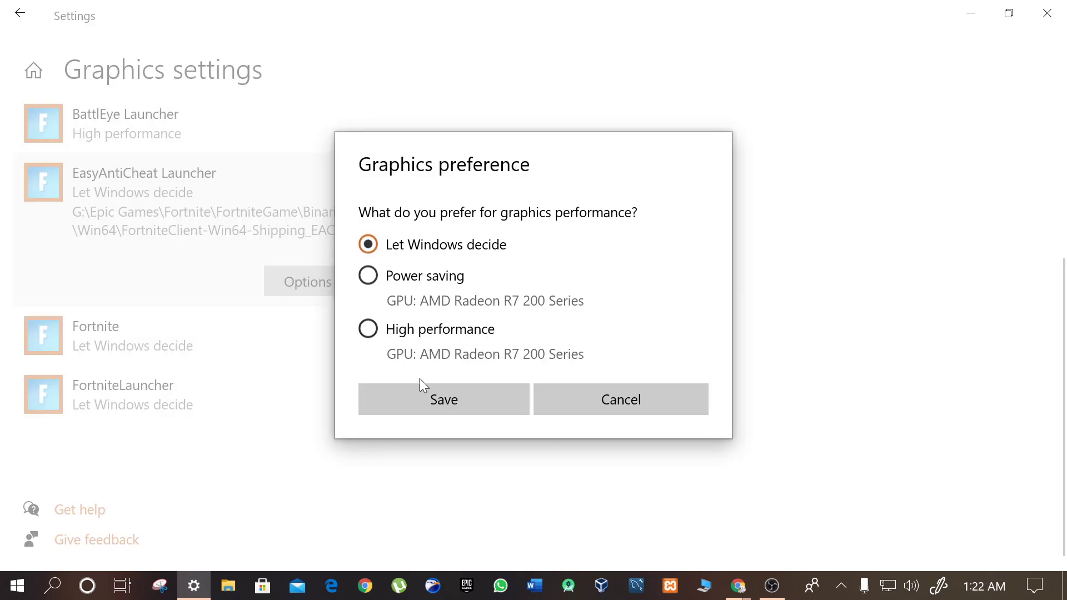
left_click(444, 392)
Step: Set the graphics preference of Fortnite and FortniteLauncher to High performance and save each
left_click(259, 333)
left_click(322, 341)
left_click(368, 329)
left_click(379, 398)
left_click(339, 396)
left_click(322, 399)
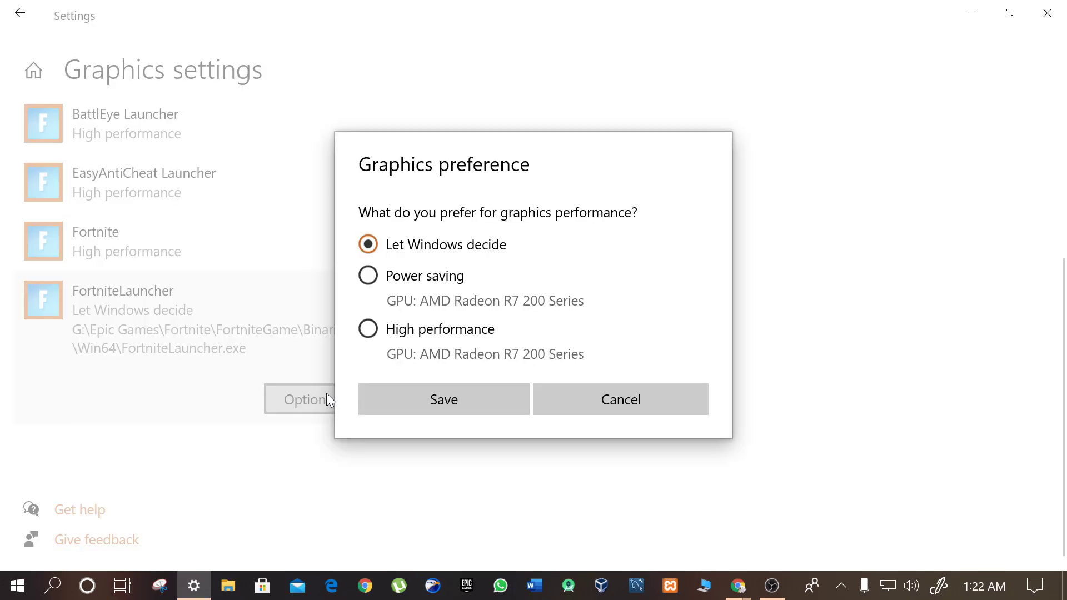
left_click(367, 329)
left_click(439, 400)
left_click_drag(678, 12, 588, 70)
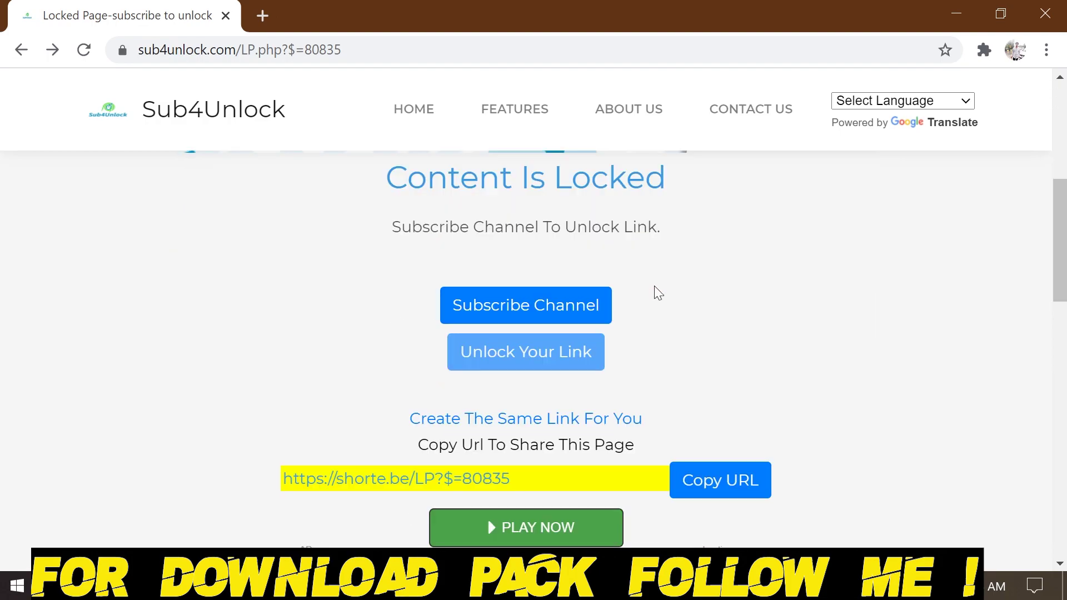
Step: On the Sub4Unlock page in Chrome, open the channel link, subscribe to On Trend and turn on all notifications
left_click(471, 307)
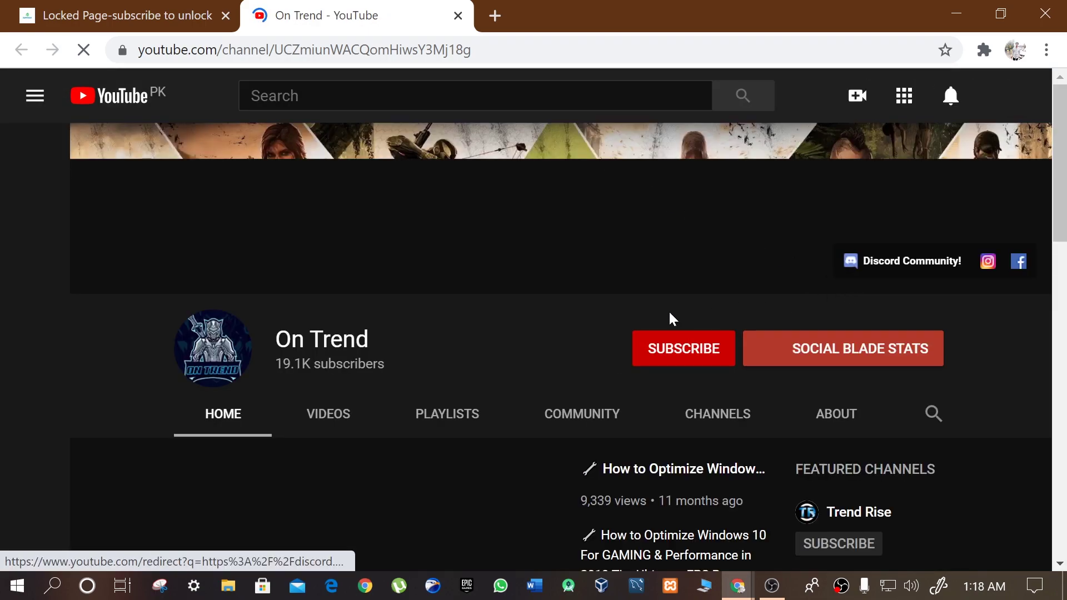
left_click(690, 352)
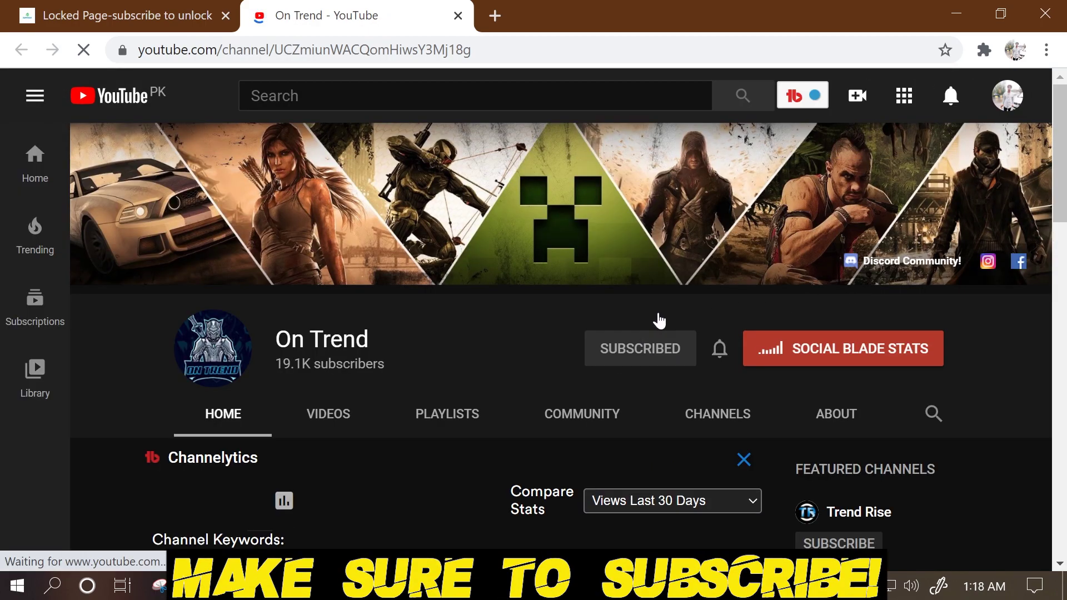
left_click(721, 354)
left_click(743, 394)
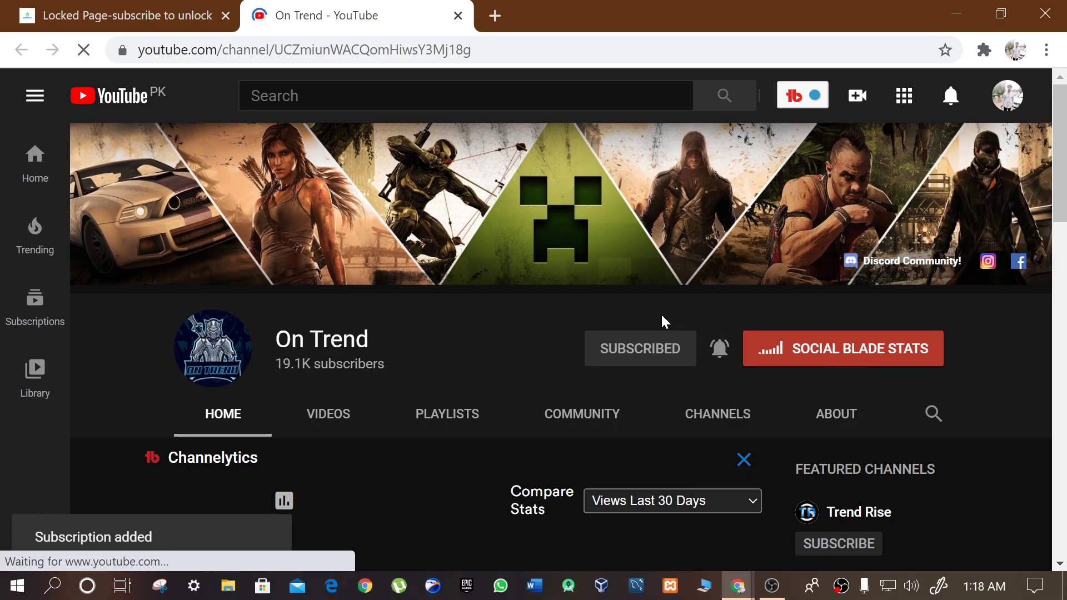
Step: Return to the Sub4Unlock page, unlock the link and download Fortnite Season 4 FPS Pack By ontrend.rar from MEGA
left_click(59, 6)
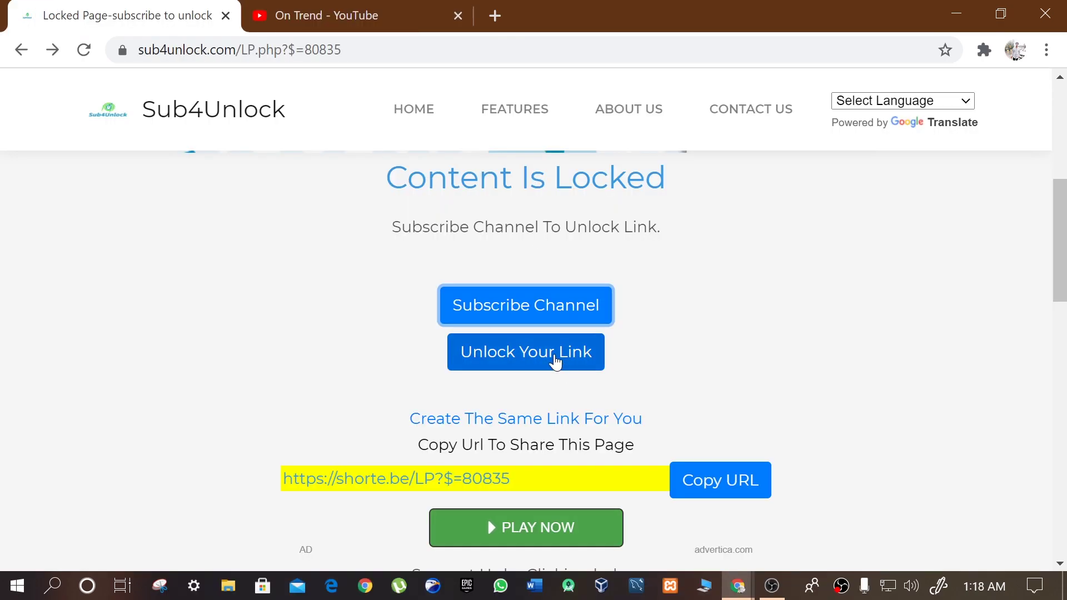
left_click(539, 361)
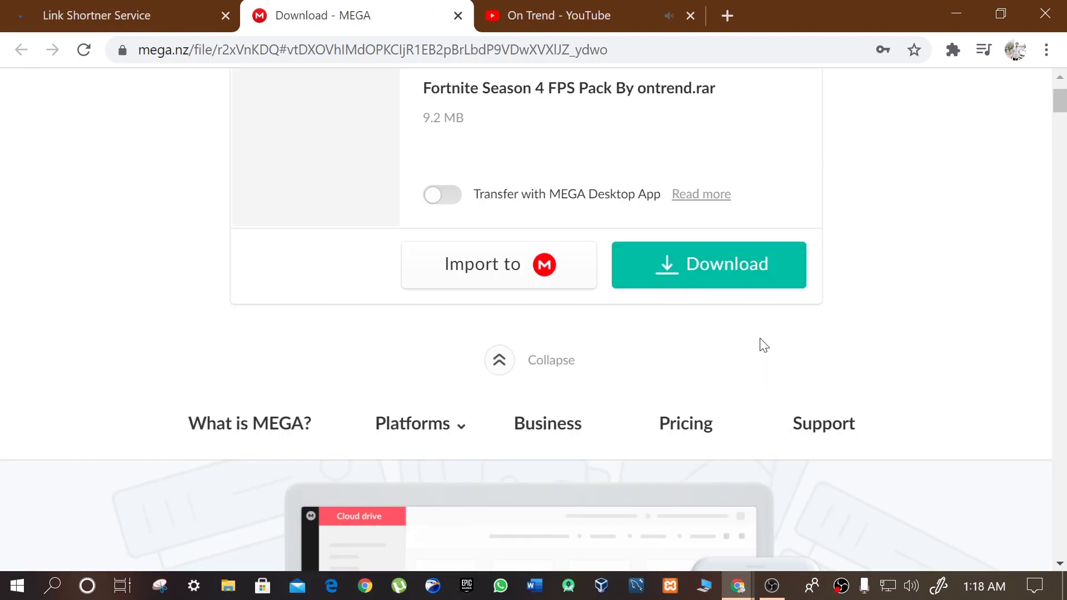
left_click(718, 286)
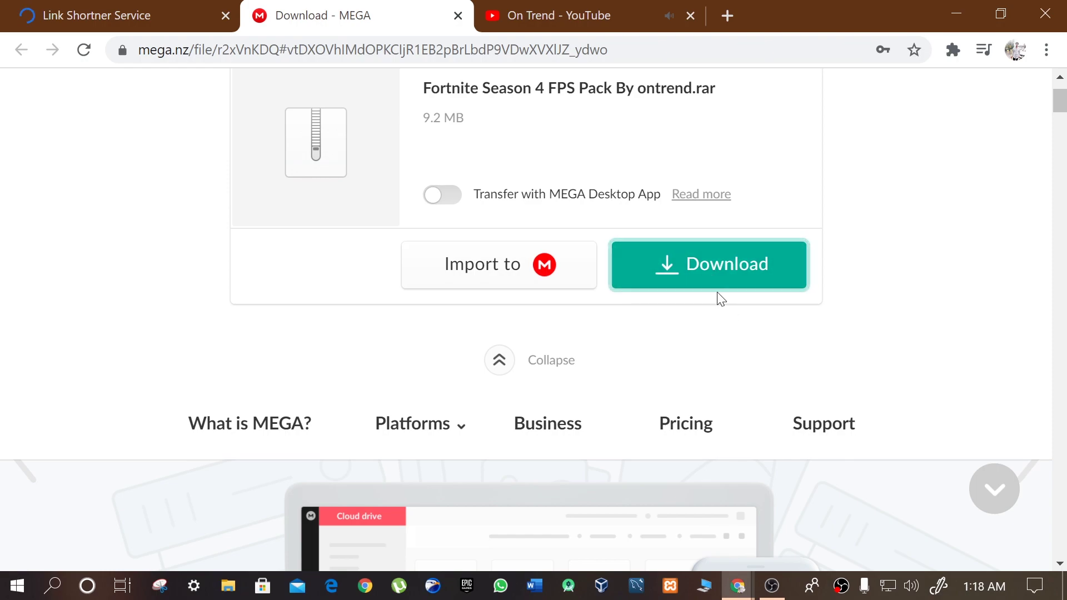
scroll(717, 276, "up", 2)
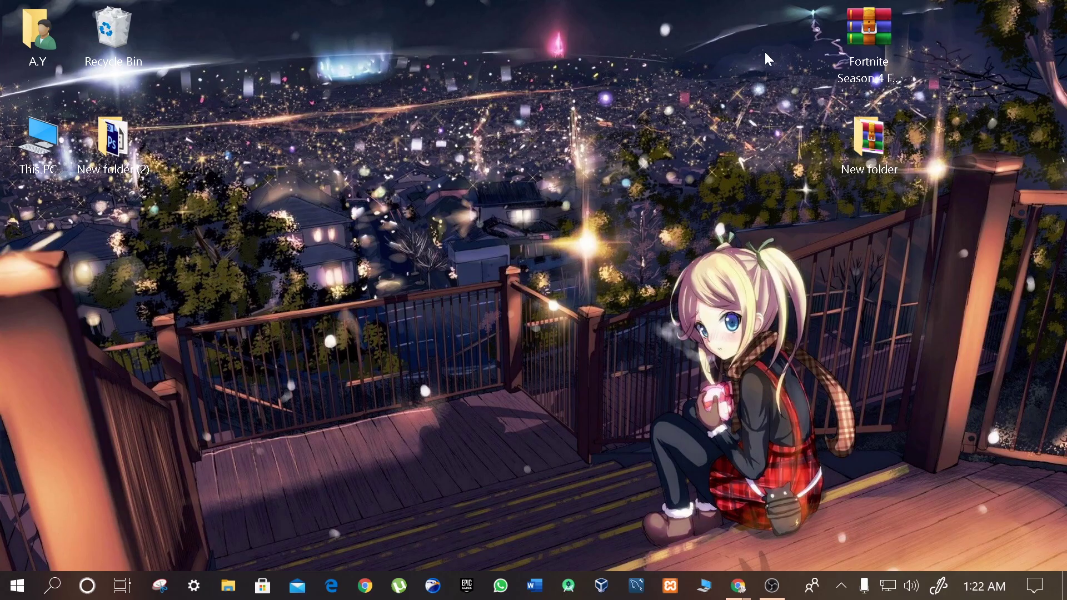
Step: Move the Fortnite Season 4 FPS Pack archive to the upper middle of the desktop and extract it in place
left_click_drag(867, 33, 489, 34)
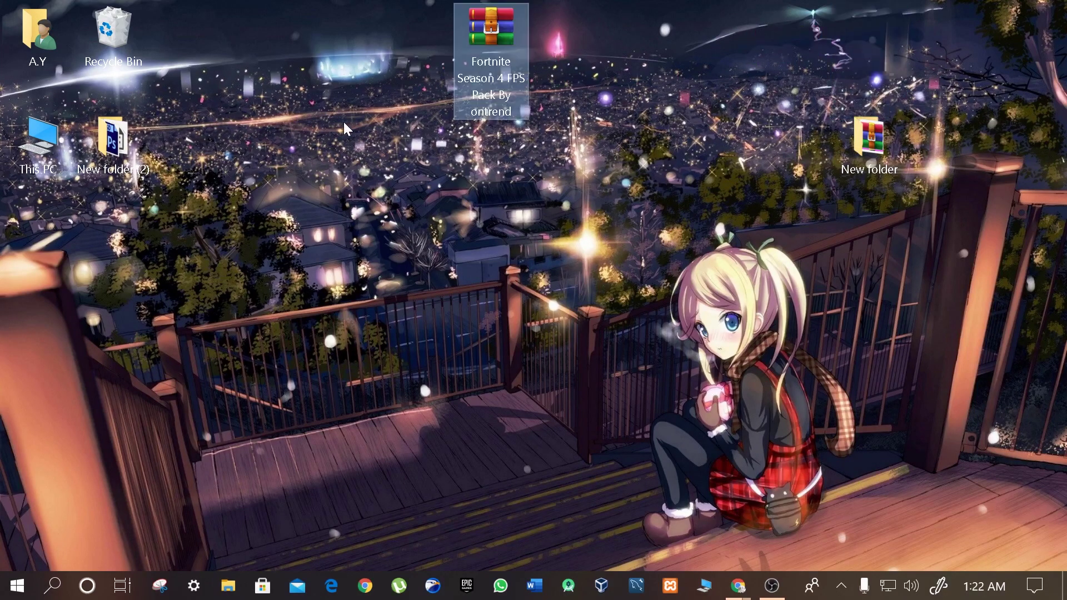
right_click(485, 46)
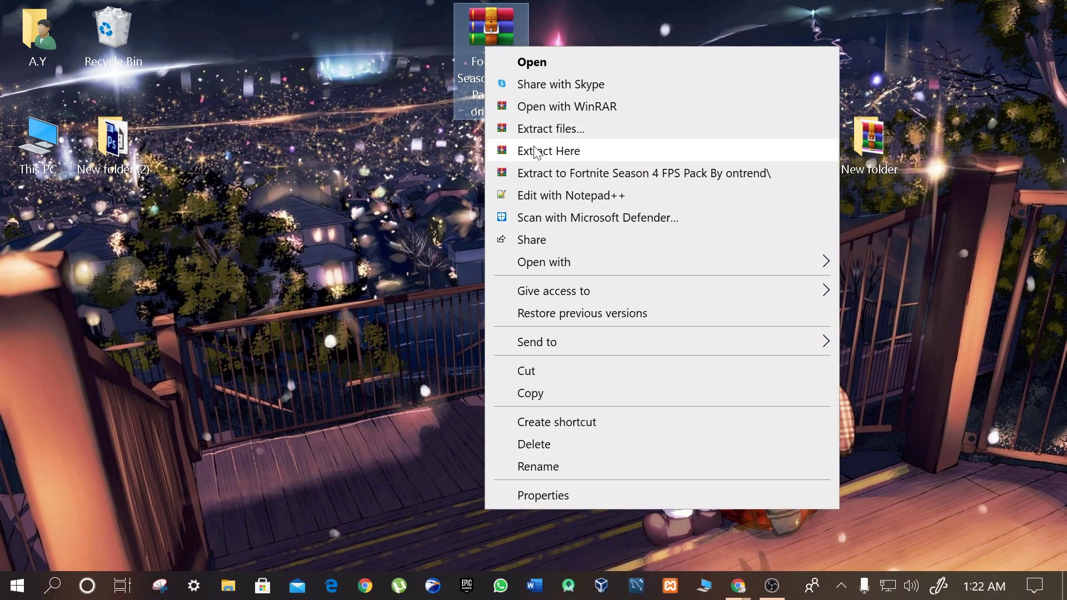
left_click(554, 151)
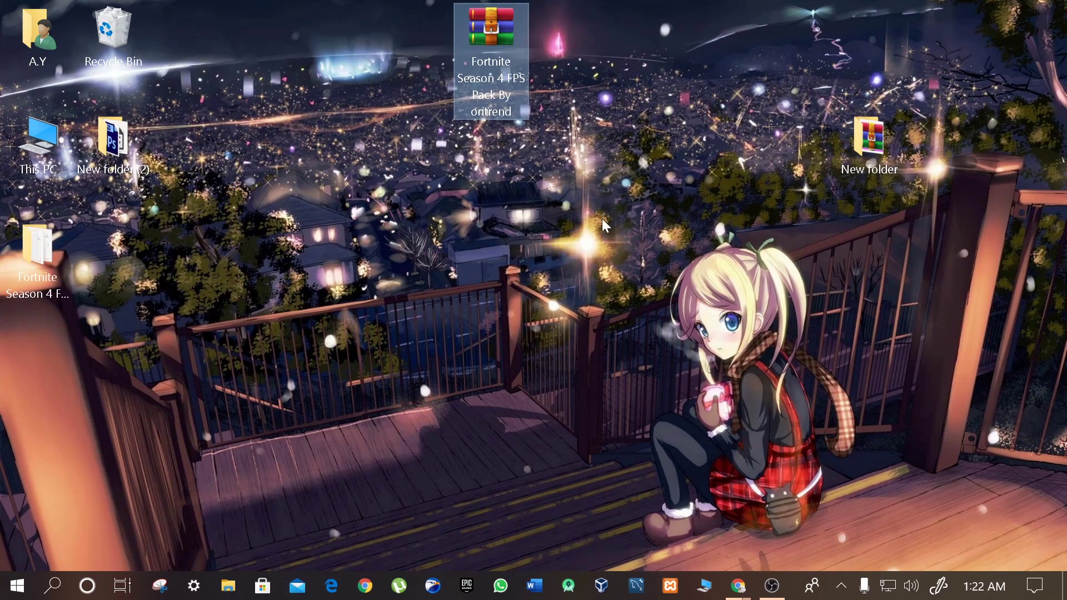
Step: Move the extracted Fortnite Season 4 FPS Pack folder beside the archive and open it in a maximized window
left_click_drag(27, 253, 558, 188)
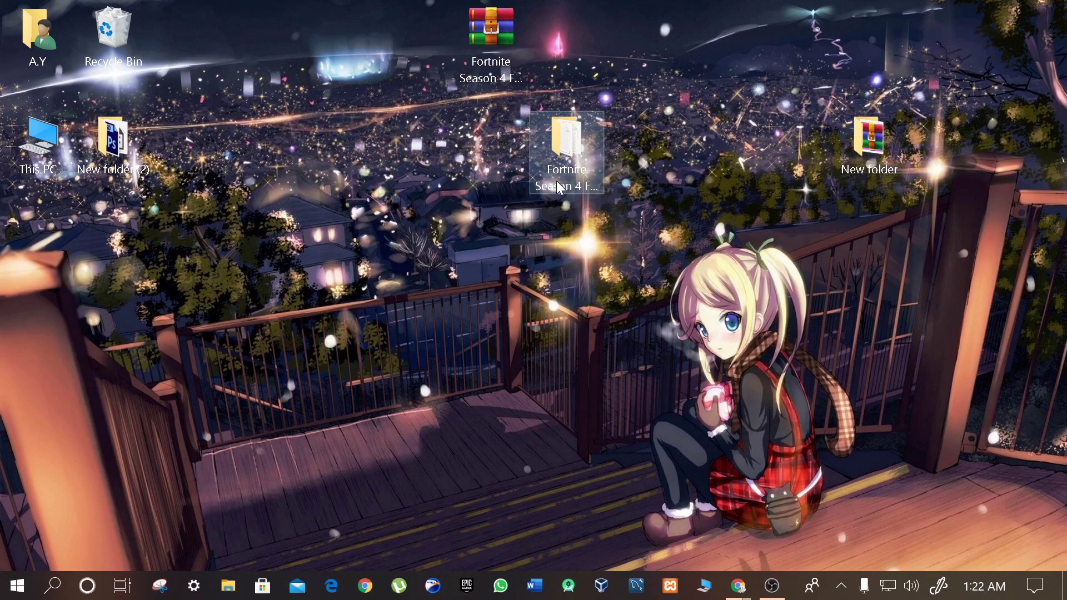
double_click(560, 188)
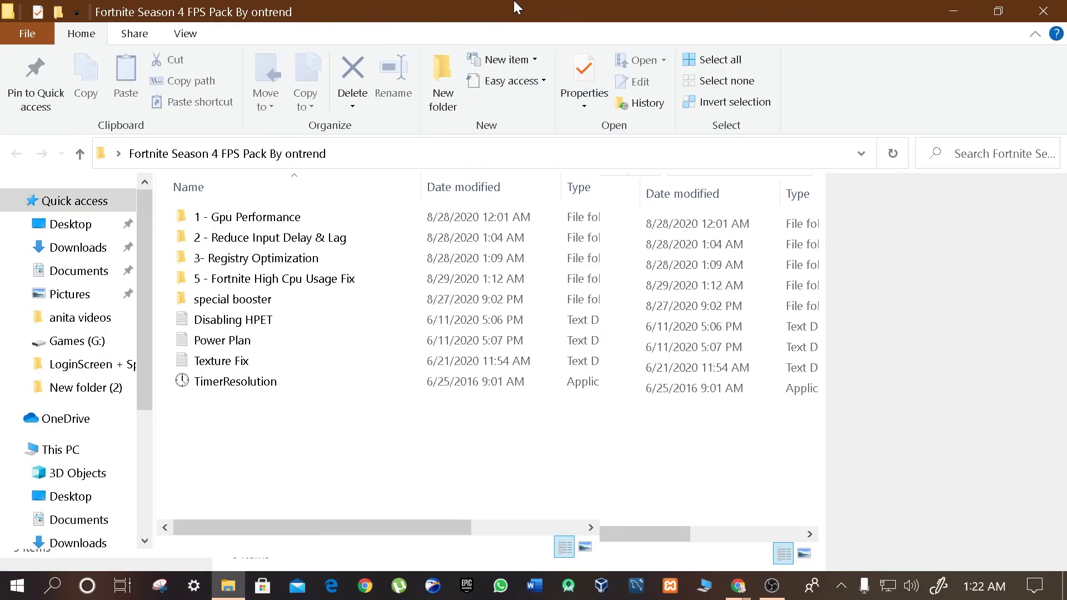
double_click(558, 17)
left_click_drag(271, 493, 177, 216)
left_click(233, 493)
Step: Open the 1 - Gpu Performance folder and run the LargePage_util application as administrator
double_click(286, 218)
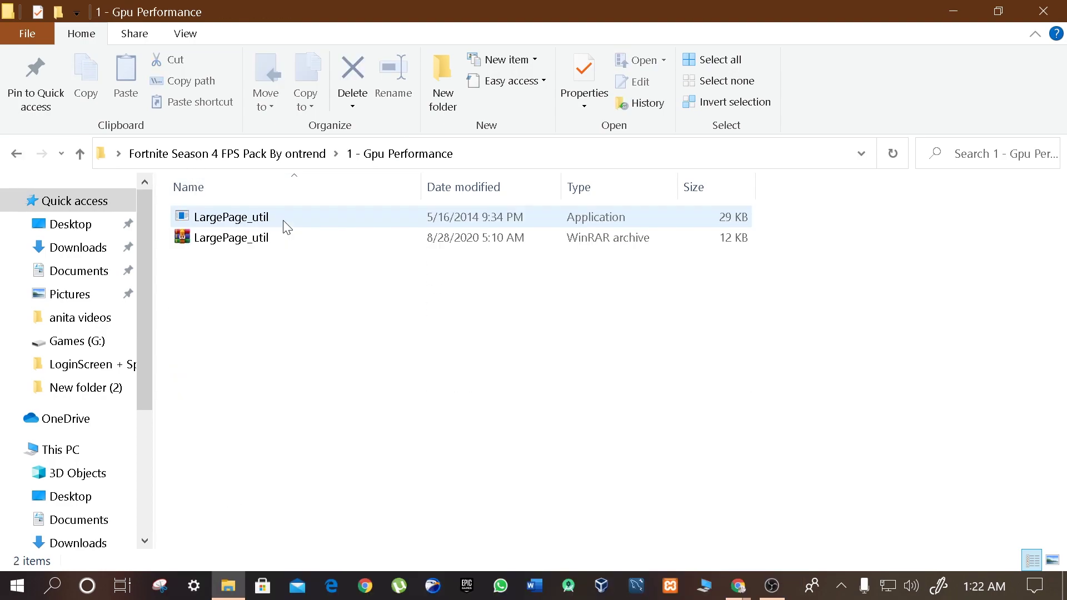
left_click_drag(222, 297, 212, 246)
left_click(212, 251)
right_click(225, 223)
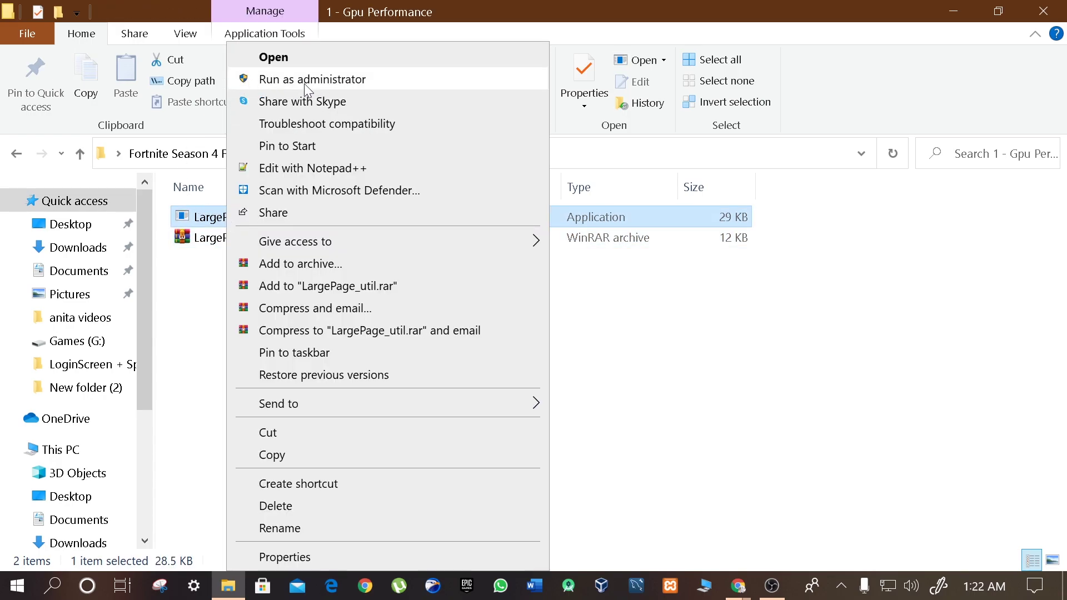
left_click(305, 80)
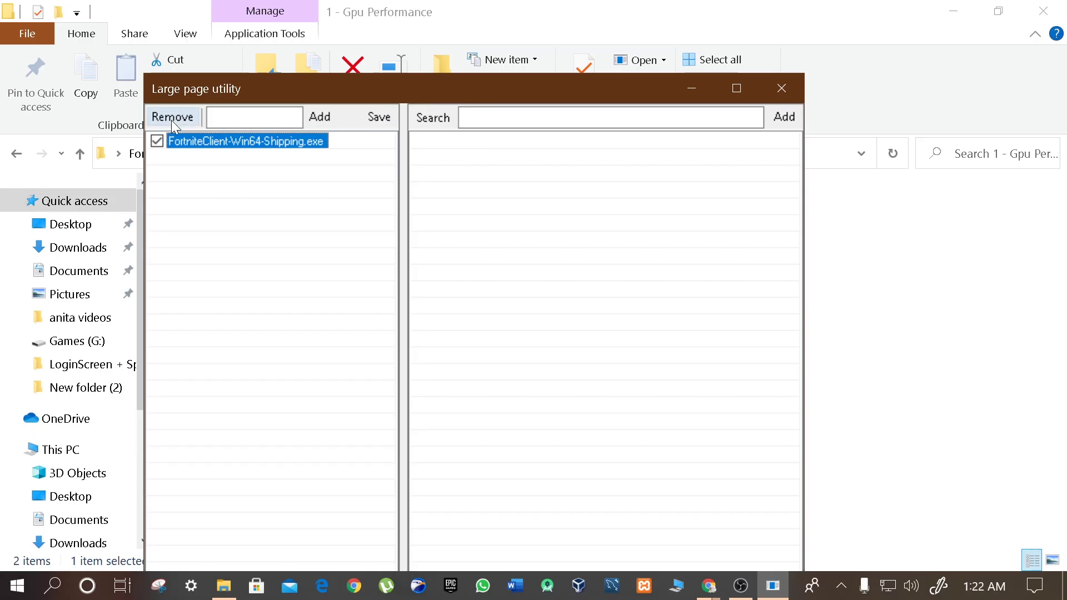
Step: Remove the FortniteClient-Win64-Shipping.exe entry from the Large page utility list and move the utility window aside
left_click(172, 118)
left_click(659, 396)
left_click_drag(337, 102, 491, 58)
Step: Restore the File Explorer window to a smaller size and navigate to Games (G:)\Epic Games\Fortnite\FortniteGame\Binaries\Win64
left_click_drag(796, 6, 410, 53)
scroll(181, 377, "down", 1)
scroll(181, 378, "down", 3)
left_click(168, 475)
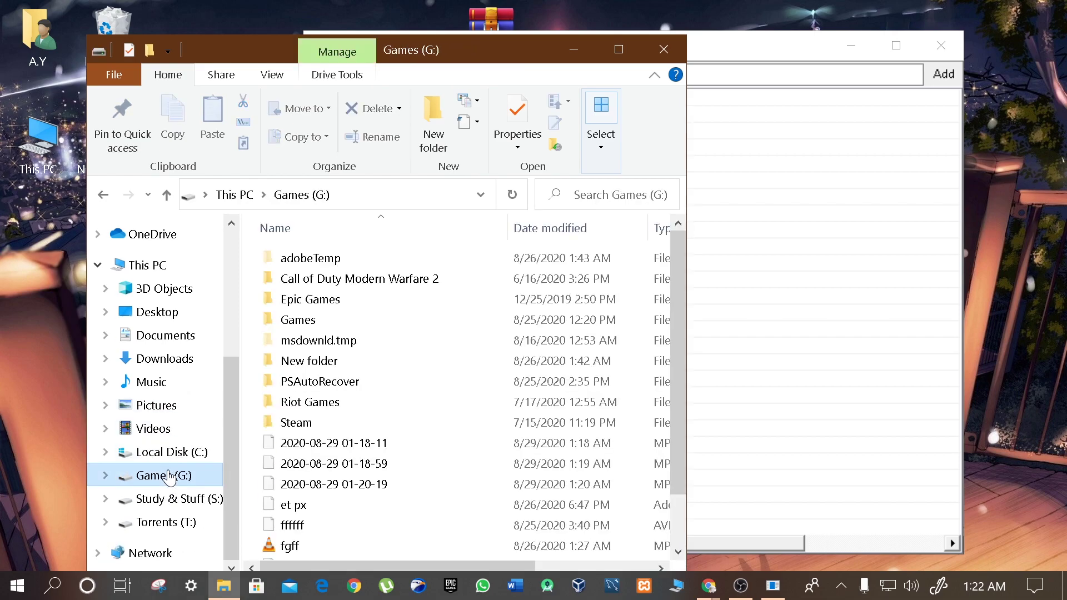
double_click(298, 299)
double_click(303, 280)
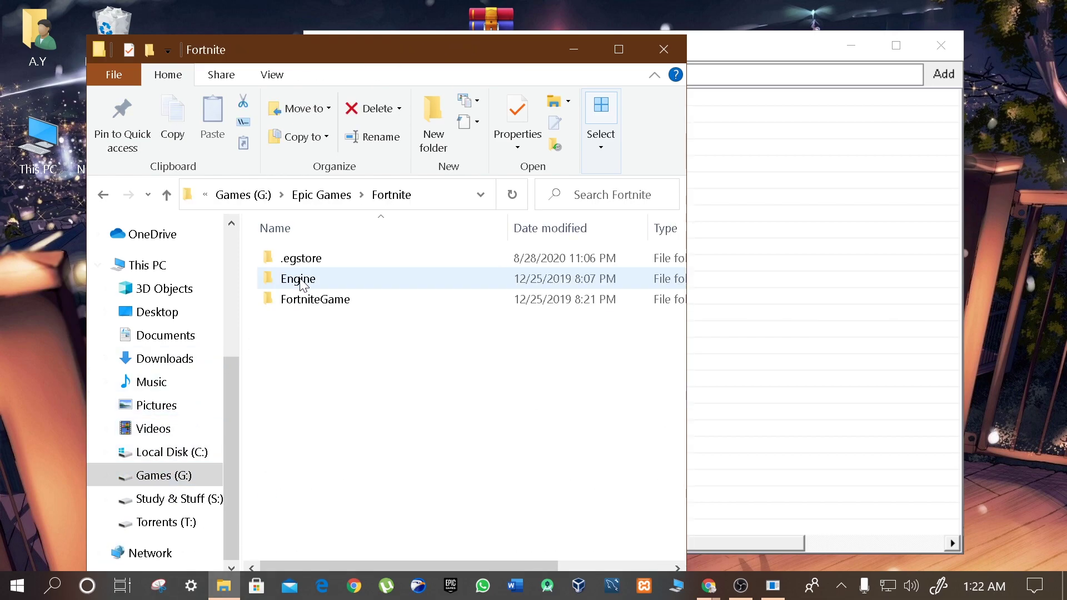
double_click(340, 300)
double_click(326, 265)
double_click(323, 277)
Step: Locate the Fortnite applications in the Win64 folder and copy the file name of FortniteClient-Win64-Shipping
scroll(333, 300, "right", 5)
scroll(355, 333, "left", 3)
scroll(361, 337, "left", 2)
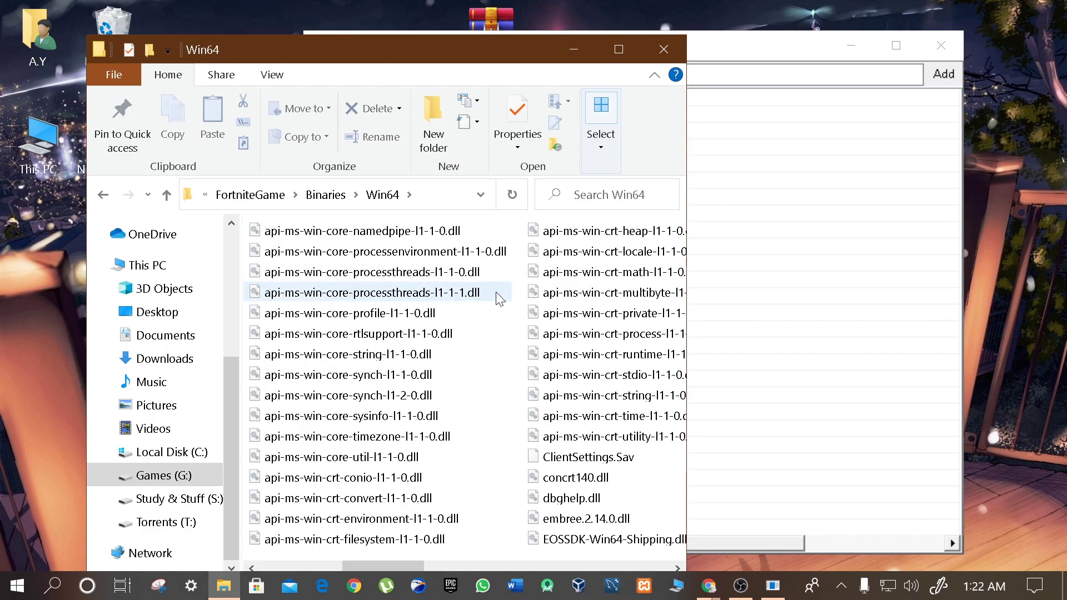
scroll(500, 303, "right", 2)
left_click(489, 232)
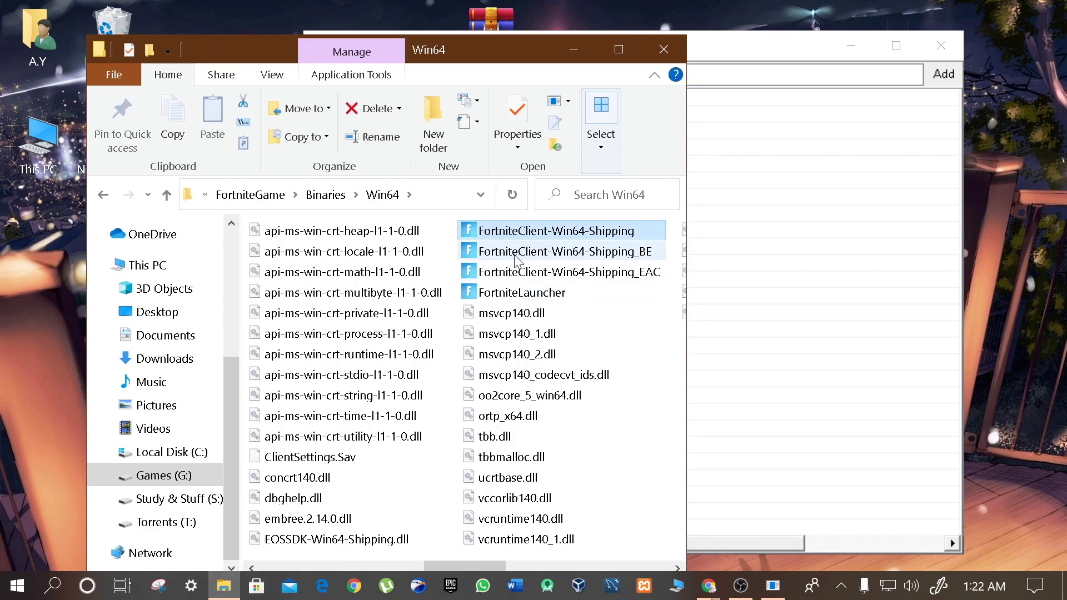
left_click_drag(453, 222, 491, 308)
left_click(522, 234)
right_click(520, 232)
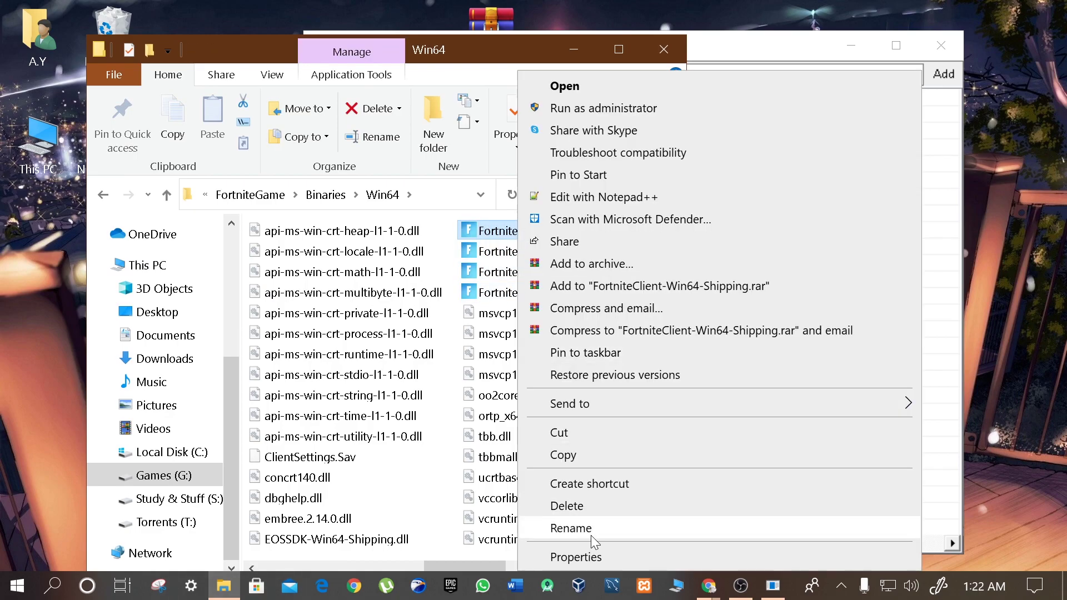
left_click(555, 528)
right_click(573, 232)
left_click(611, 279)
Step: Paste FortniteClient-Win64-Shipping into the Large page utility and add it to the application list
left_click(809, 291)
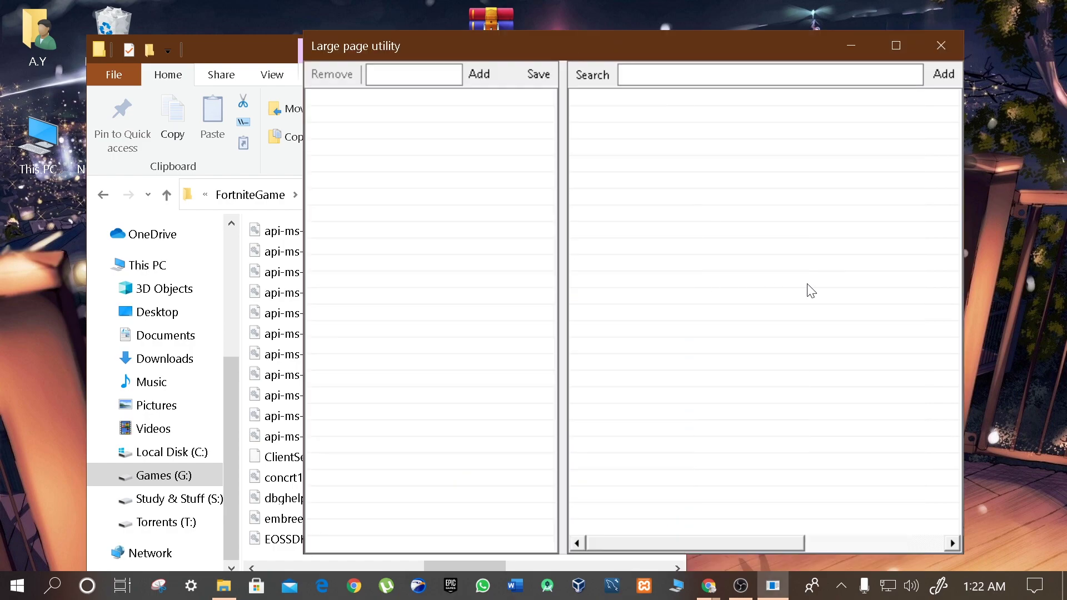
right_click(427, 75)
left_click(459, 159)
left_click(479, 74)
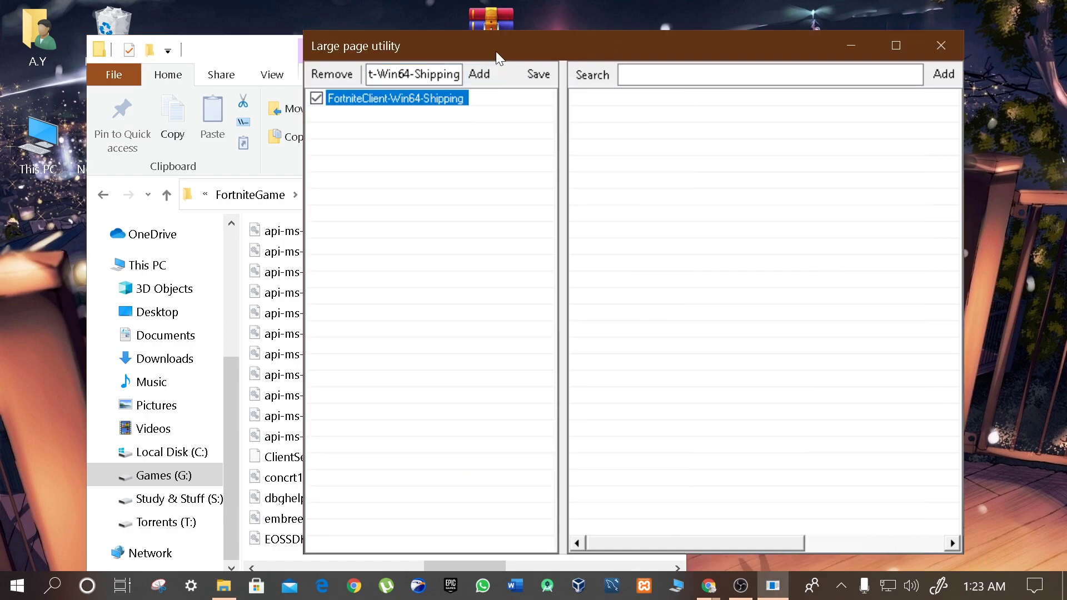
Step: Copy the file name of FortniteClient-Win64-Shipping_BE from the Win64 folder and add it to the Large page utility's application list
left_click_drag(525, 50, 811, 30)
left_click(525, 251)
right_click(526, 251)
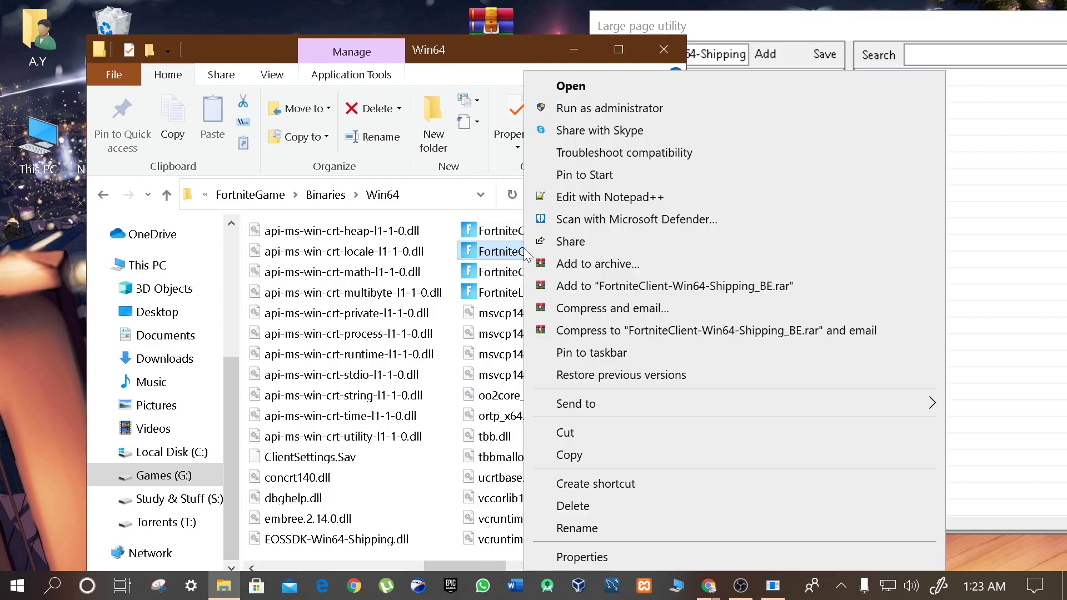
right_click(547, 299)
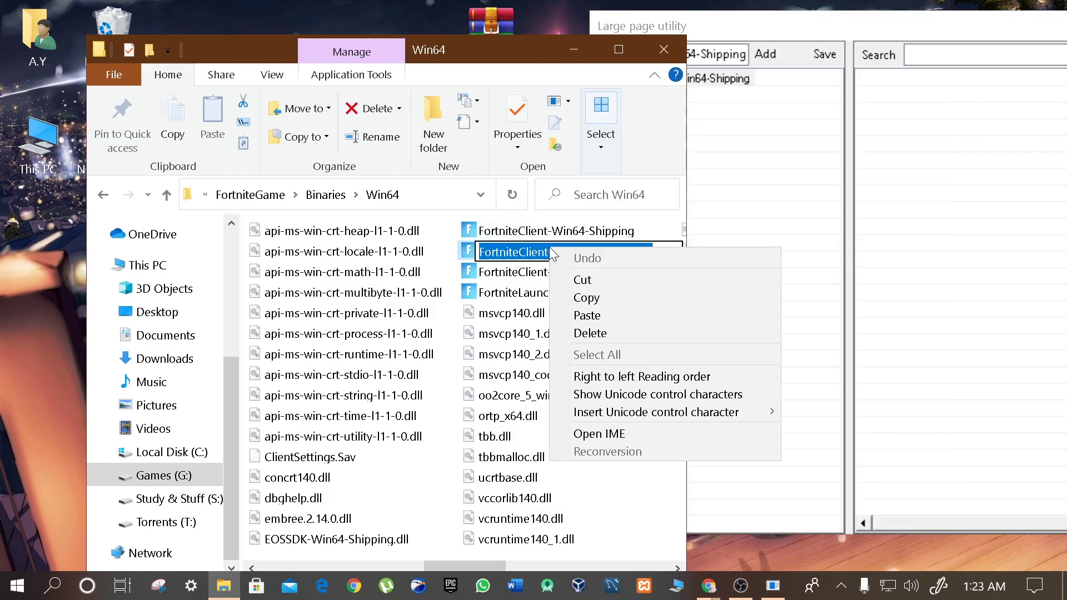
left_click(589, 295)
left_click(798, 293)
double_click(723, 54)
key("ctrl+a")
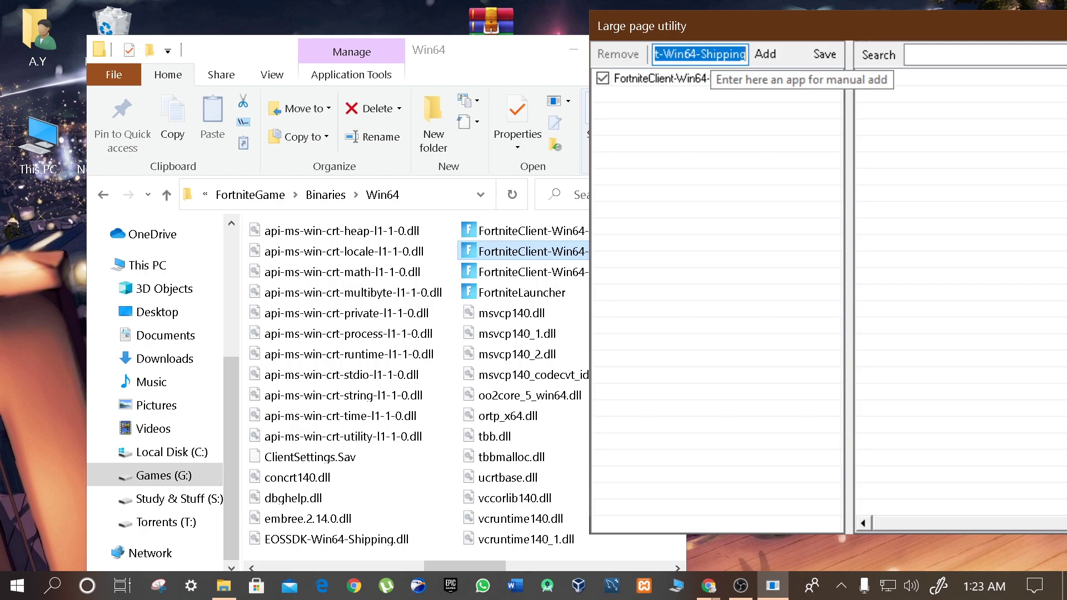
key("ctrl+v")
left_click(765, 54)
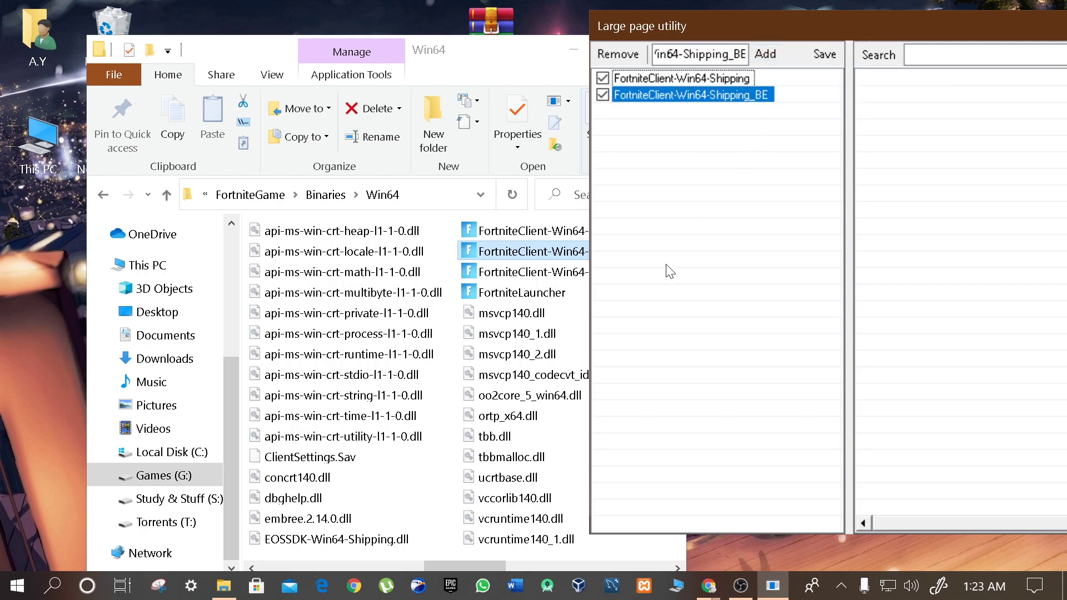
Step: Copy the file name of FortniteClient-Win64-Shipping_EAC and add it to the Large page utility's application list
left_click(491, 272)
right_click(491, 272)
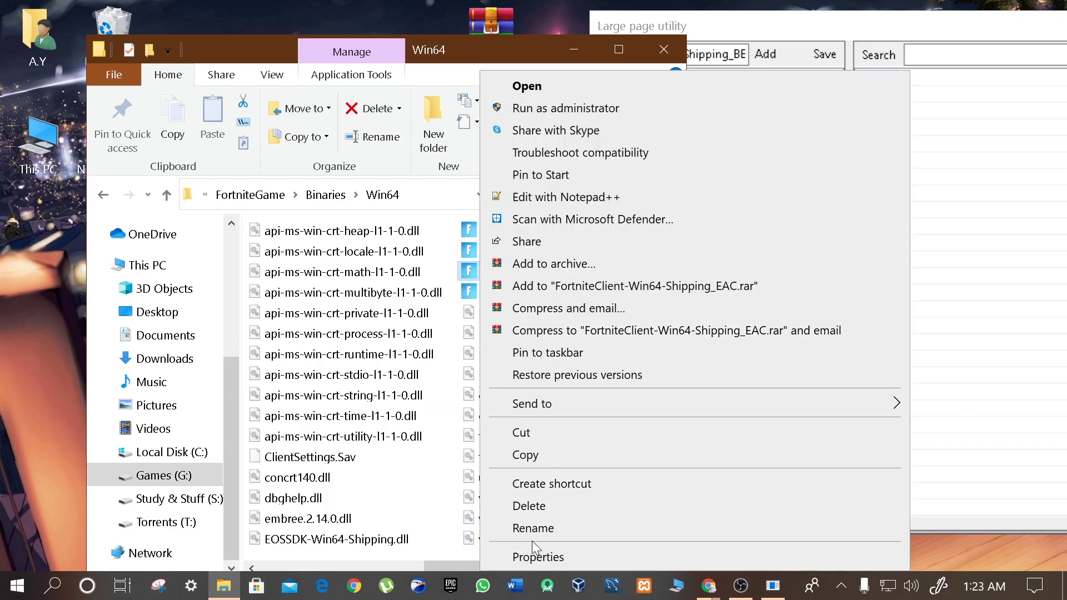
left_click(531, 528)
left_click(708, 138)
left_click(706, 54)
double_click(706, 54)
key("ctrl+v")
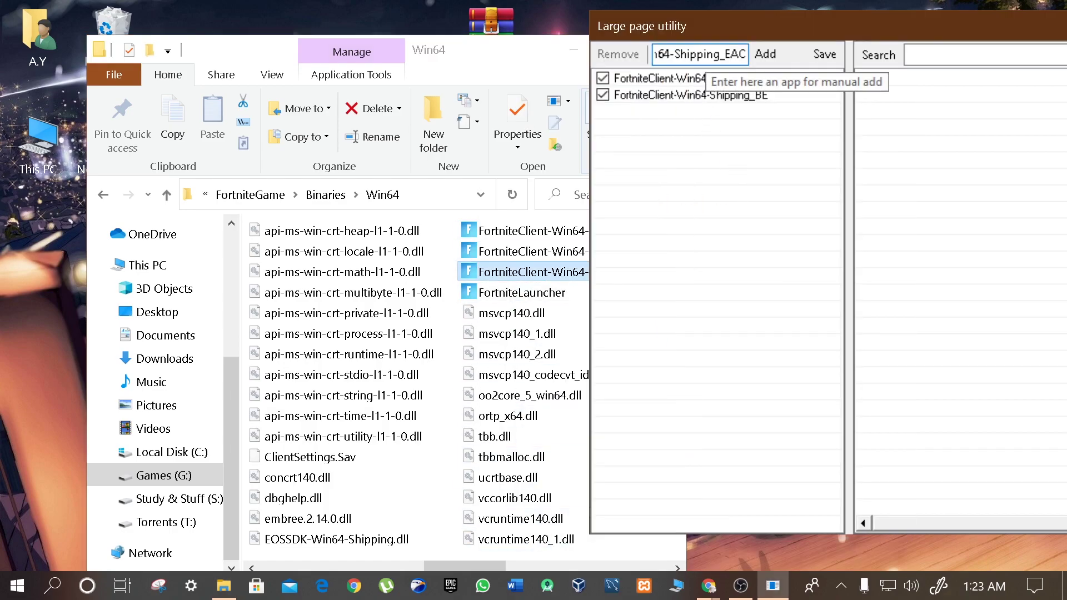
left_click(765, 54)
Step: Copy the FortniteLauncher file name and add it to the Large page utility's application list
left_click(516, 293)
right_click(517, 292)
left_click(571, 528)
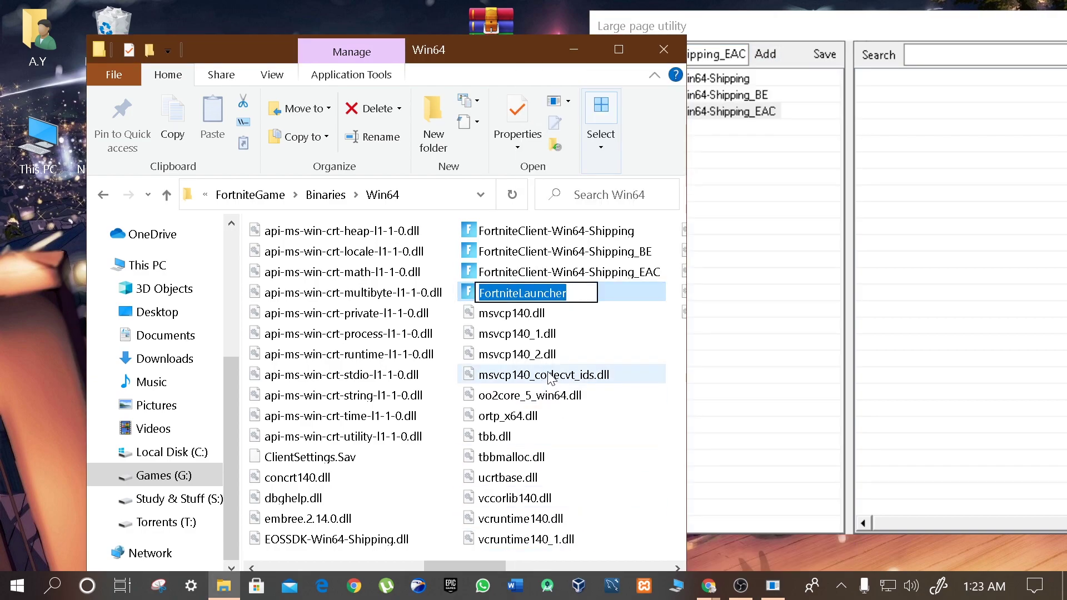
left_click(700, 54)
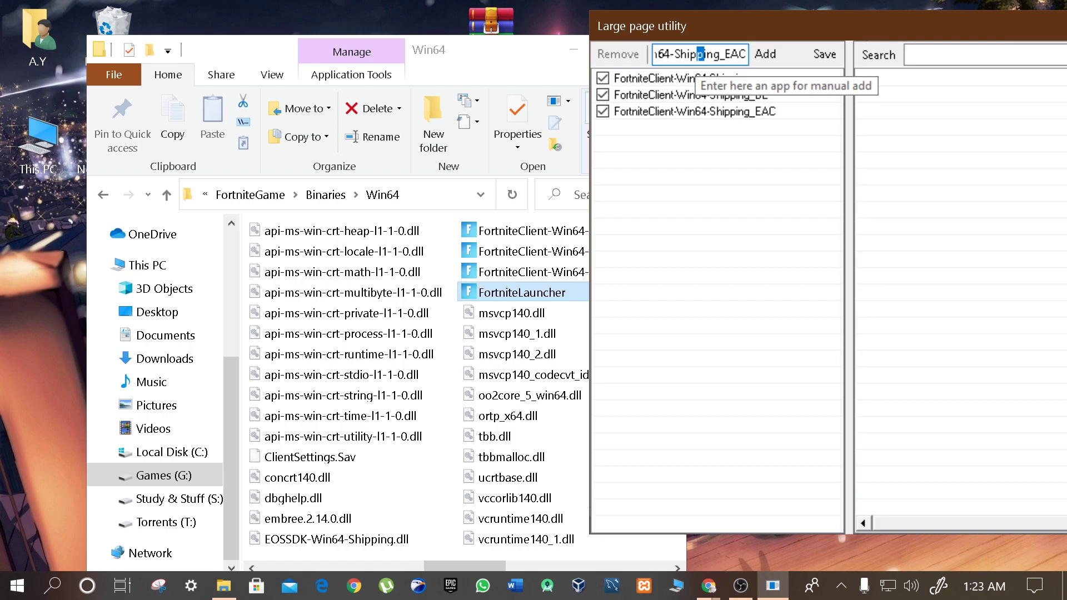
double_click(700, 54)
key("ctrl+v")
left_click(765, 54)
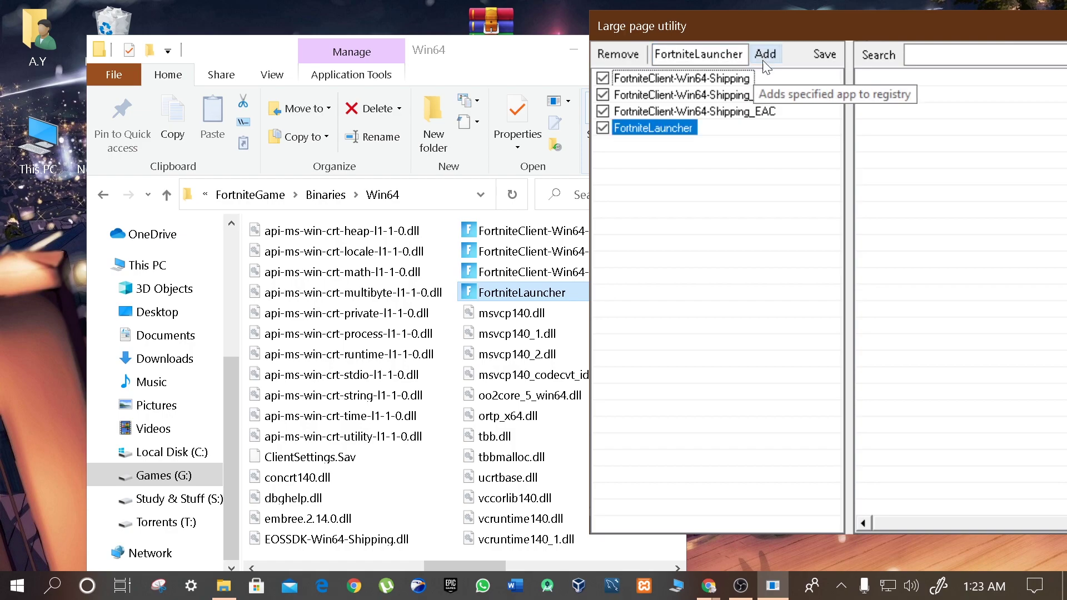
Step: Close the Large page utility and maximize the Win64 folder window
left_click_drag(804, 35, 493, 45)
left_click(807, 49)
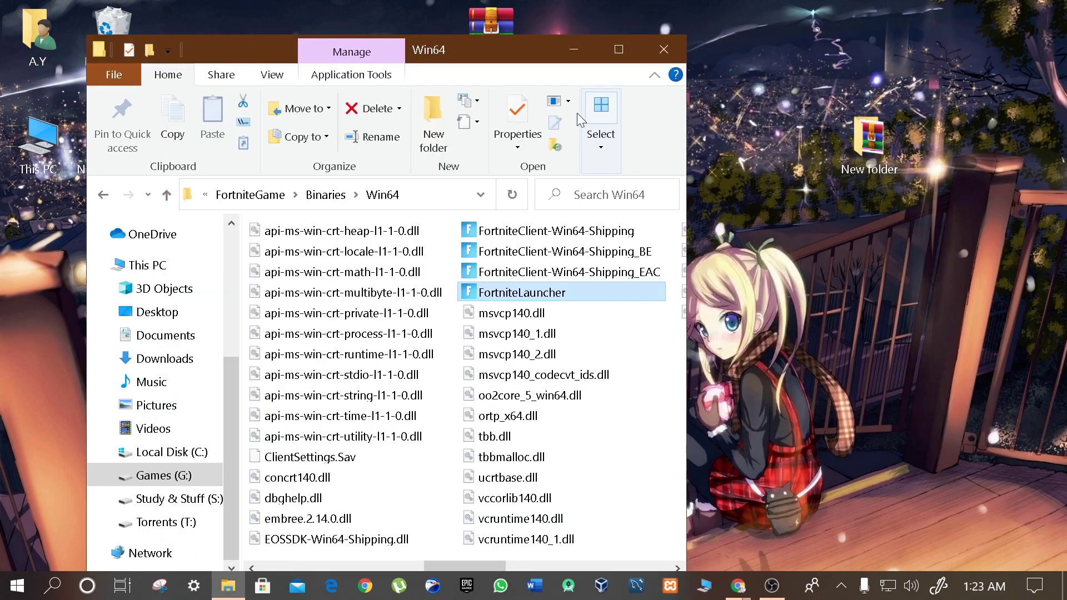
double_click(484, 61)
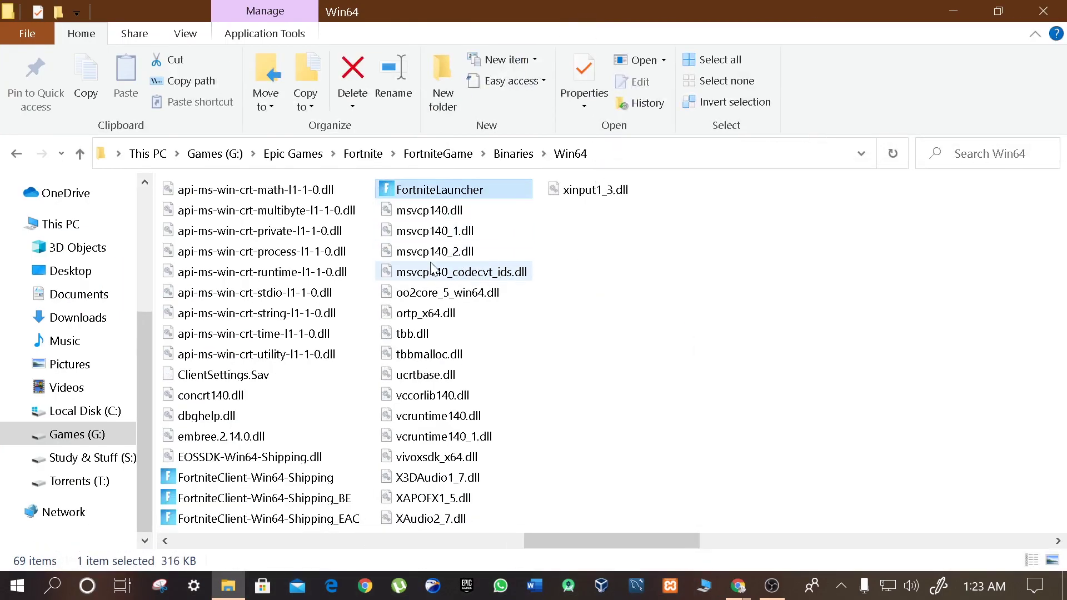
Step: In FortniteLauncher's compatibility properties, set the high DPI scaling override to System (Enhanced) and confirm the dialogs
right_click(441, 192)
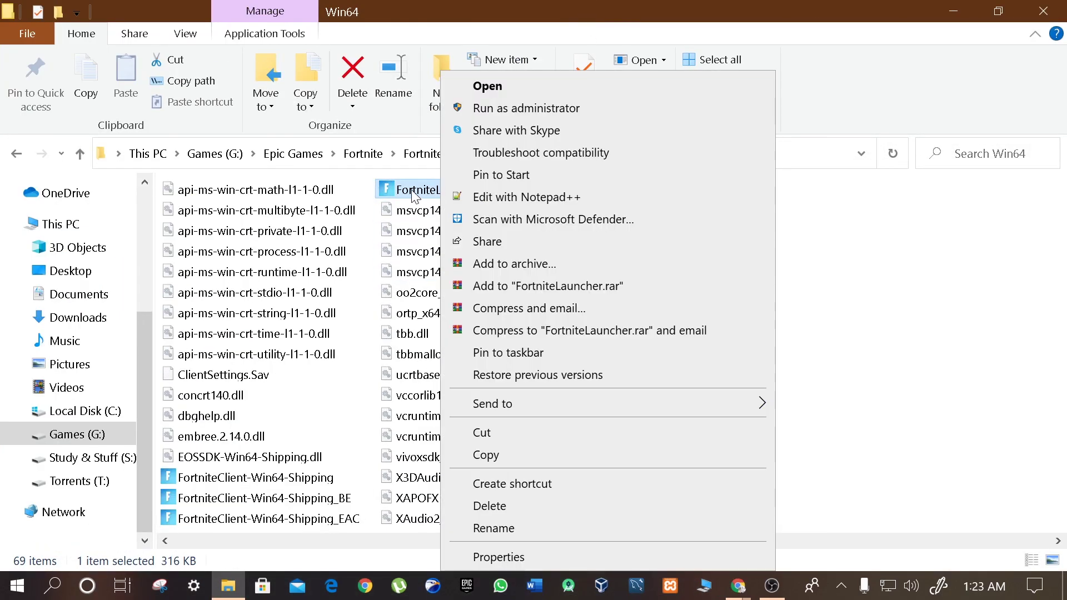
left_click(527, 557)
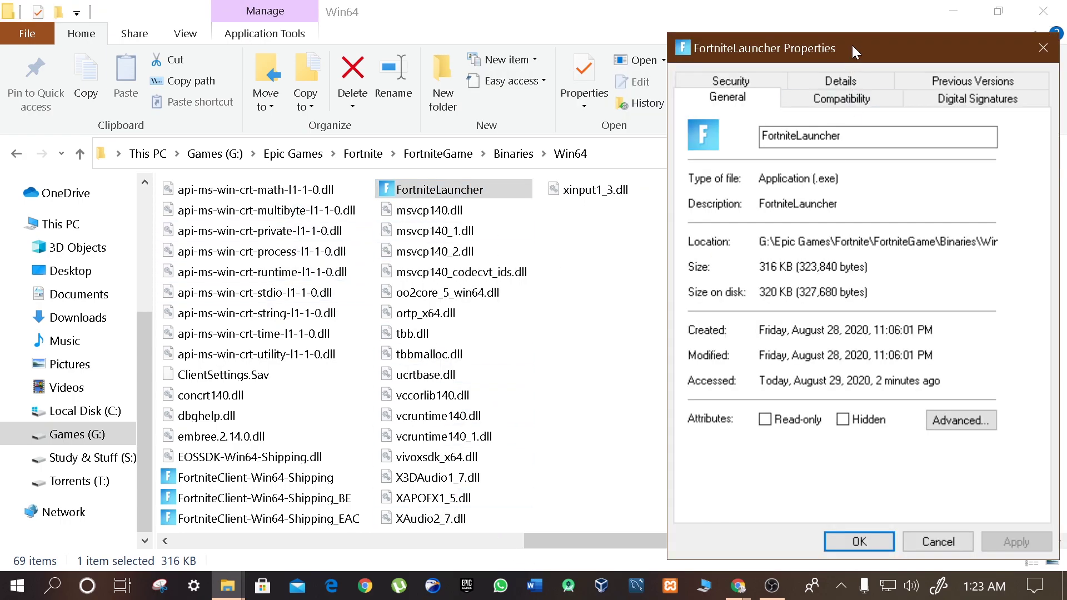
left_click_drag(852, 50, 464, 29)
left_click(450, 81)
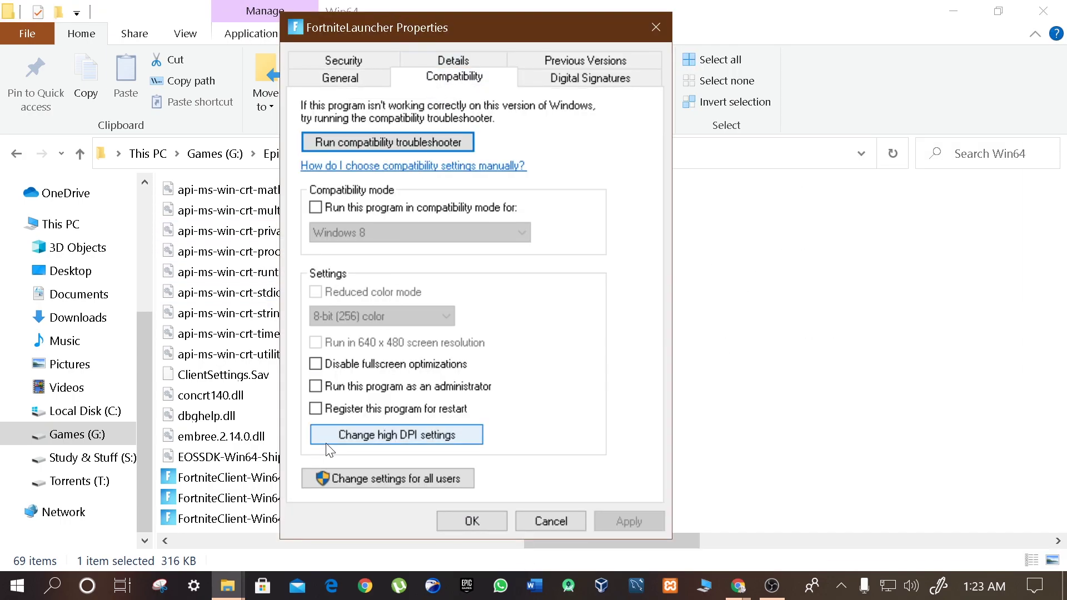
left_click(396, 435)
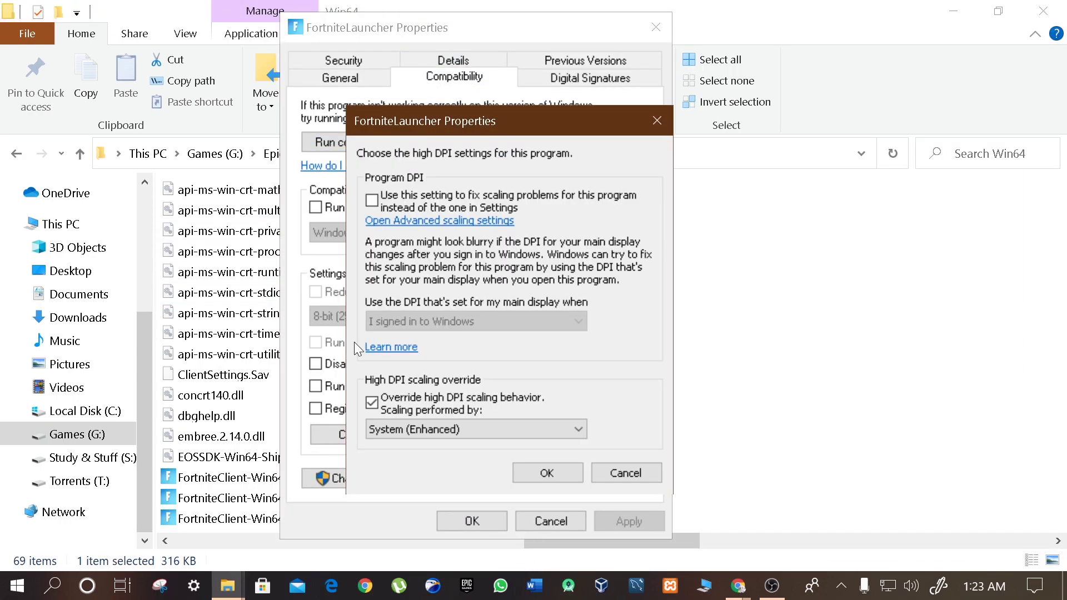
left_click(448, 428)
left_click(432, 473)
left_click(471, 520)
left_click(546, 472)
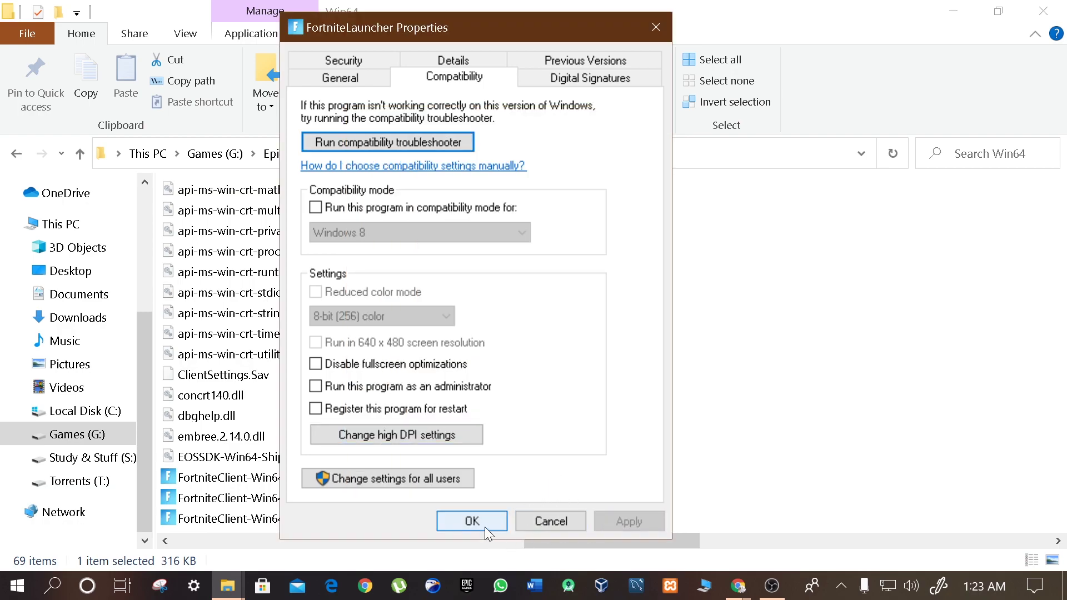
left_click(472, 521)
Step: Configure the high DPI scaling override in the compatibility properties of FortniteClient-Win64-Shipping and confirm the dialogs
left_click(234, 477)
right_click(245, 477)
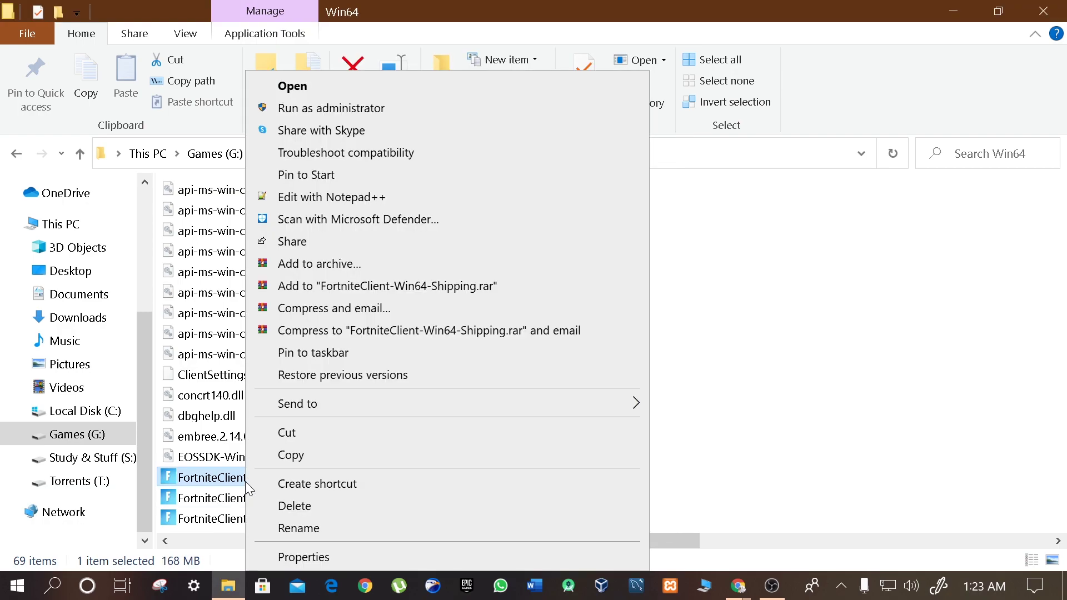
left_click(313, 555)
left_click(605, 83)
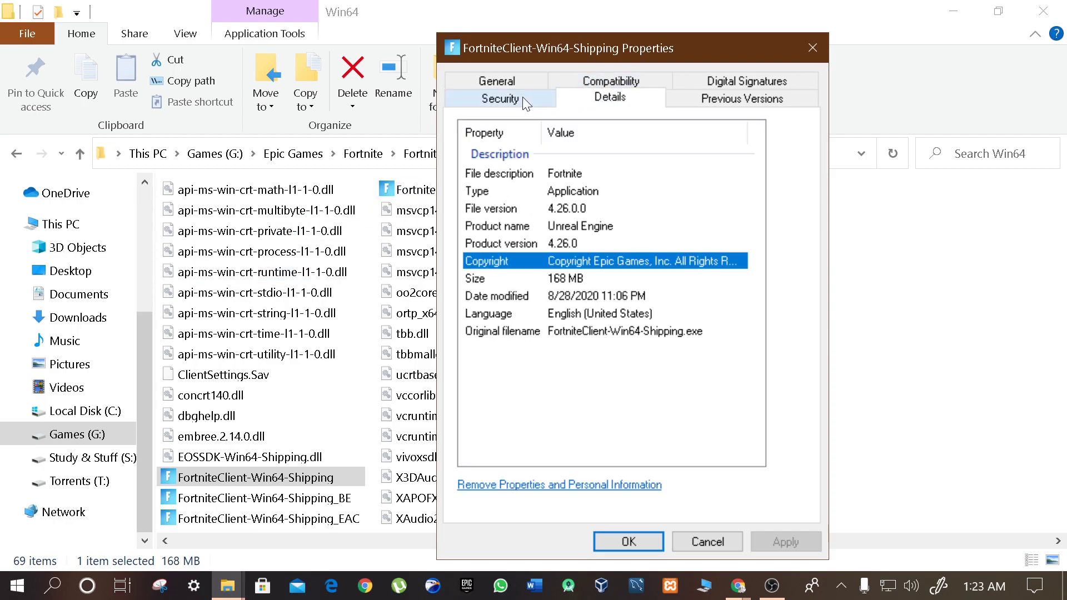
left_click(611, 81)
left_click(570, 464)
left_click(574, 417)
left_click(704, 493)
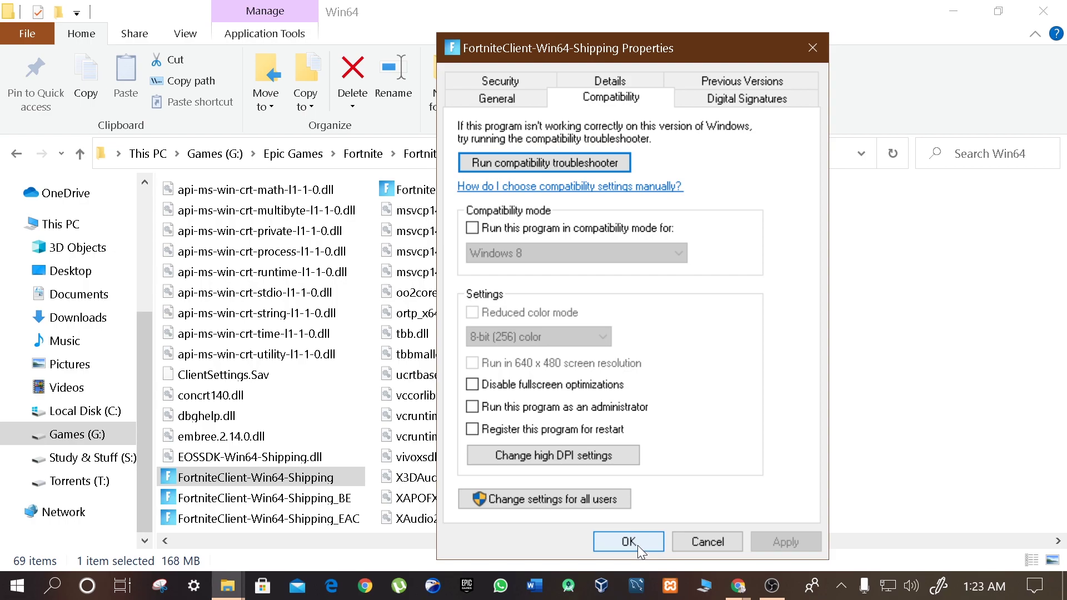
left_click(629, 541)
Step: Configure the high DPI scaling override in the compatibility properties of FortniteClient-Win64-Shipping_BE and confirm the dialogs
left_click(311, 498)
right_click(312, 497)
left_click(367, 557)
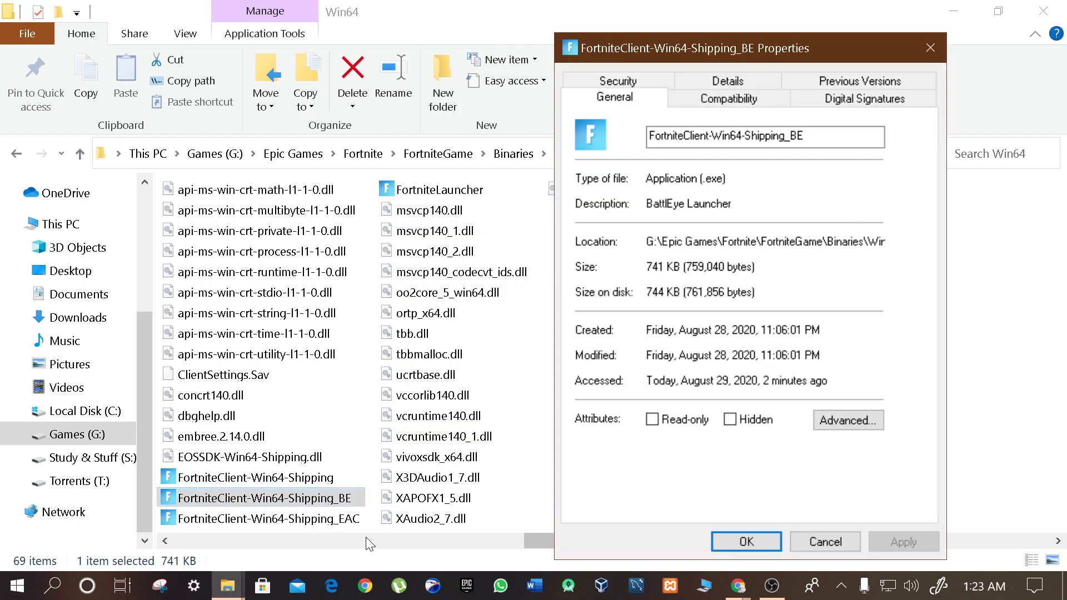
left_click(729, 98)
left_click(675, 455)
left_click(685, 432)
left_click(791, 495)
left_click(903, 542)
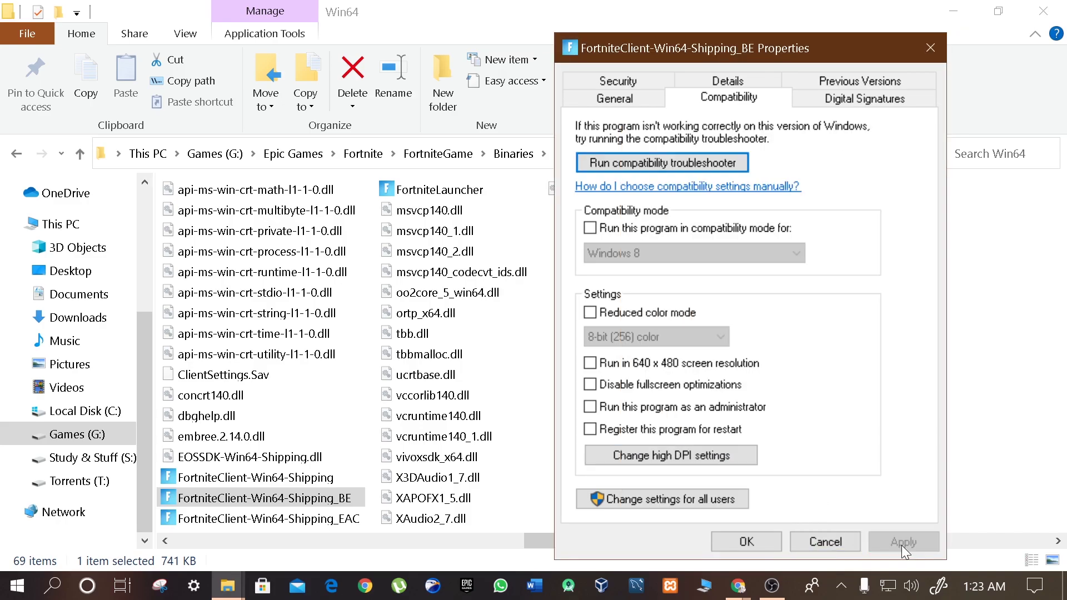
left_click(746, 541)
Step: Configure the high DPI scaling override in the compatibility properties of FortniteClient-Win64-Shipping_EAC and close its properties
left_click(343, 519)
right_click(345, 516)
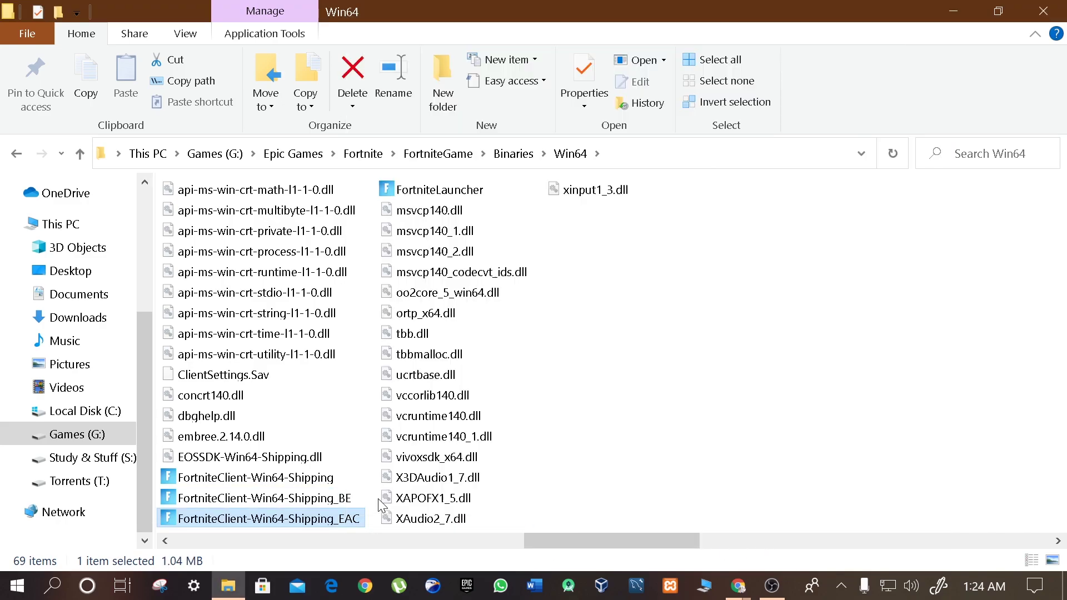
left_click(382, 502)
left_click(786, 99)
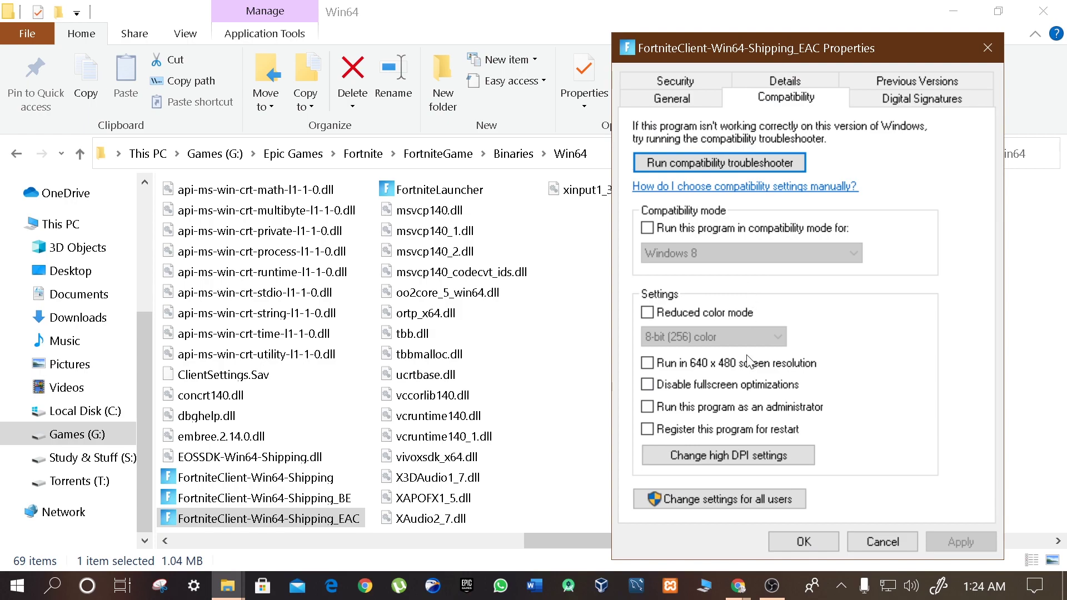
left_click(732, 448)
left_click(749, 450)
left_click(745, 491)
left_click(879, 493)
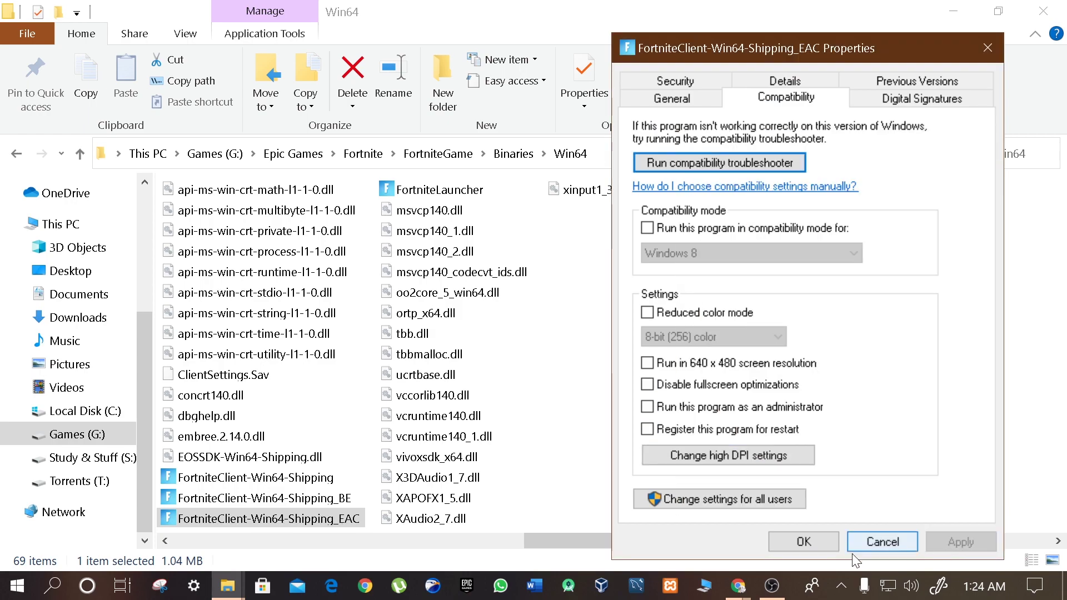
left_click(785, 545)
Step: From the desktop, open the FPS pack's 2 - Reduce Input Delay & Lag\ISLC folder and launch the Intelligent standby list cleaner
key("super+d")
double_click(580, 131)
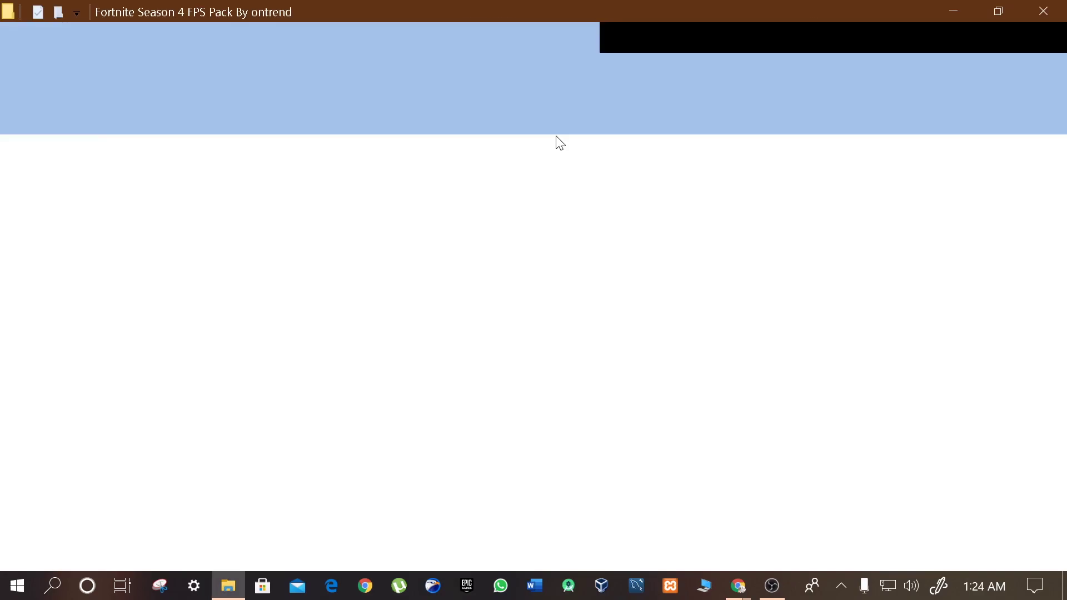
left_click_drag(253, 495, 232, 239)
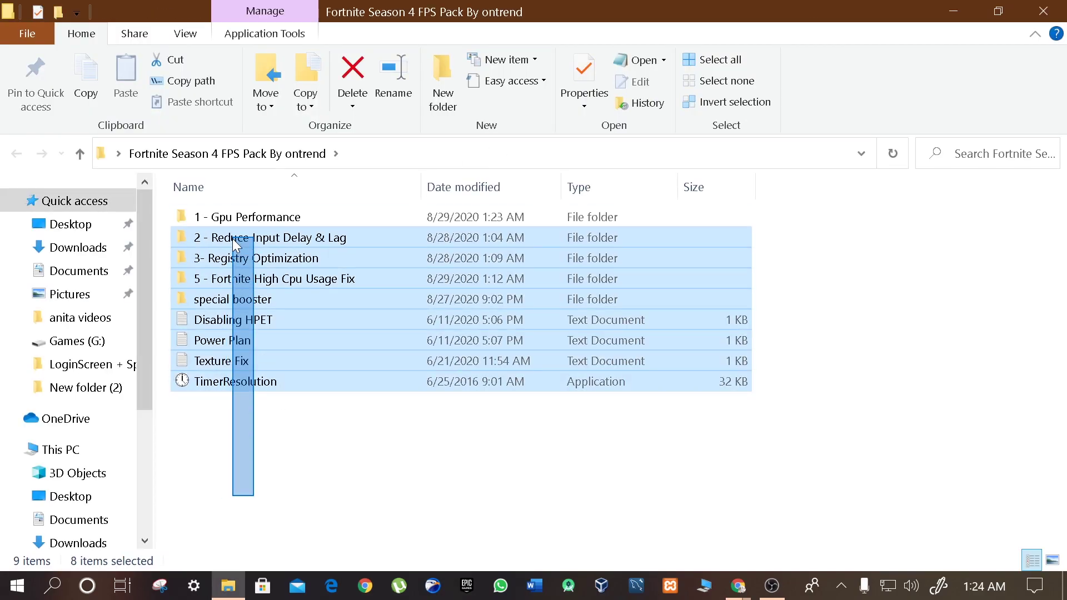
double_click(264, 237)
double_click(231, 226)
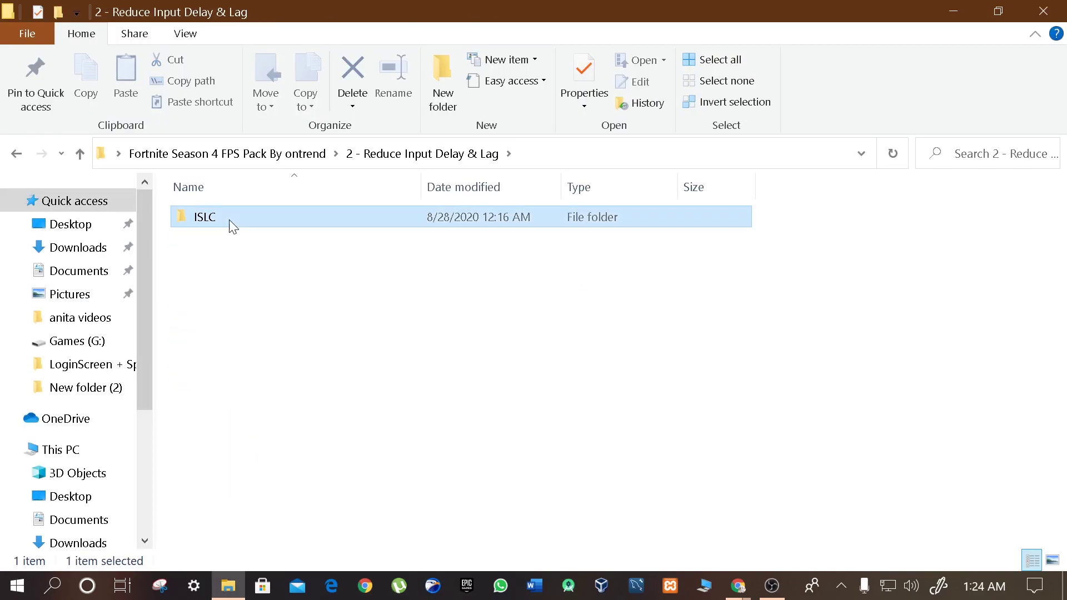
double_click(203, 279)
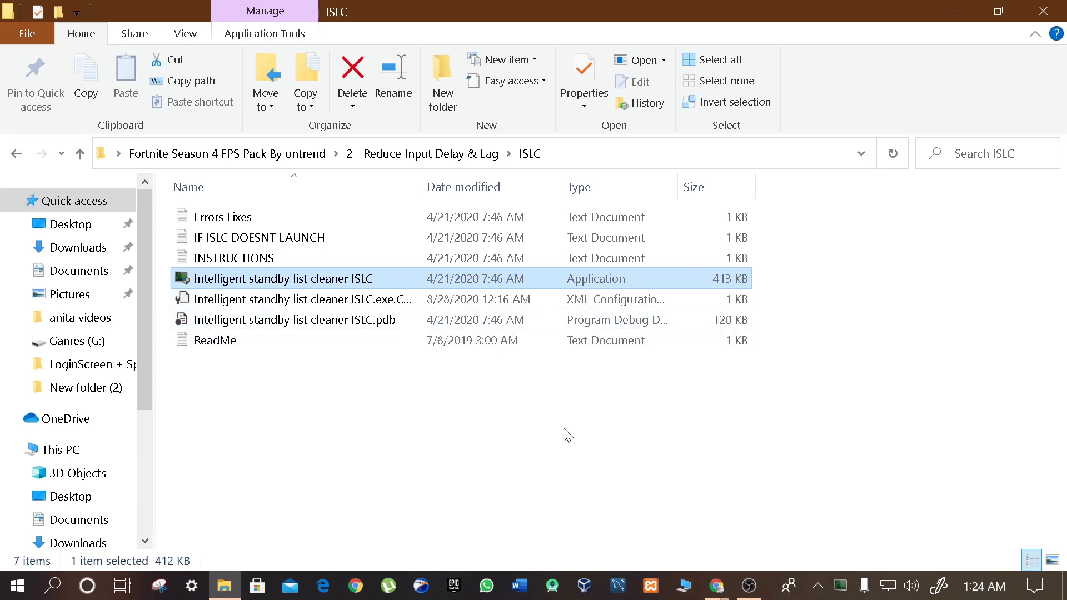
double_click(840, 585)
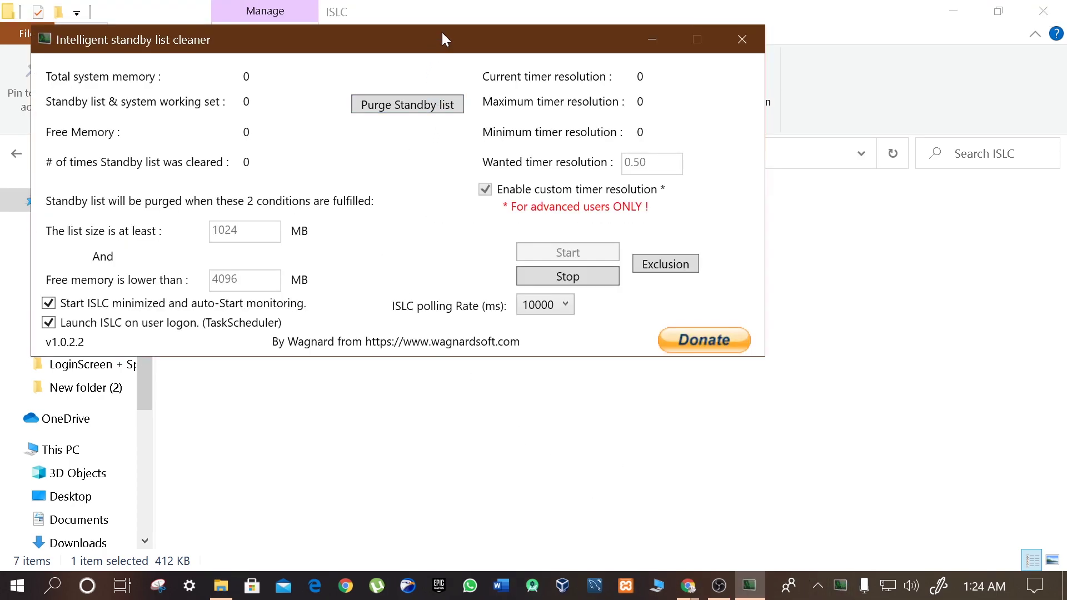
Step: Move the Intelligent standby list cleaner window, stop its monitoring and go to the wanted timer resolution value
left_click_drag(442, 35, 574, 58)
left_click(728, 303)
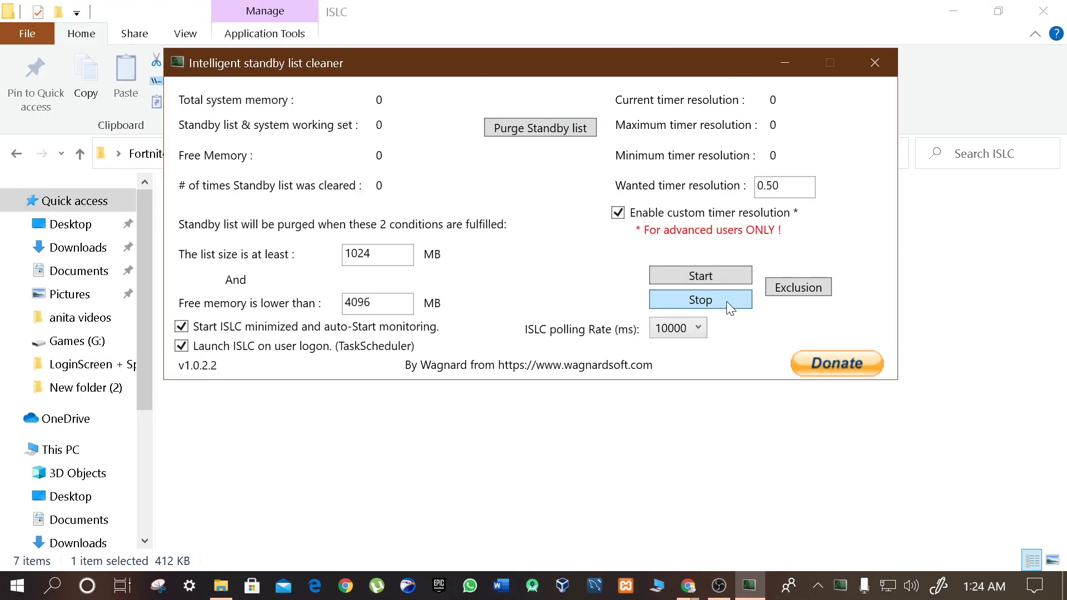
double_click(768, 185)
left_click(780, 185)
Step: Edit the free memory threshold for purging the standby list and start monitoring with the cleaner minimized
double_click(356, 257)
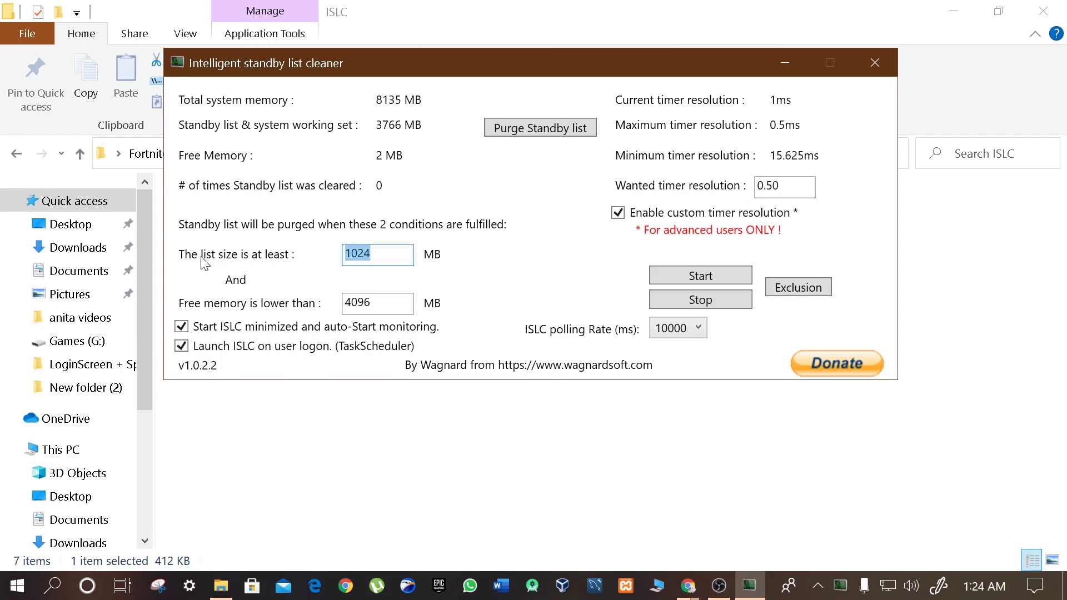
left_click(370, 254)
left_click(371, 303)
left_click_drag(371, 303, 323, 308)
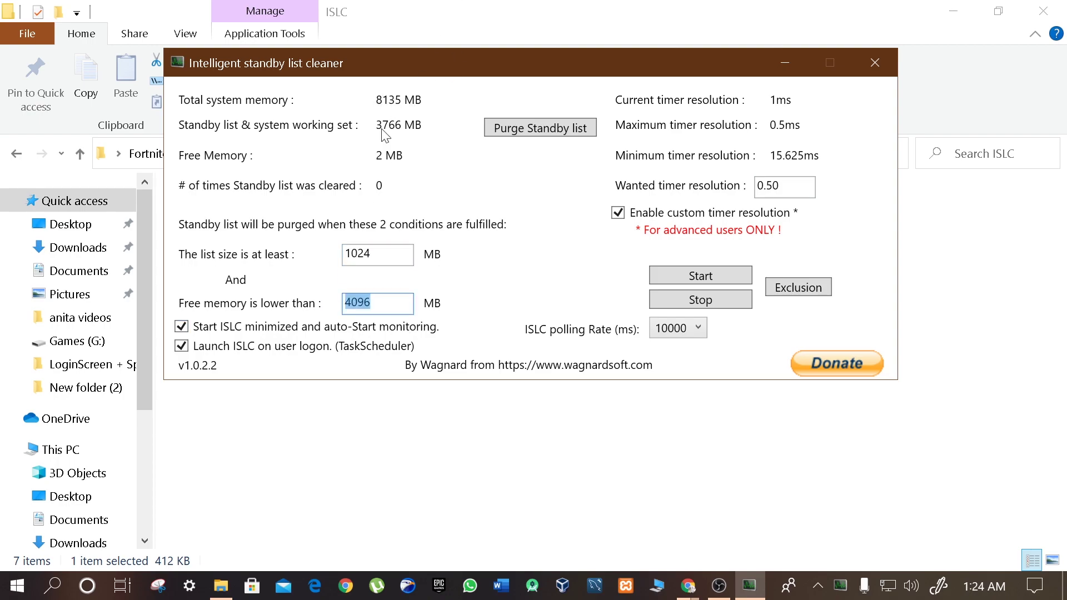
type("4")
left_click(672, 277)
left_click(784, 62)
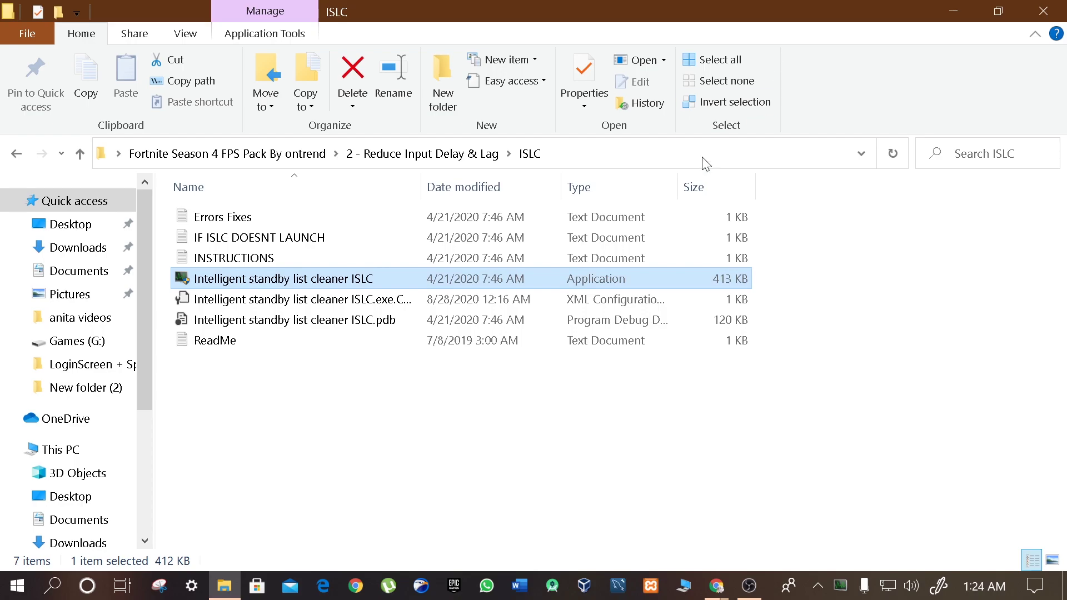
Step: Return to the Fortnite Season 4 FPS Pack folder and open the 3- Registry Optimization folder
left_click(81, 155)
left_click(81, 155)
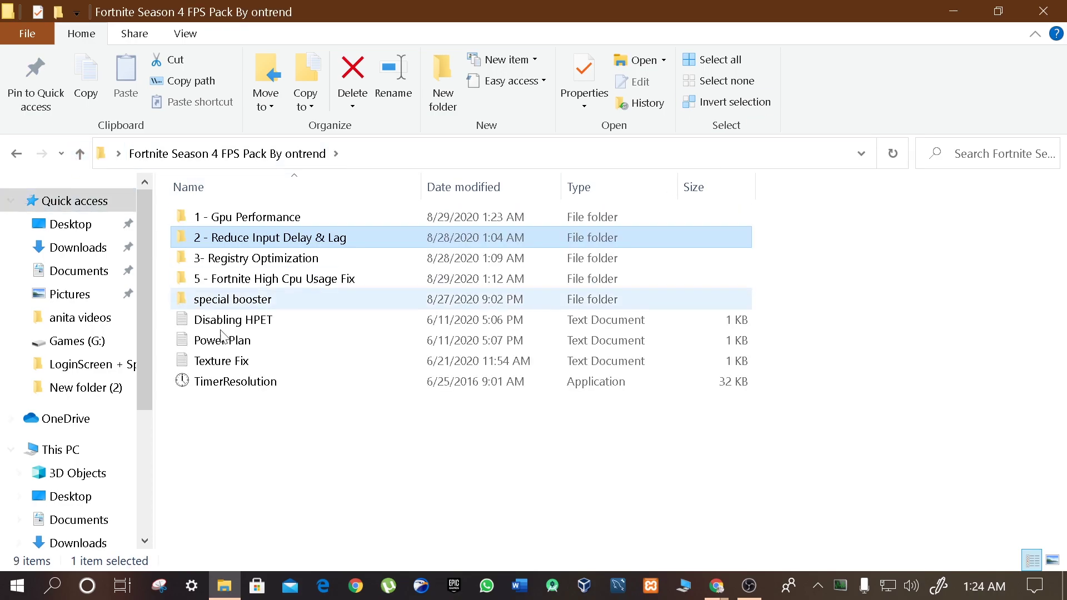
double_click(272, 260)
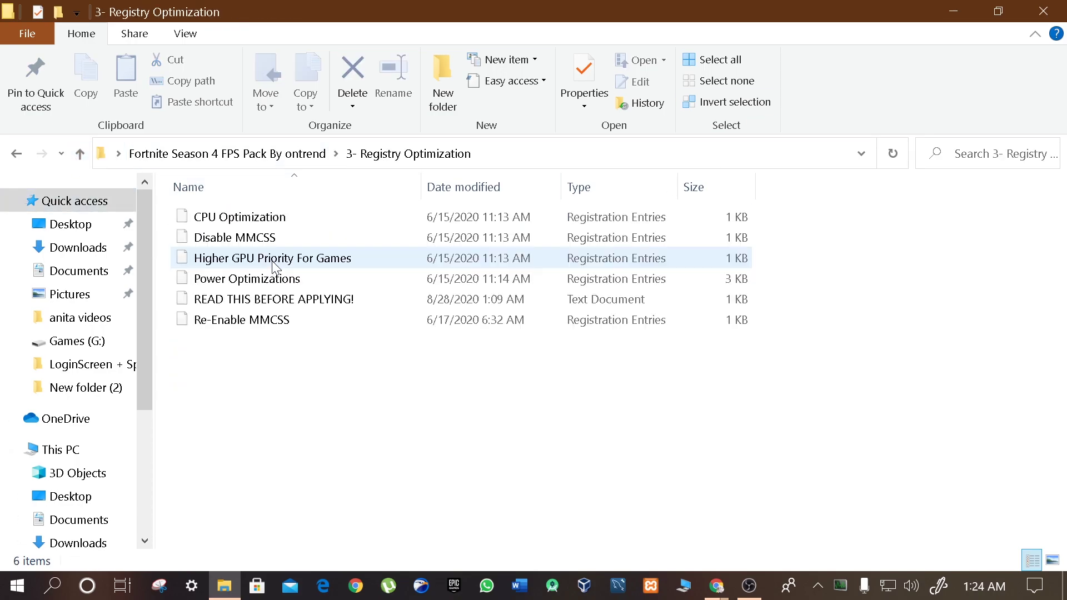
Step: Open the READ THIS BEFORE APPLYING! text file, read its note on disabling MMCSS and close it
left_click(245, 223)
left_click(249, 375)
left_click_drag(250, 351, 238, 214)
left_click(259, 424)
double_click(247, 306)
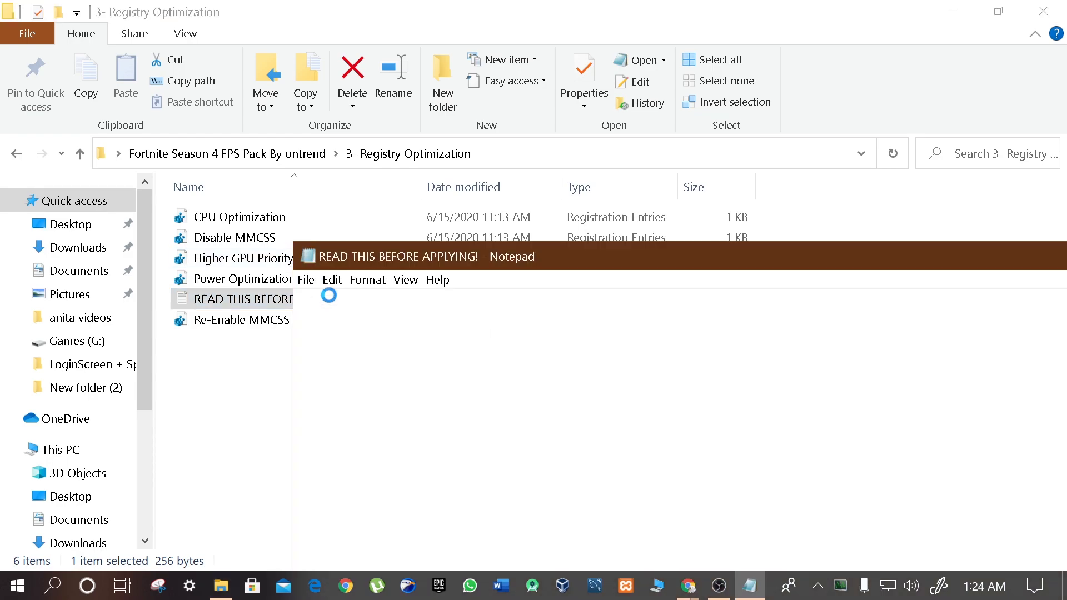
left_click_drag(913, 315, 299, 298)
left_click_drag(454, 244, 157, 210)
left_click_drag(934, 216, 852, 219)
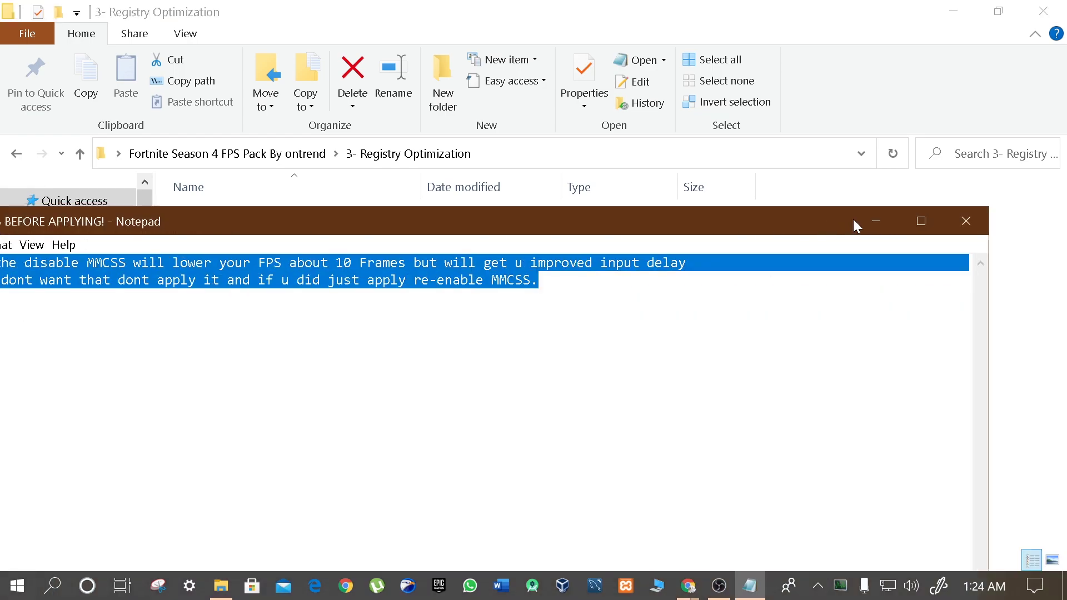
left_click(965, 221)
Step: Run the CPU Optimization and Re-Enable MMCSS registry files from the 3- Registry Optimization folder
left_click(443, 424)
left_click(234, 221)
double_click(233, 218)
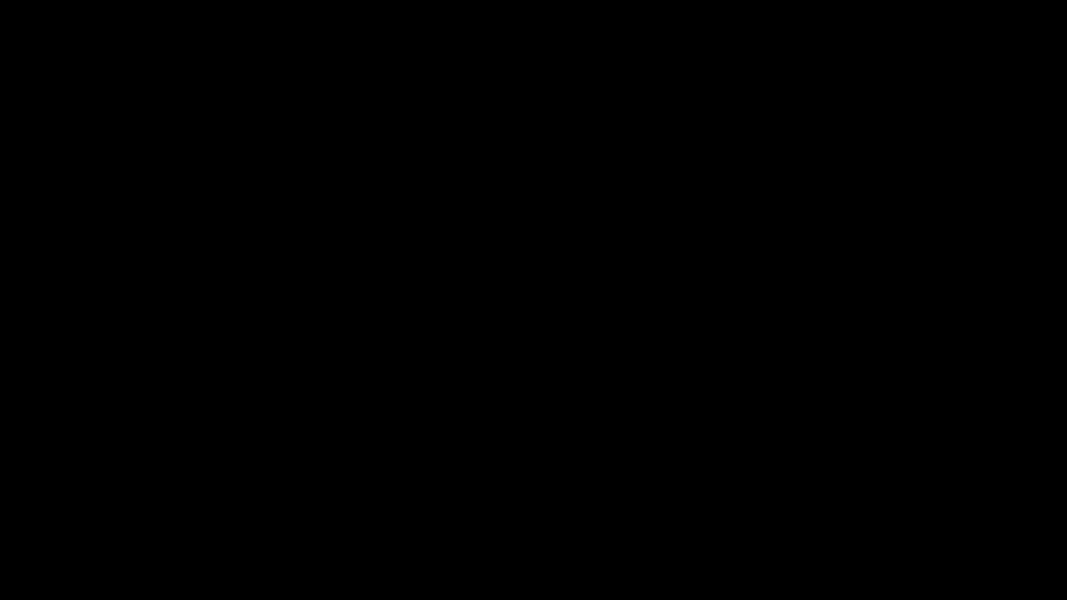
double_click(250, 229)
double_click(274, 328)
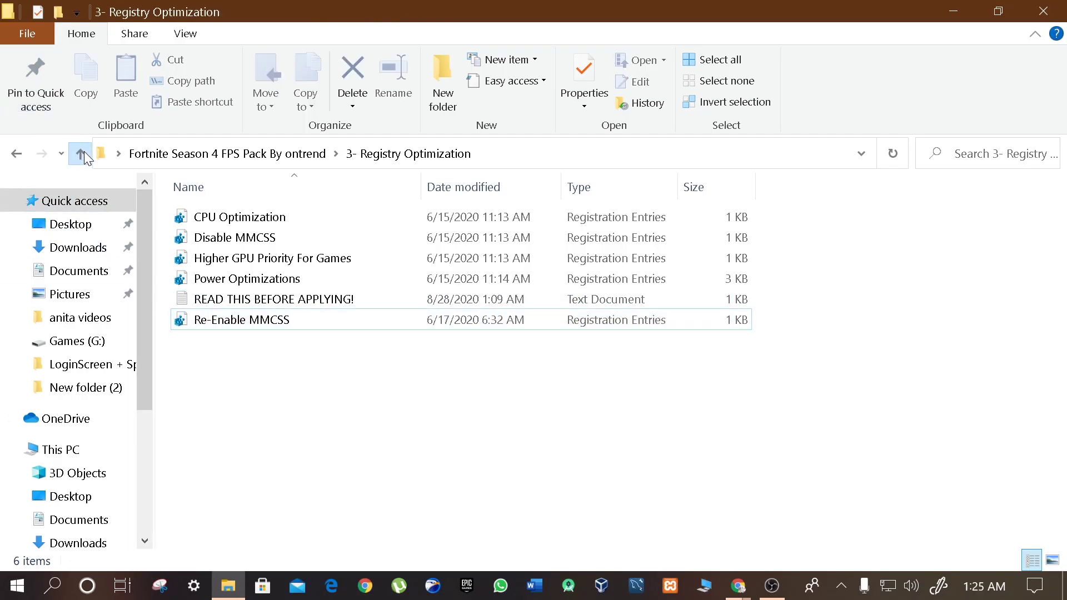
Step: In the pack's 5 - Fortnite High Cpu Usage Fix folder, open the Process Lasso Setup subfolder and launch processlassosetup64
left_click(81, 154)
double_click(258, 283)
left_click(261, 223)
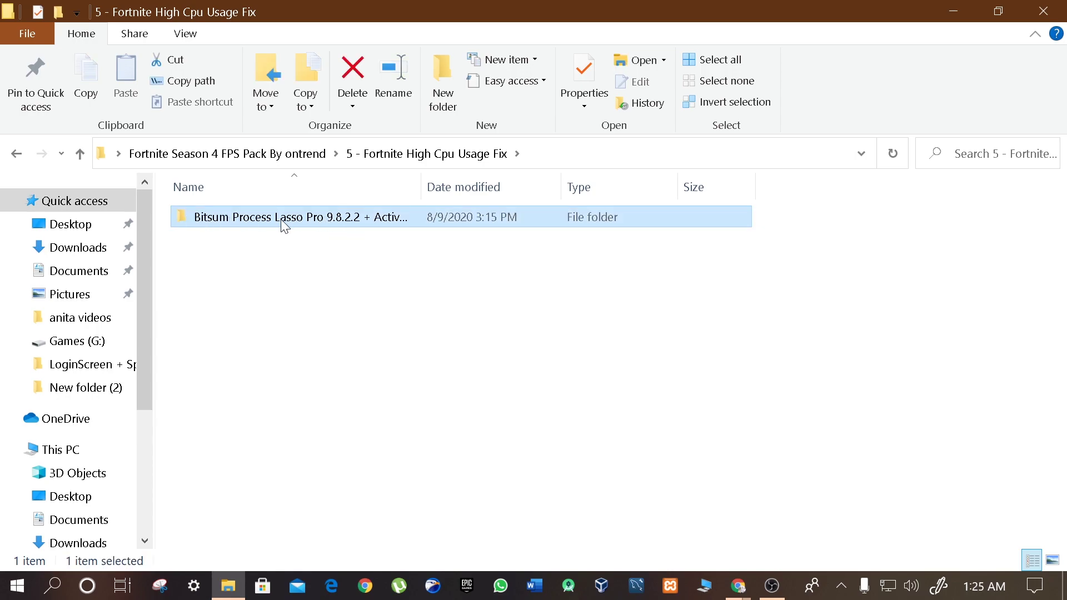
double_click(285, 225)
double_click(289, 220)
double_click(293, 225)
left_click_drag(285, 300, 262, 264)
double_click(269, 239)
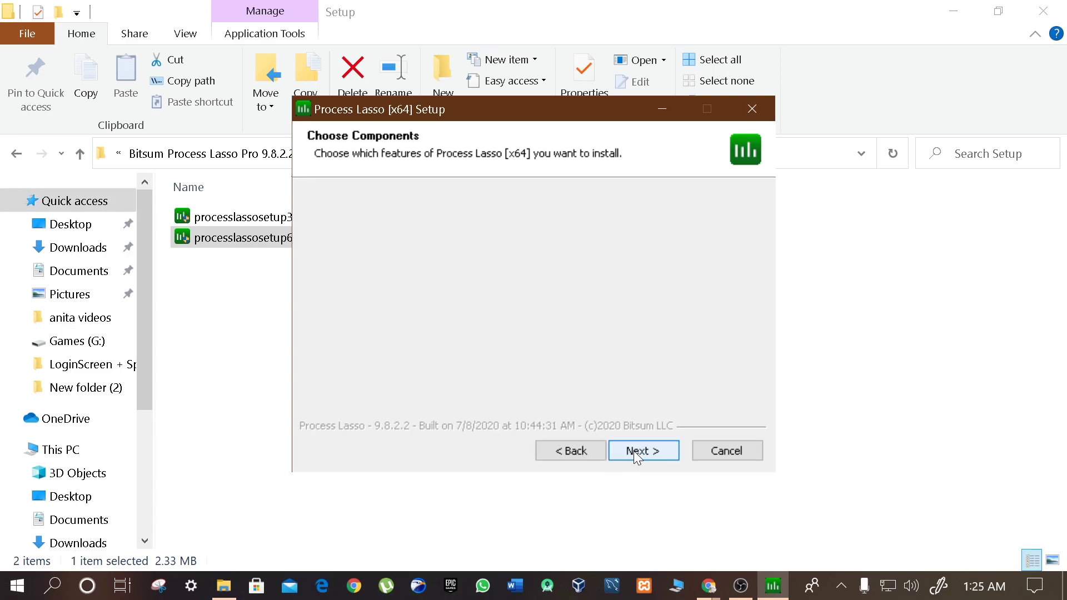
Step: Install Process Lasso with the default components, showing the installation details and accepting the startup options for all users
left_click(634, 451)
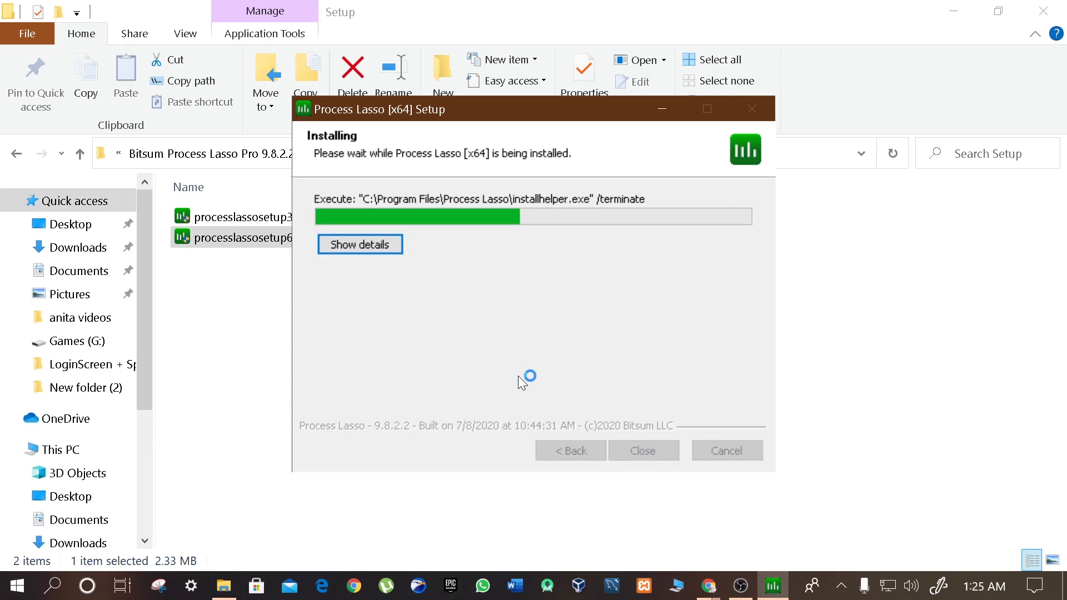
left_click(337, 247)
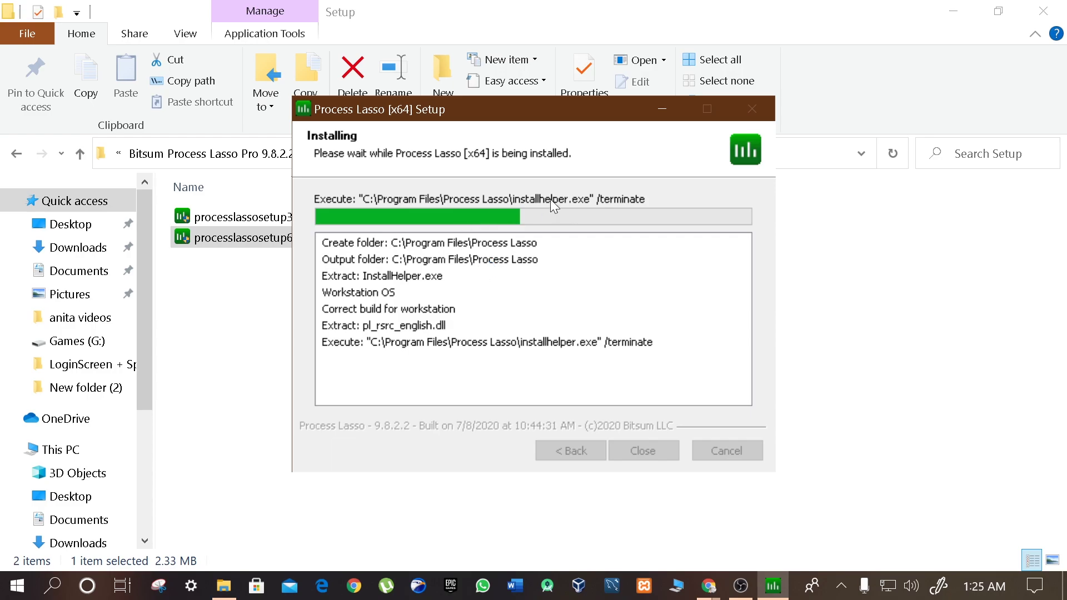
left_click_drag(495, 106, 412, 108)
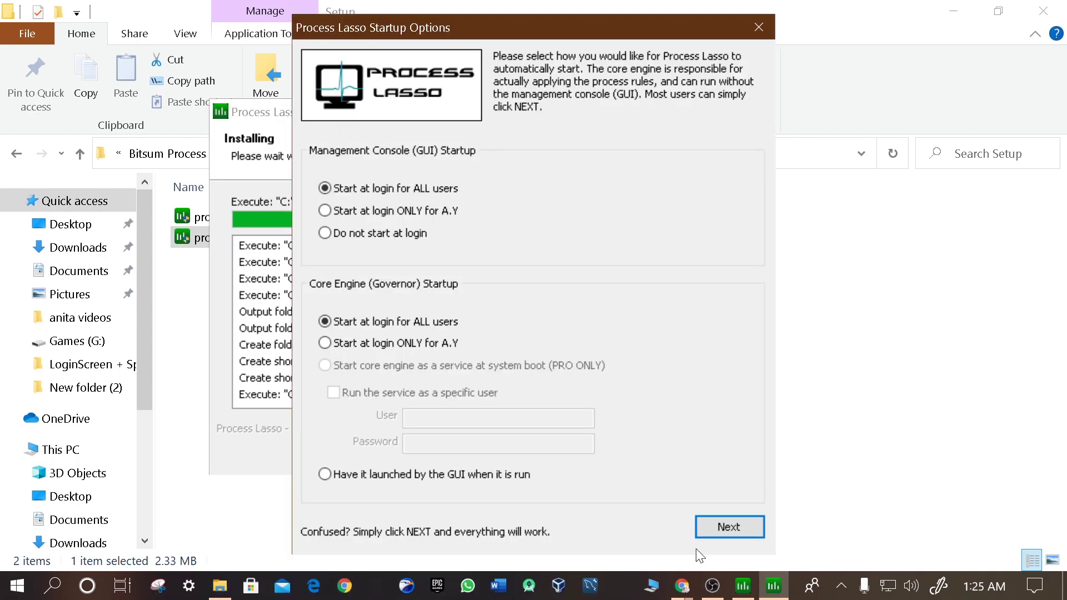
left_click(722, 530)
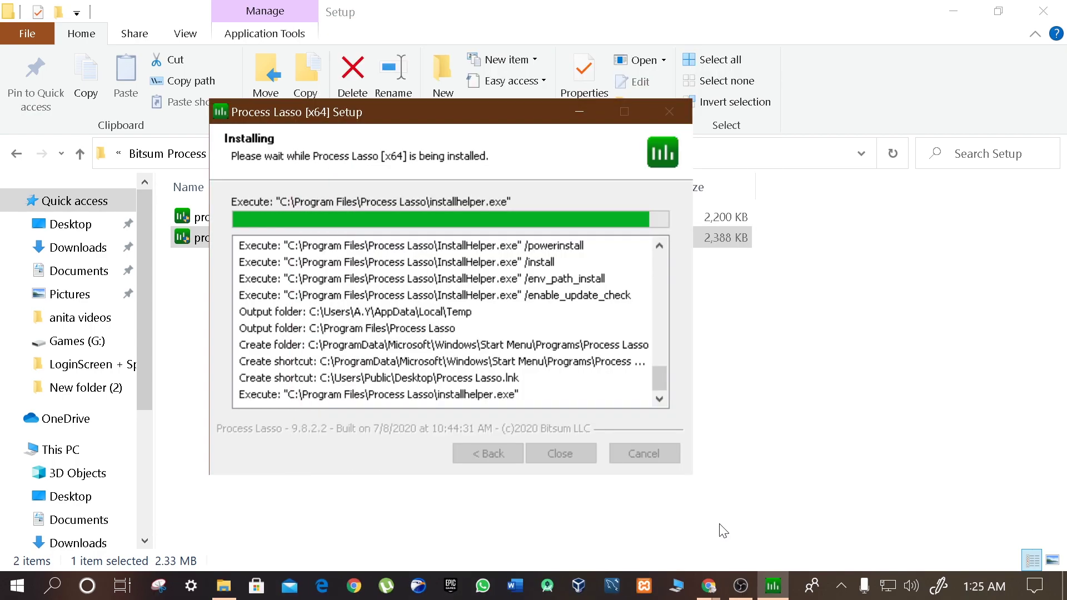
left_click(717, 504)
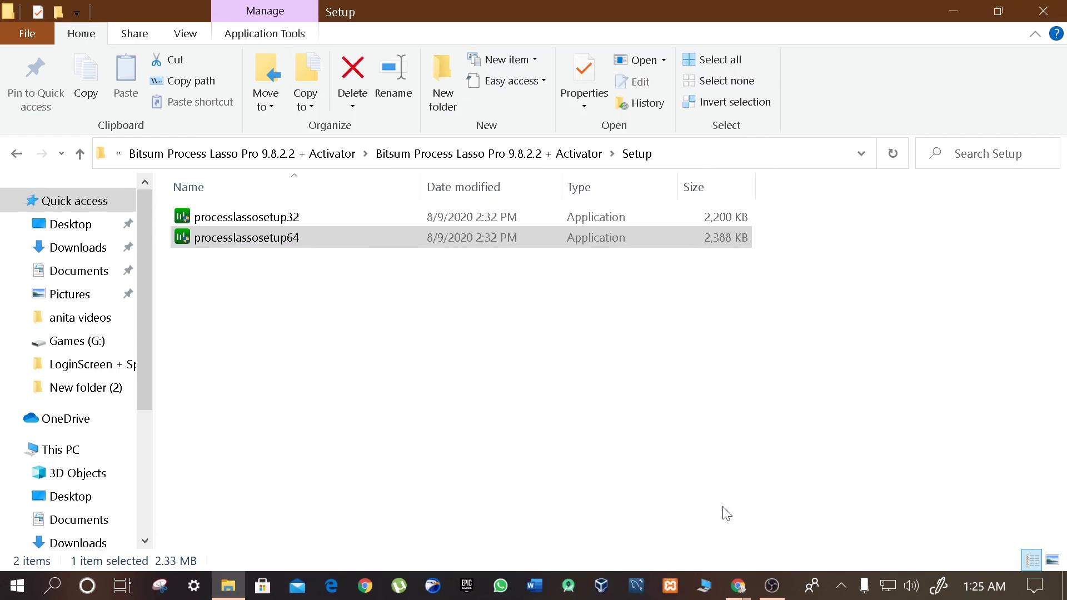
Step: Show the active processes in a maximized Process Lasso window and turn on Performance Mode
left_click_drag(534, 12, 548, 19)
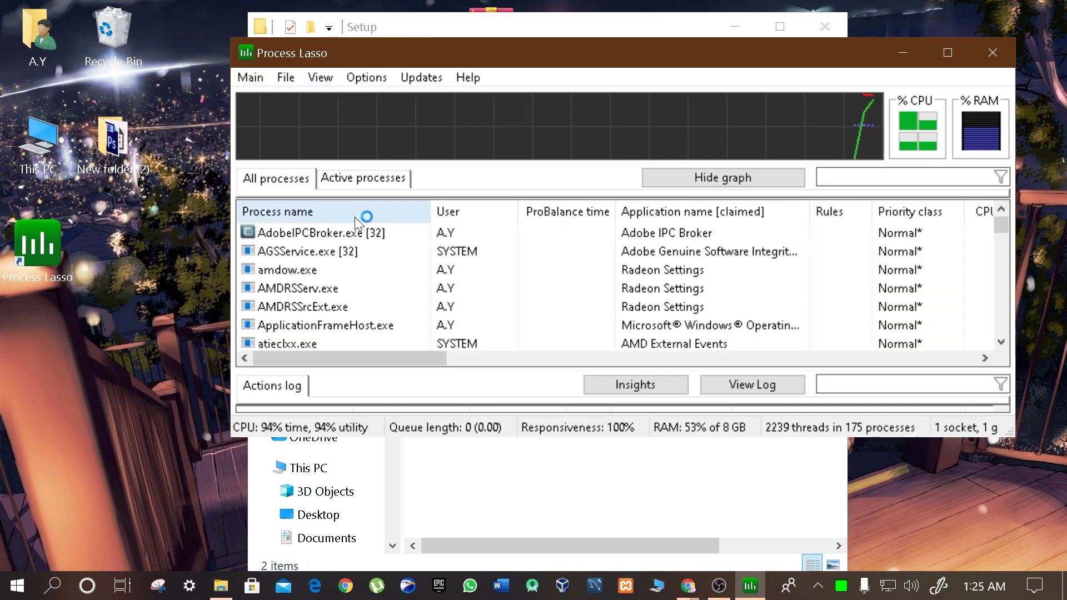
left_click(352, 181)
double_click(449, 54)
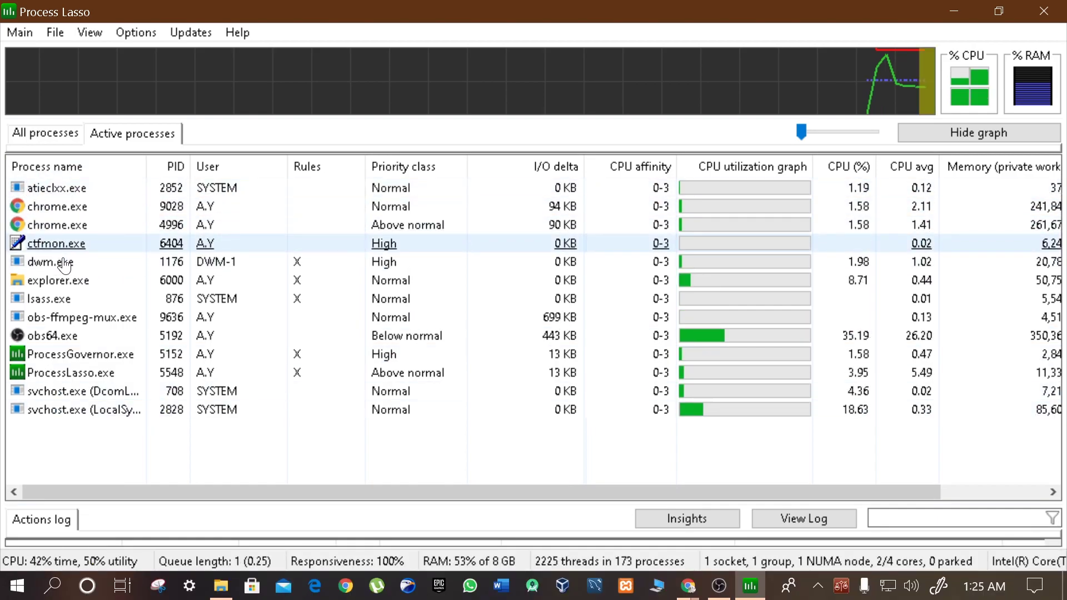
left_click(27, 31)
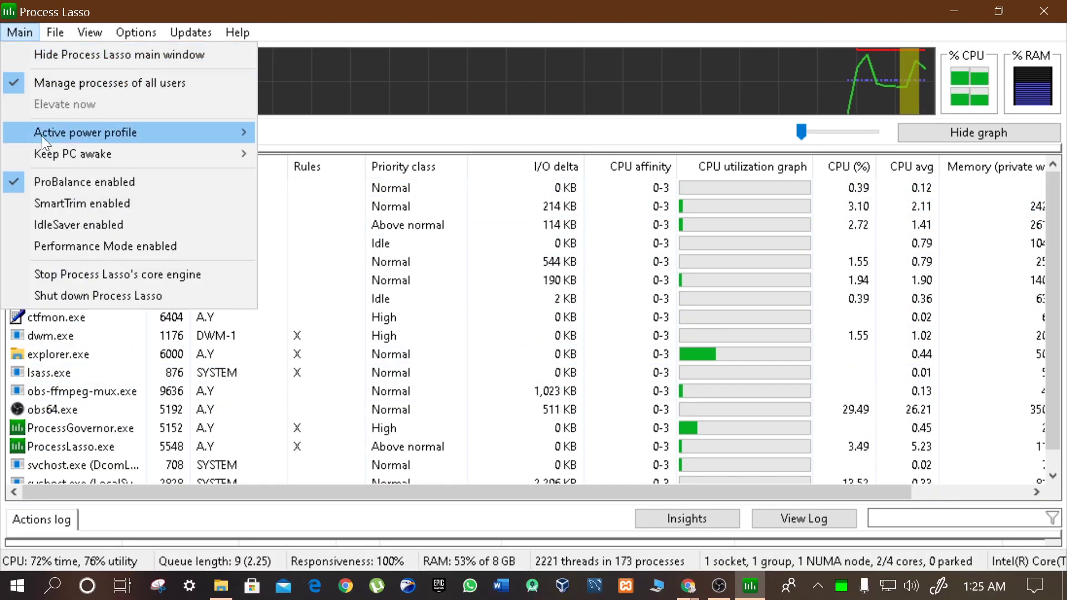
left_click(89, 246)
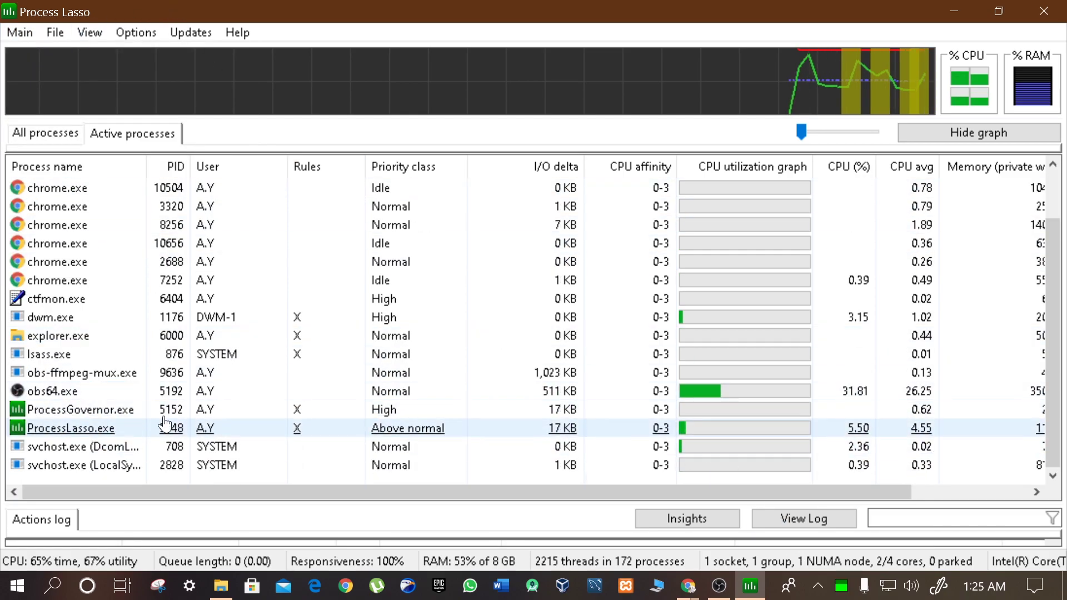
Step: Open the ProBalance settings for CPU affinity during restraint and go through the CPU usage thresholds and adjustment times
left_click(132, 28)
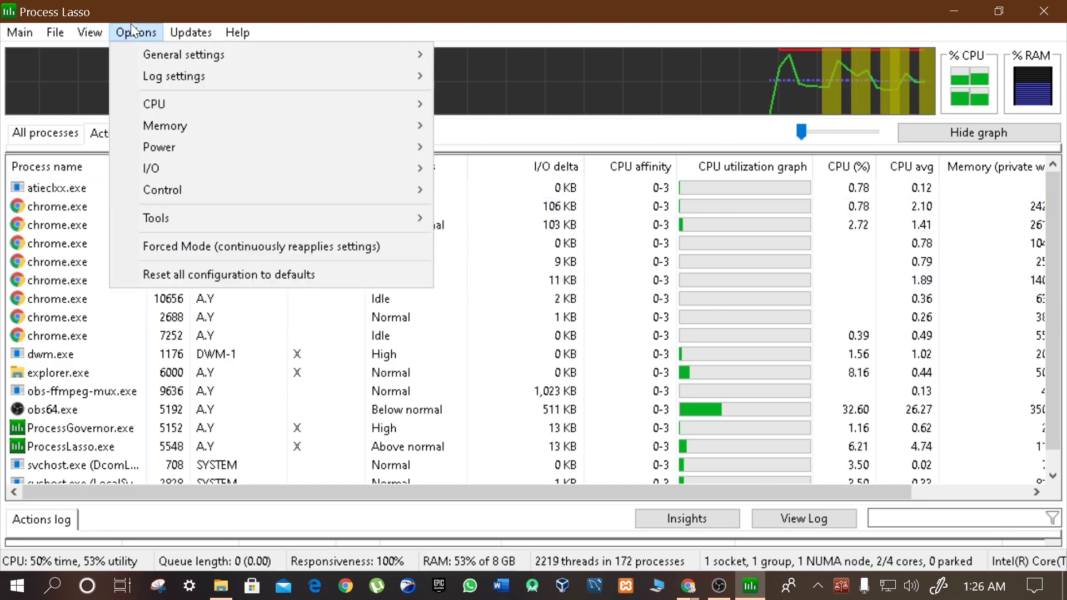
mouse_move(216, 111)
mouse_move(491, 110)
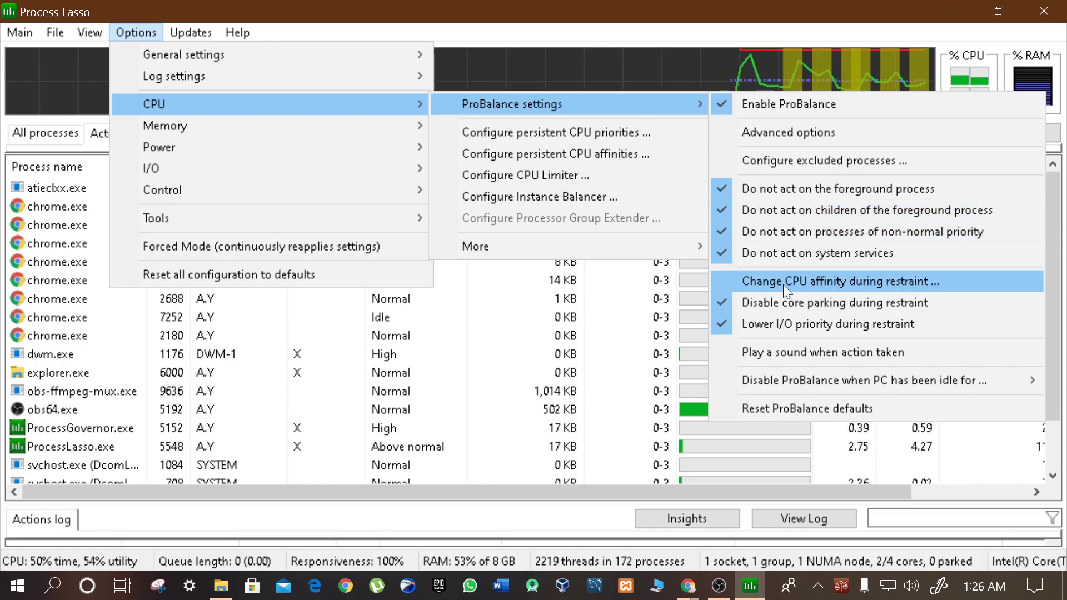
left_click(832, 284)
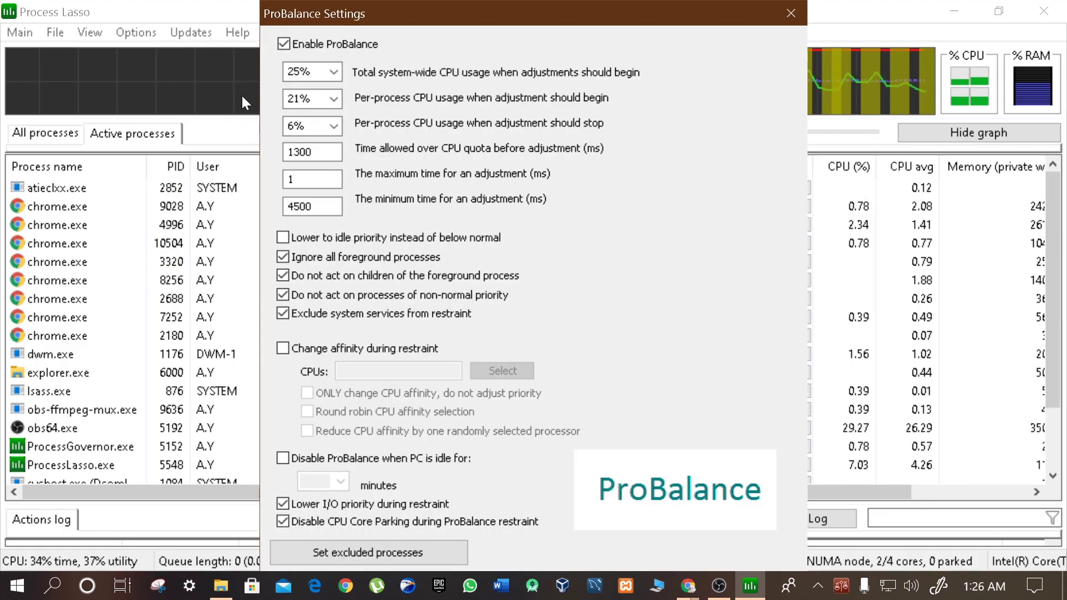
left_click(334, 72)
left_click(311, 83)
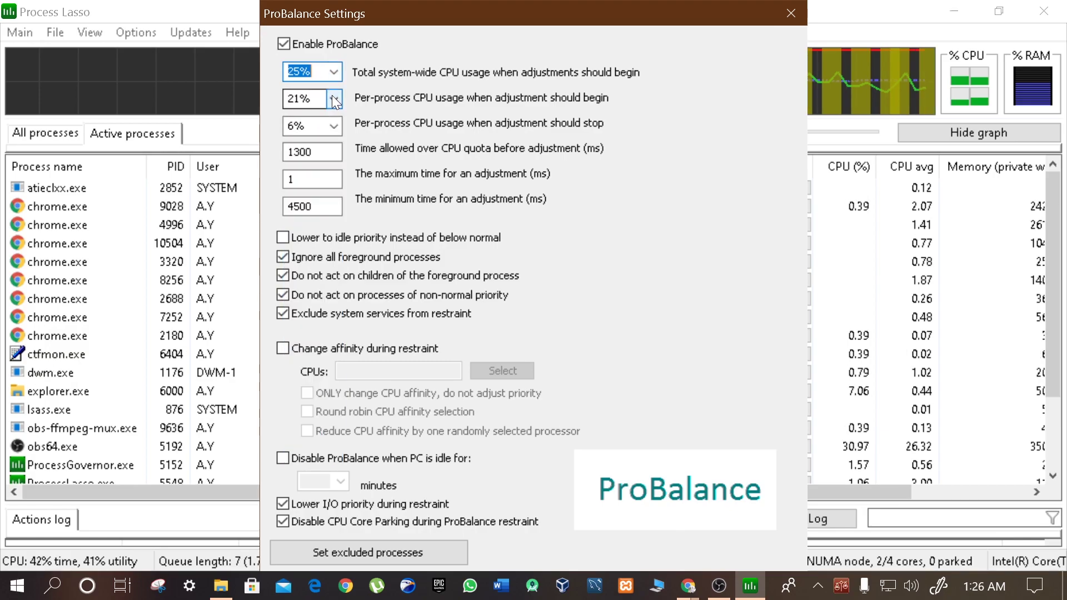
key("Tab")
key("Tab")
key("Tab")
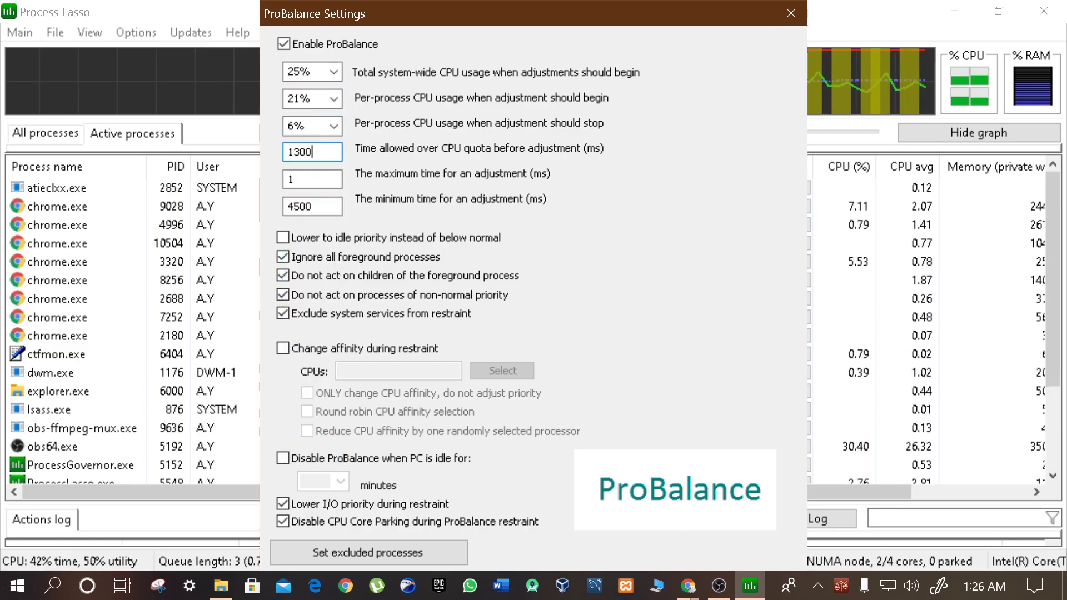
key("Tab")
key("Tab")
Step: Enable lowering to idle priority instead of below normal, keep ignoring all foreground processes, and close the ProBalance settings
left_click(383, 256)
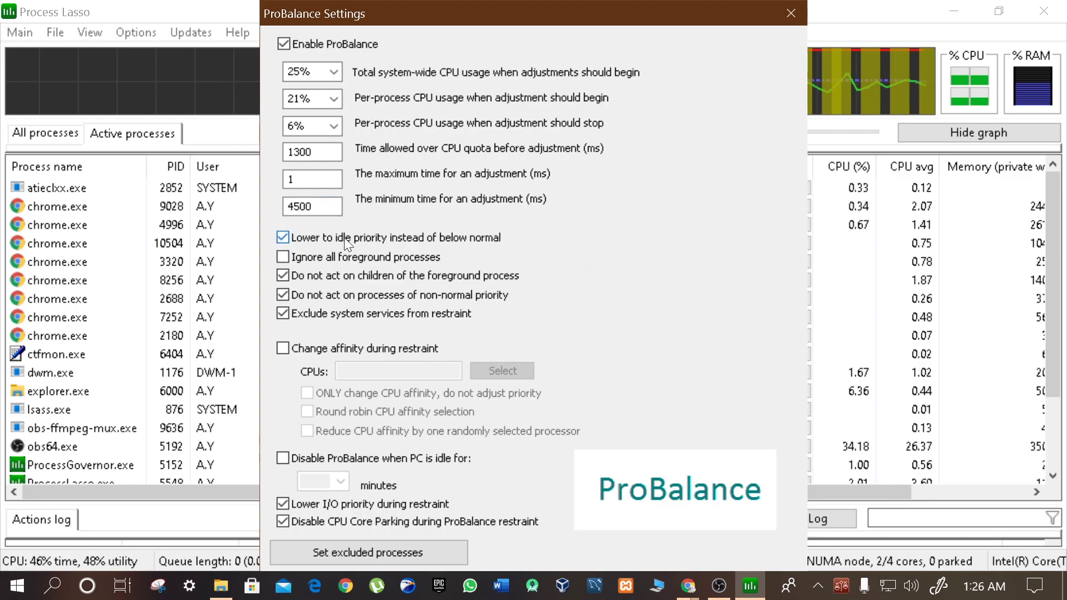
left_click(356, 258)
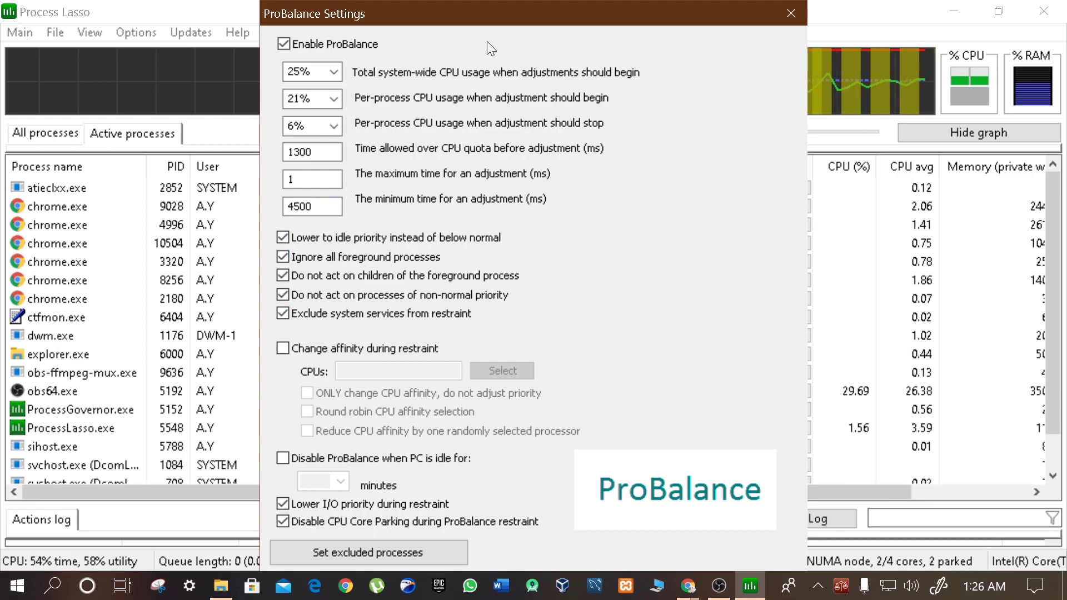
left_click_drag(496, 9, 389, 7)
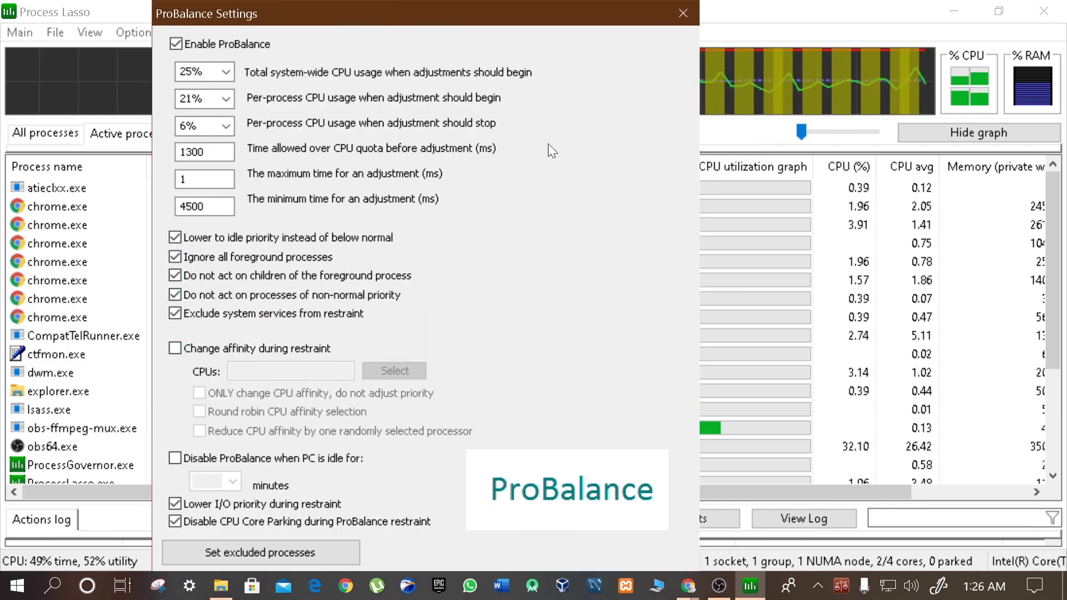
key("Escape")
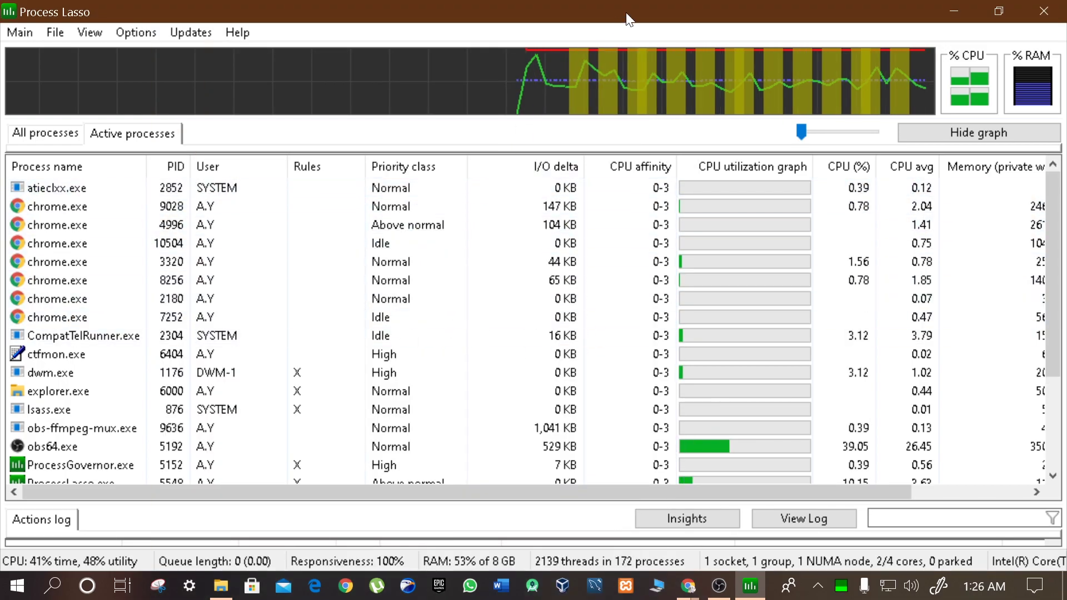
Step: Dismiss the Process Lasso window and go back up from the Setup folder to the Fortnite Season 4 FPS Pack folder
double_click(541, 14)
left_click(725, 39)
right_click(999, 182)
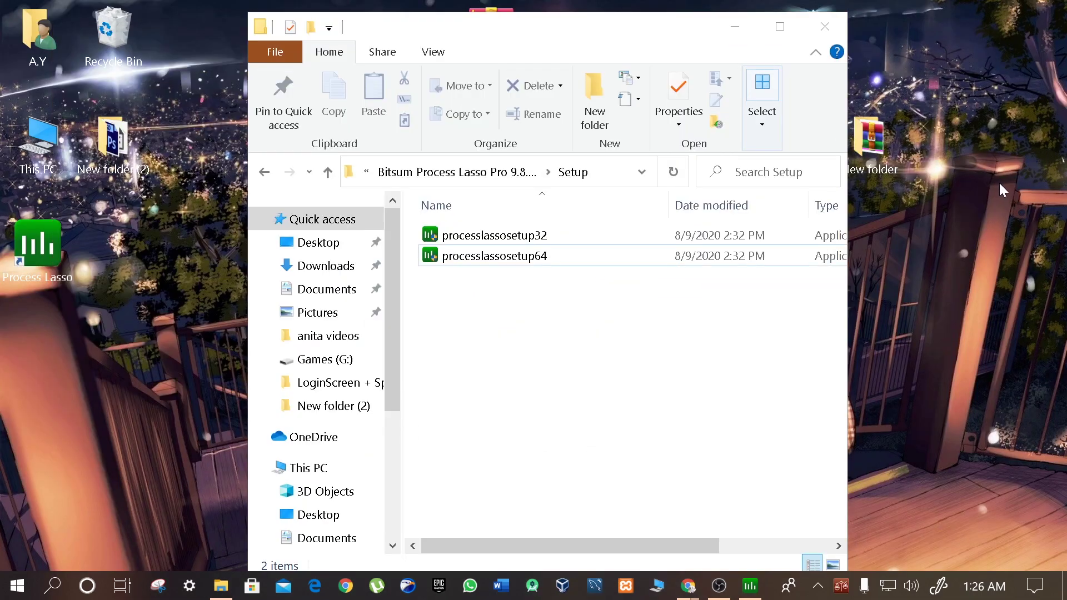
left_click(948, 269)
left_click(695, 364)
left_click(328, 173)
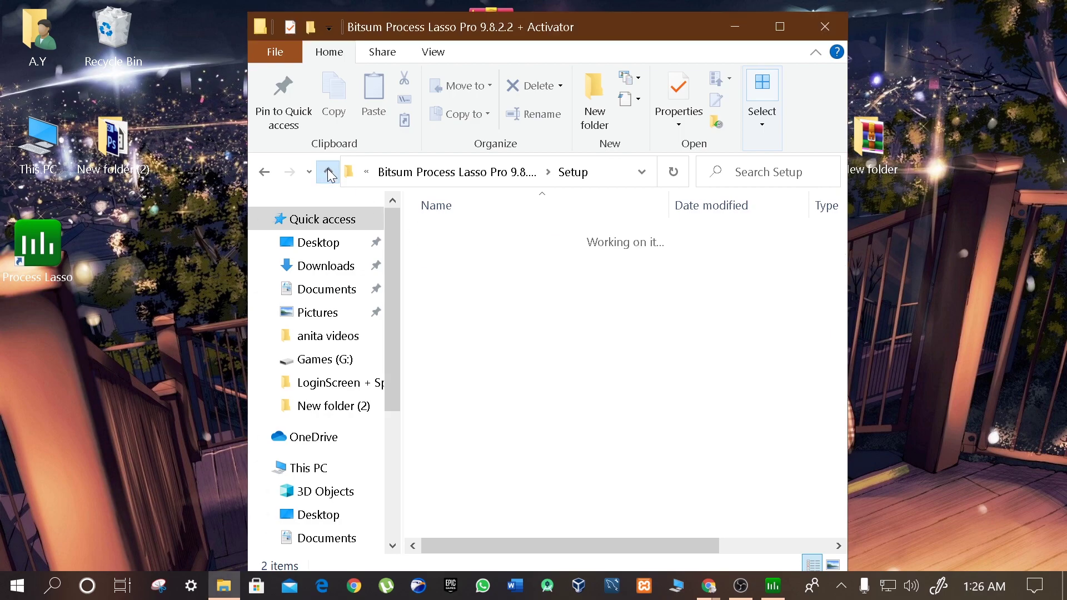
left_click(328, 172)
left_click(328, 172)
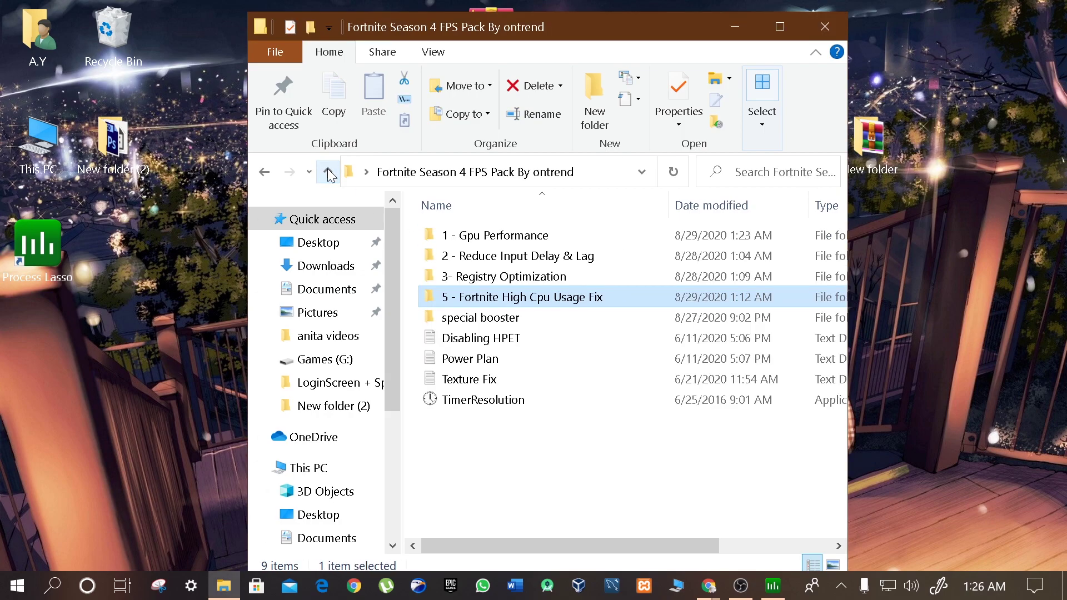
Step: Open the special booster folder and launch the Fortnite chapter 2 season 4 booster
left_click(543, 481)
left_click(484, 316)
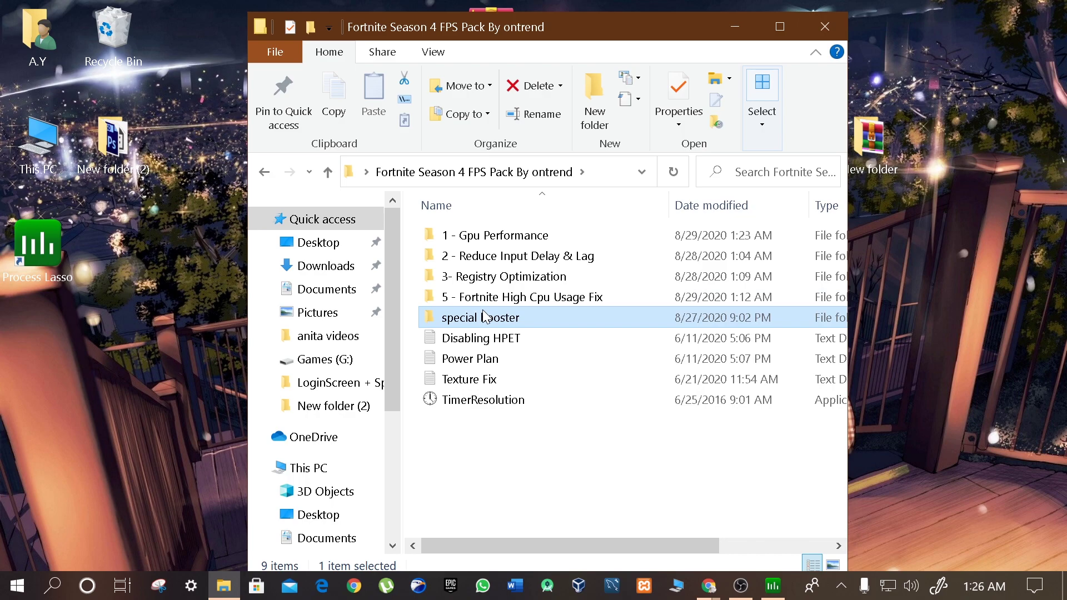
double_click(496, 321)
double_click(476, 304)
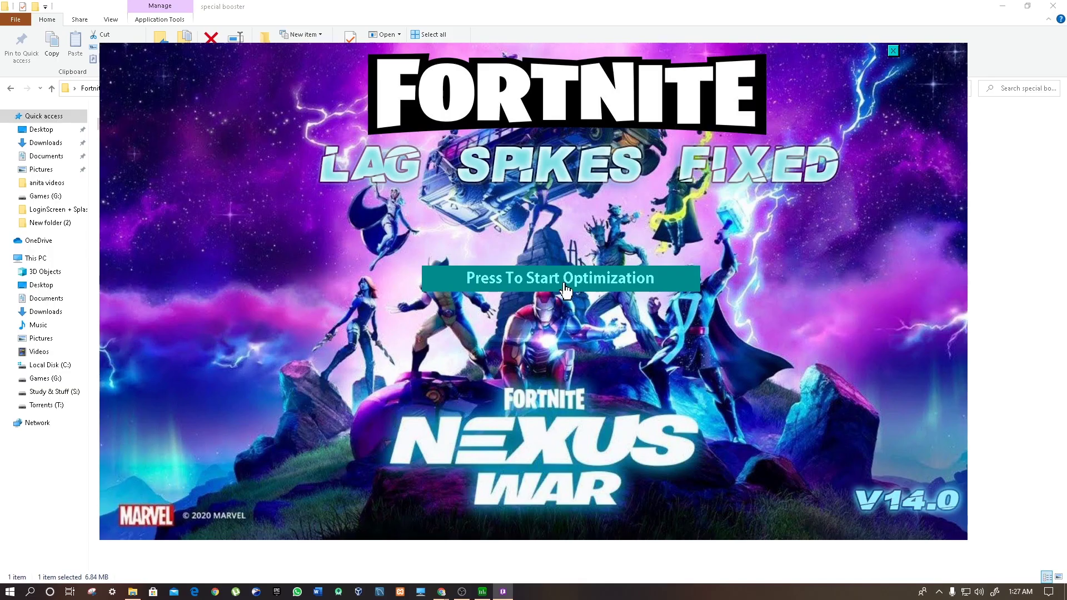
Step: Start the optimization in the Fortnite booster and close the program
left_click(544, 281)
left_click(893, 52)
left_click(339, 185)
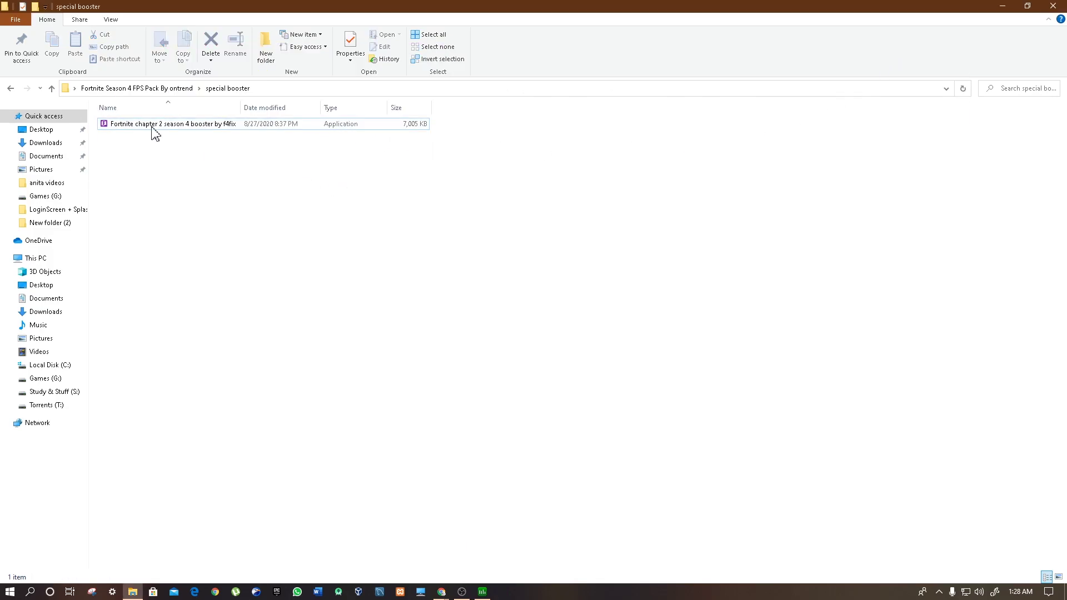
Step: Back in the FPS pack folder, select the Disabling HPET file and open Command Prompt as administrator
left_click(51, 89)
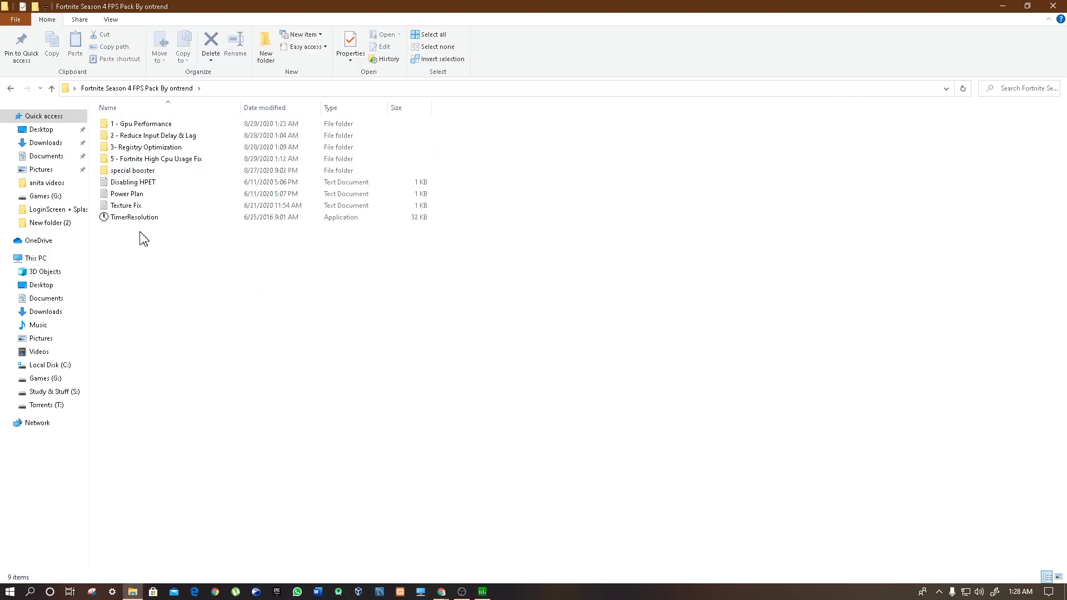
left_click(129, 184)
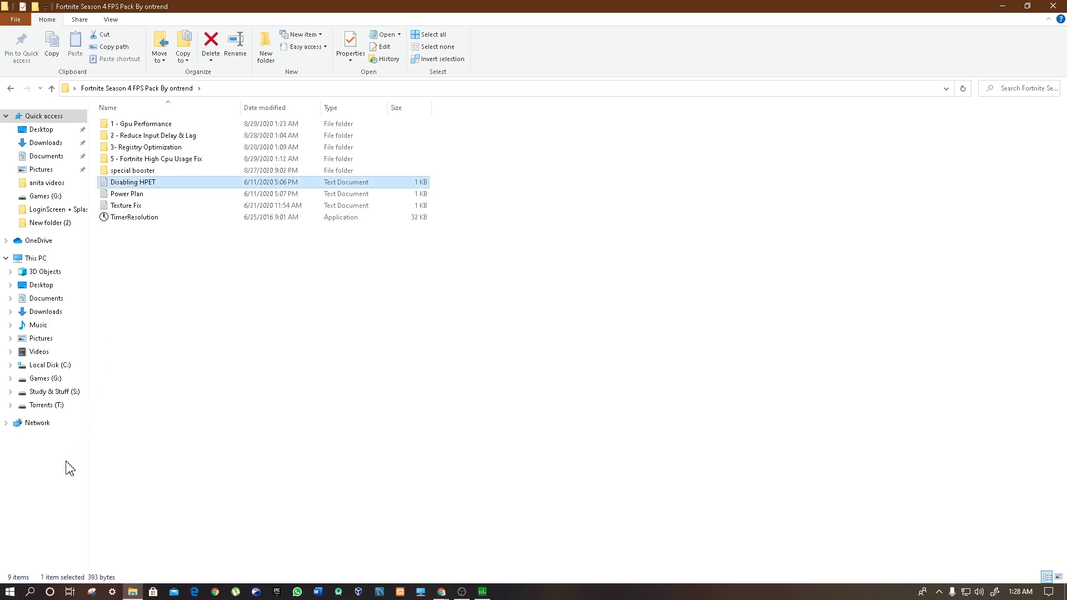
left_click(30, 591)
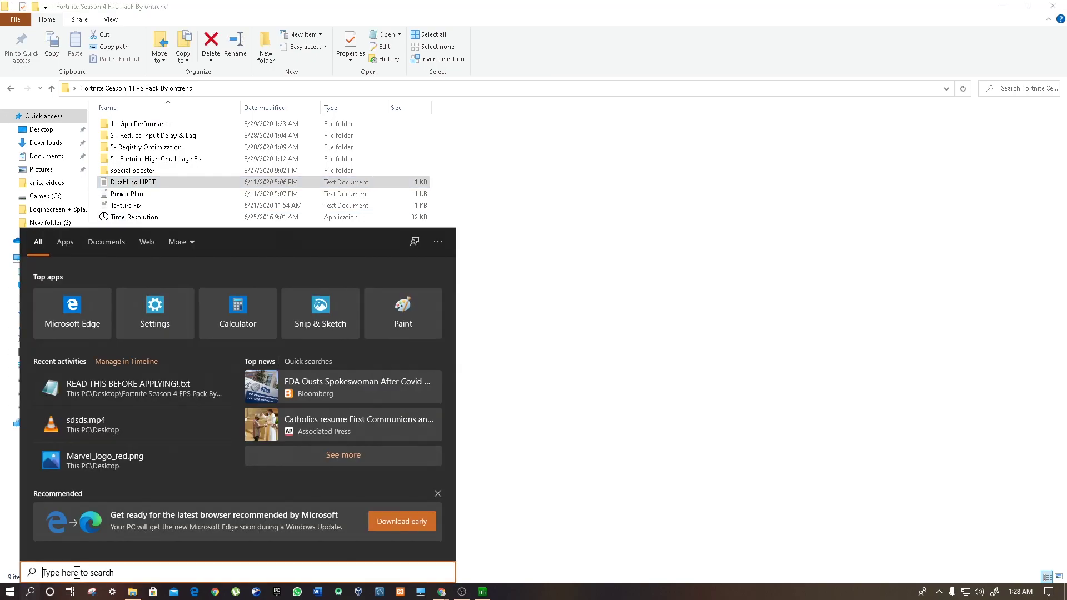
type("cmd")
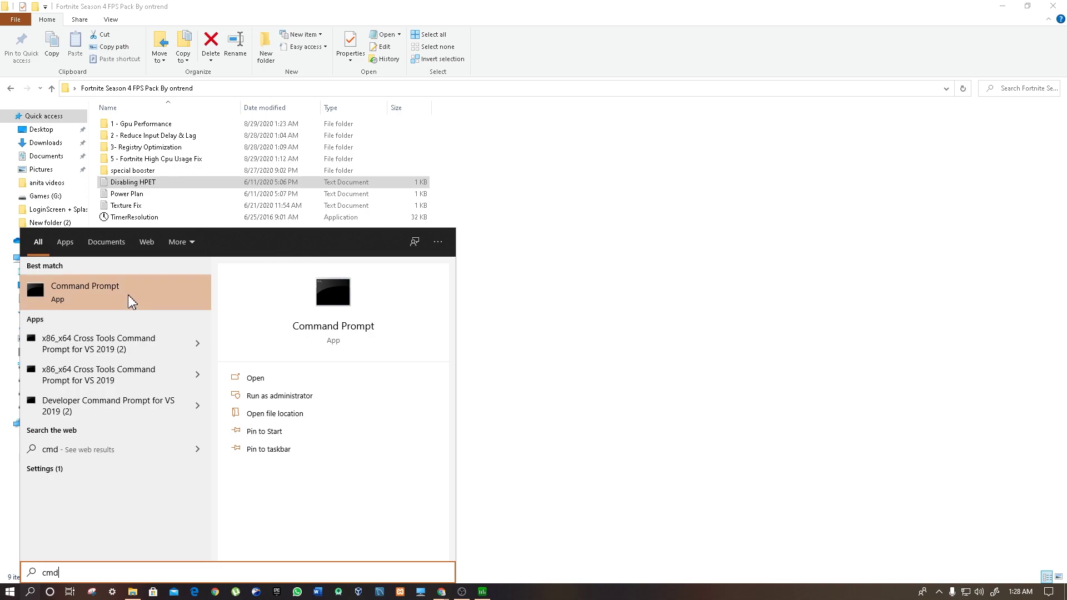
right_click(131, 301)
left_click(158, 306)
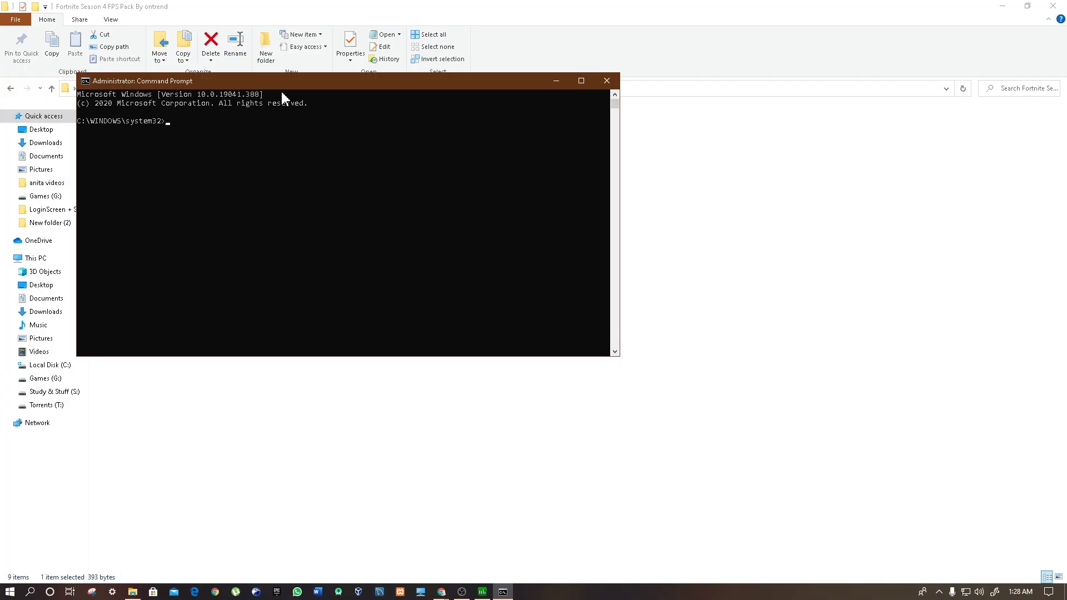
Step: Open the Disabling HPET text file and arrange it alongside the administrator Command Prompt window
left_click_drag(281, 92, 589, 95)
double_click(219, 186)
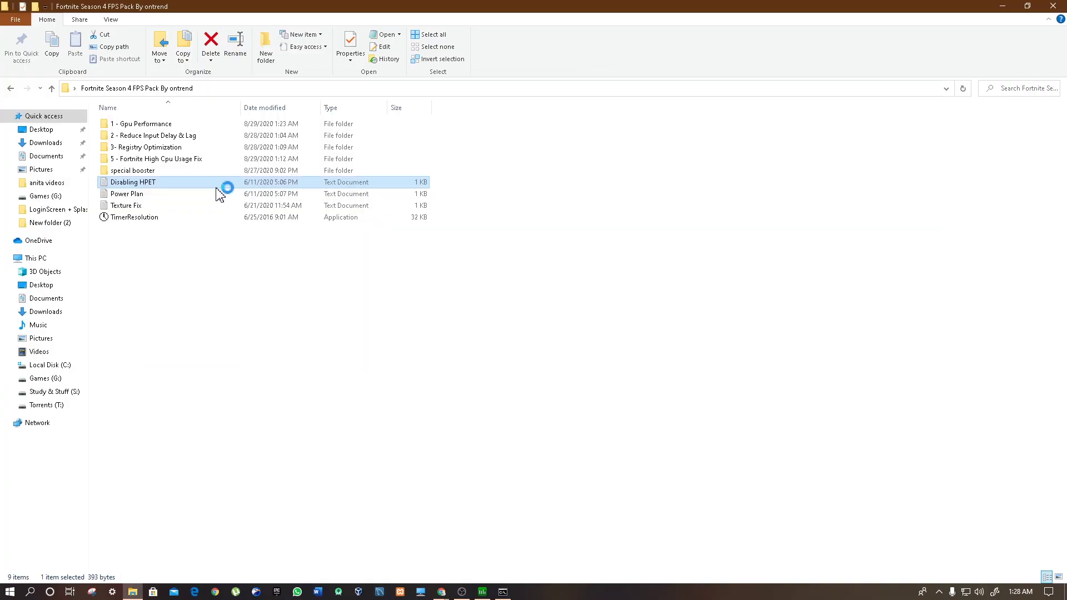
left_click(503, 592)
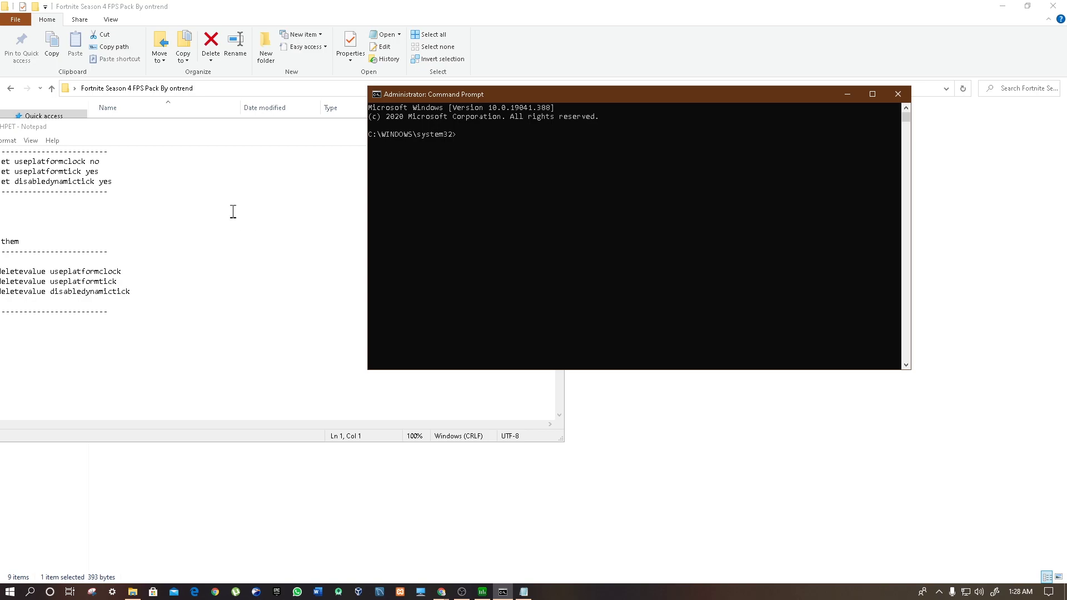
left_click_drag(223, 128, 684, 150)
Step: Copy the first command from the Disabling HPET file and run bcdedit /set useplatformclock no in Command Prompt
left_click_drag(591, 179, 421, 179)
right_click(435, 189)
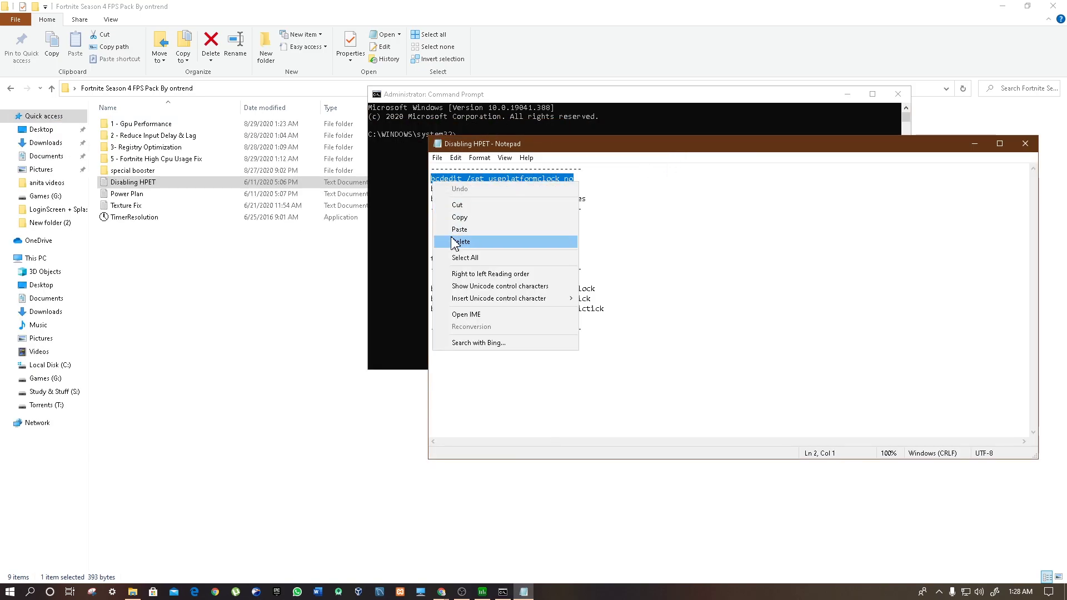
left_click(456, 217)
left_click(471, 160)
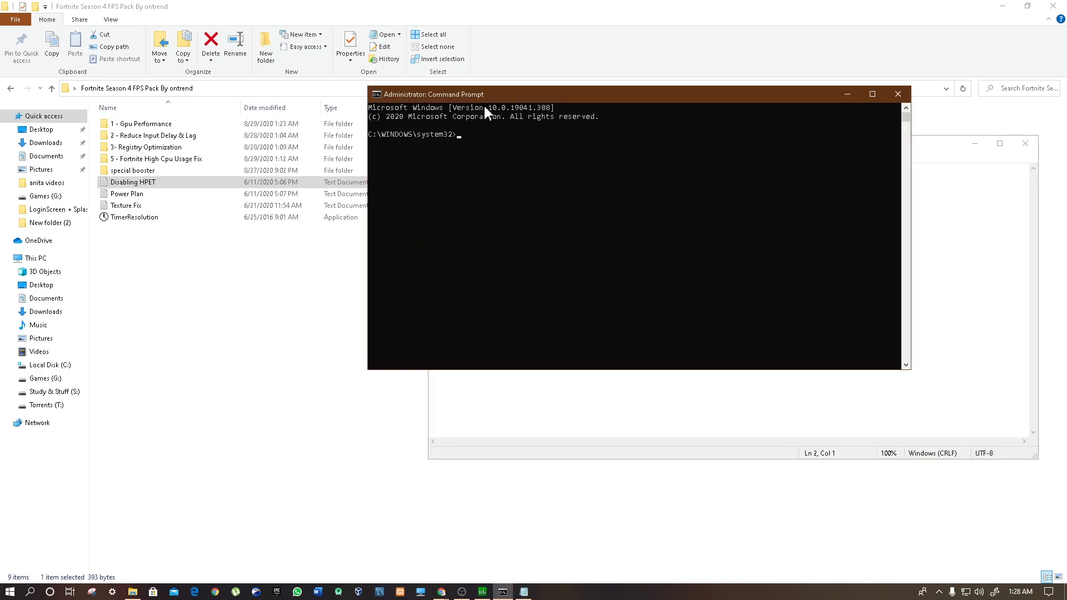
key("ctrl+v")
key("Return")
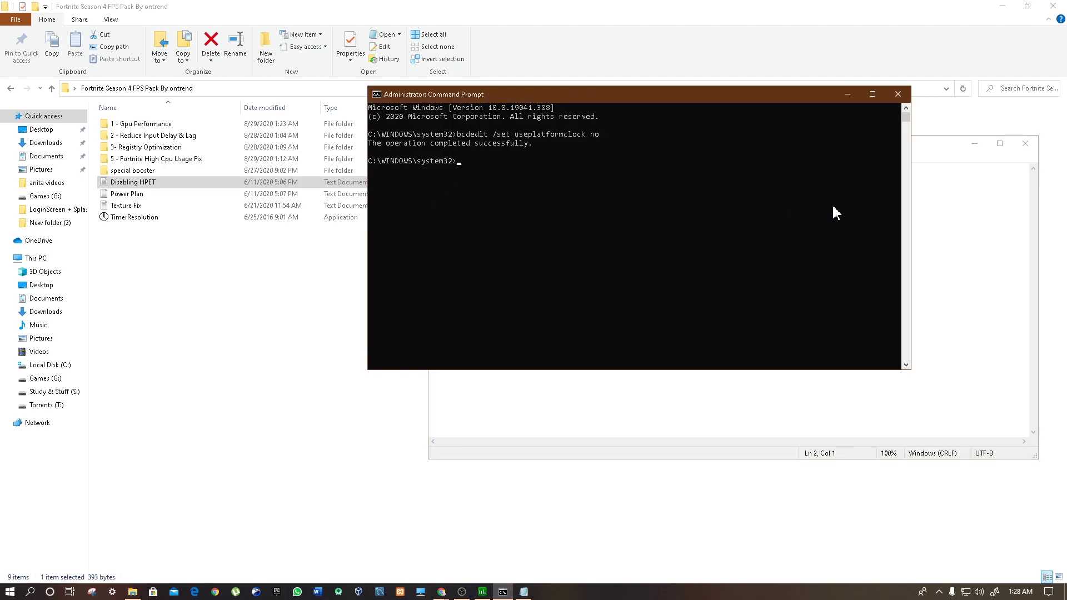
Step: Copy the second HPET command and run bcdedit /set useplatformtick yes in Command Prompt
left_click(939, 217)
left_click_drag(575, 189, 431, 193)
left_click(389, 195)
key("ctrl+v")
key("Return")
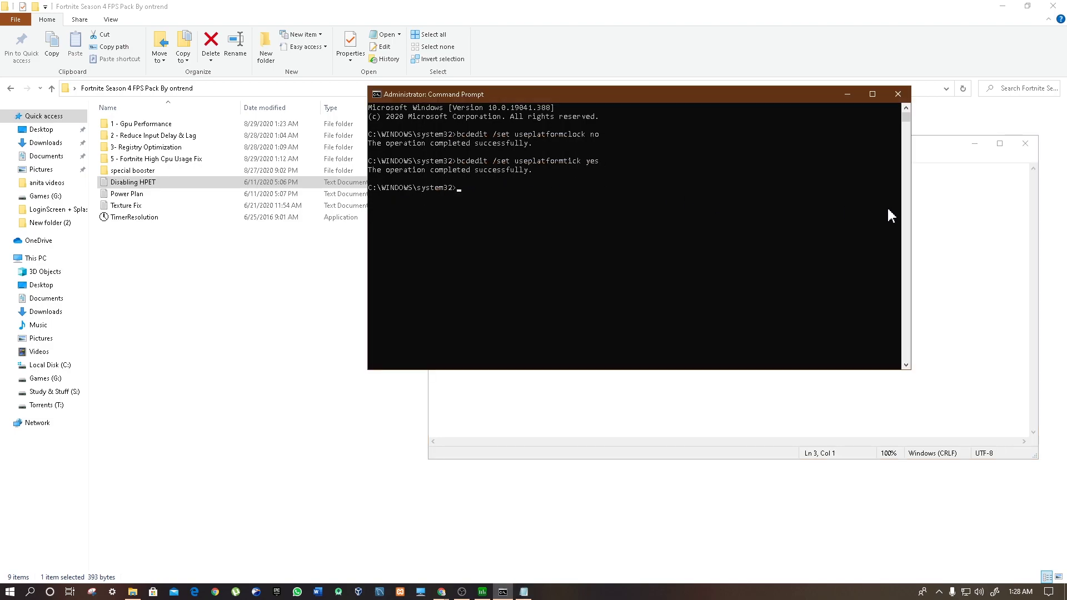
Step: Run the third HPET command, bcdedit /set disabledynamictick yes, and close Command Prompt and the HPET file
left_click(889, 216)
left_click(936, 212)
left_click_drag(612, 202, 433, 201)
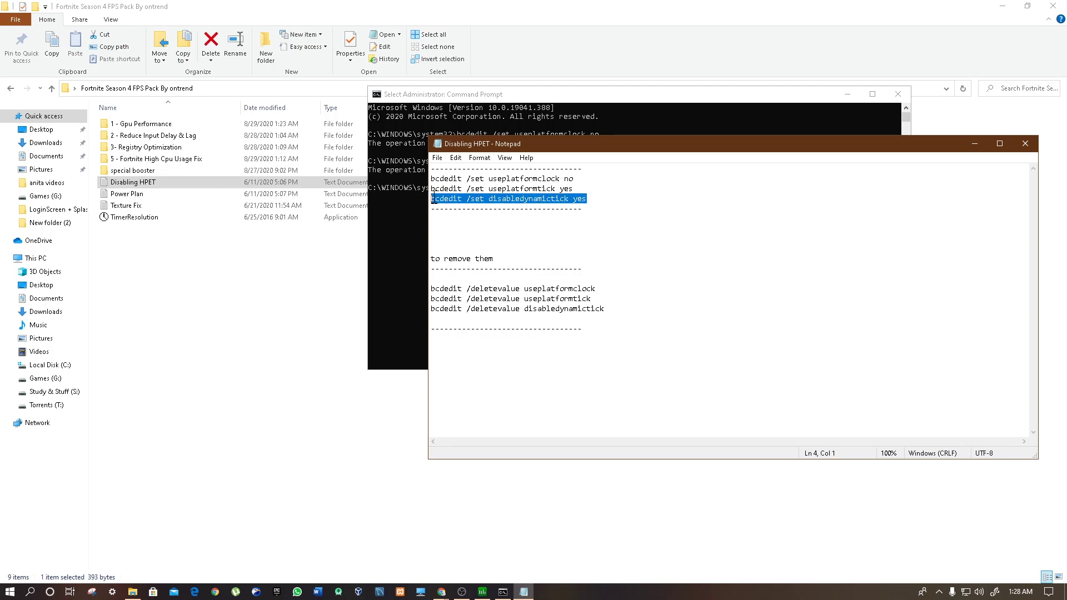
left_click(499, 195)
key("ctrl+v")
key("Return")
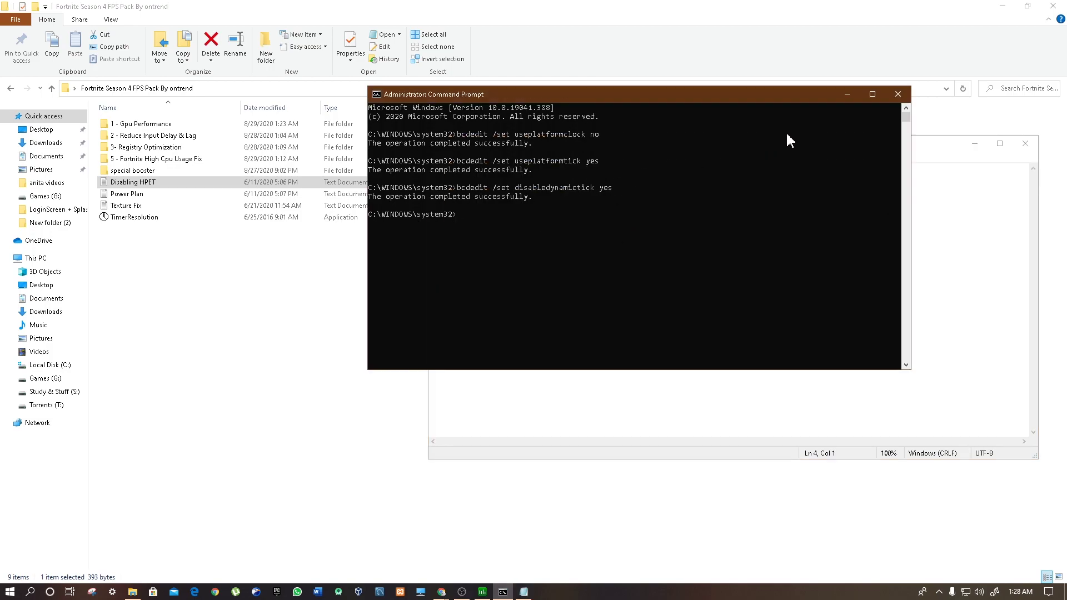
left_click(897, 93)
left_click(1025, 143)
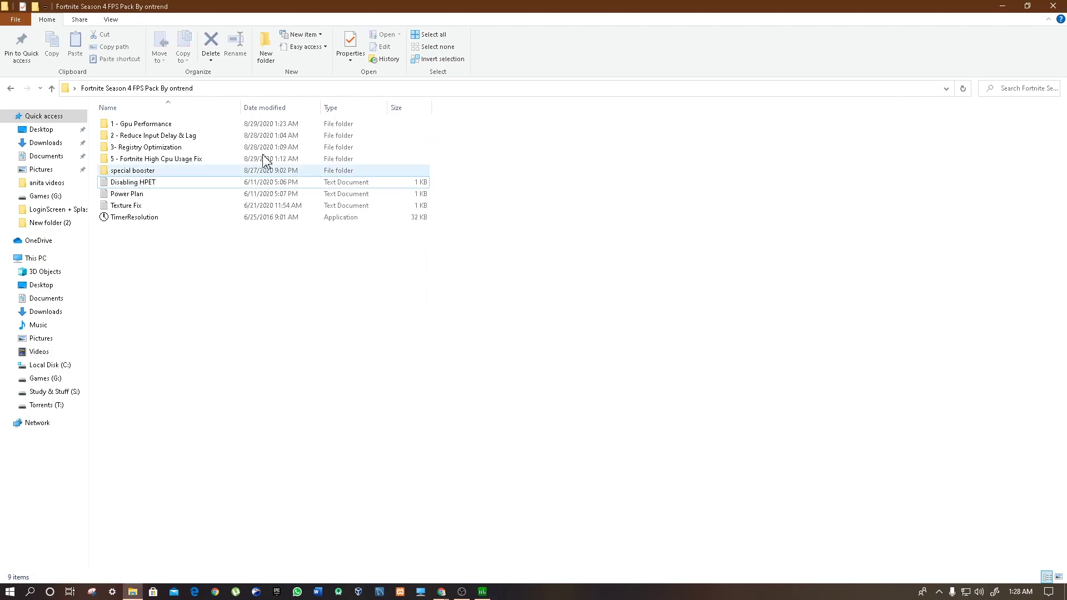
Step: Open the Power Plan text file and launch a new Command Prompt
double_click(211, 194)
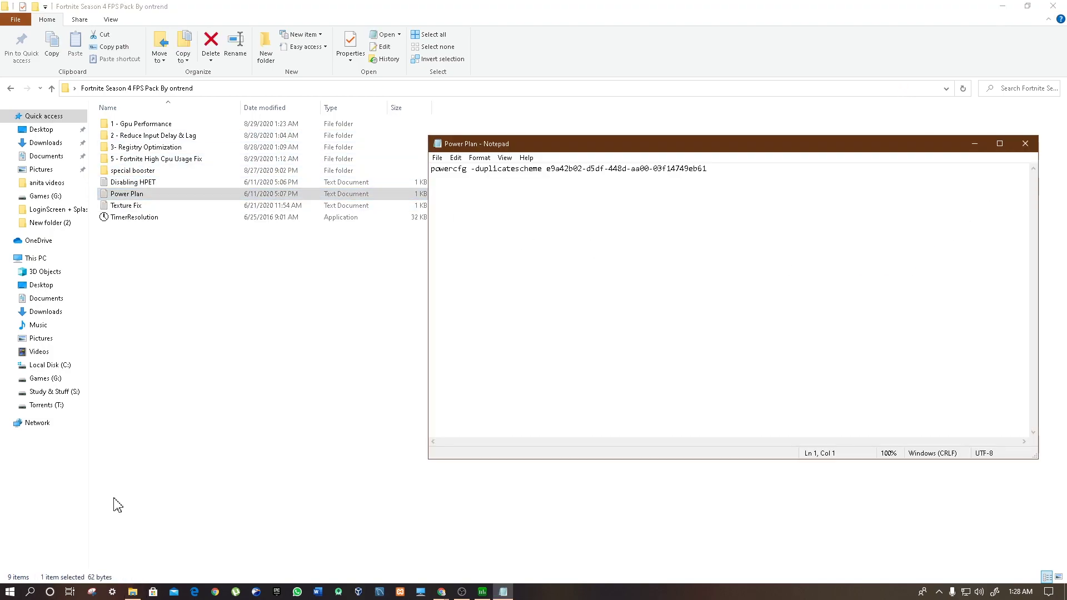
left_click(38, 591)
type("cmd")
left_click(109, 307)
left_click(734, 238)
Step: Run powercfg -duplicatescheme e9a42b02-d5df-448d-aa00-03f14749eb61, copied from the Power Plan file, in Command Prompt and close both windows
left_click_drag(709, 168, 431, 169)
right_click(467, 168)
left_click(490, 203)
left_click(350, 160)
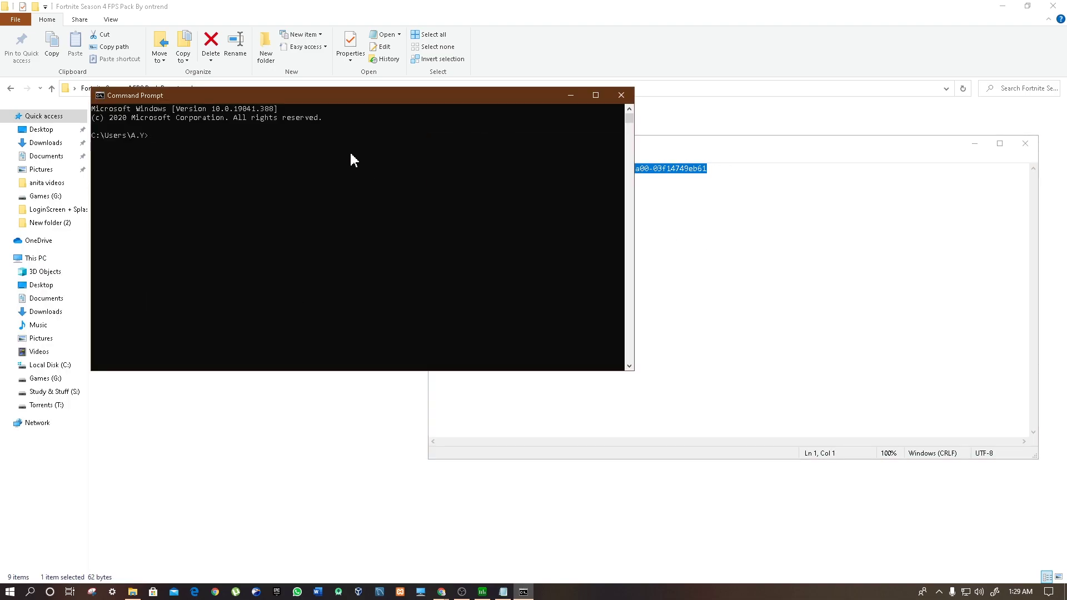
right_click(351, 155)
key("Return")
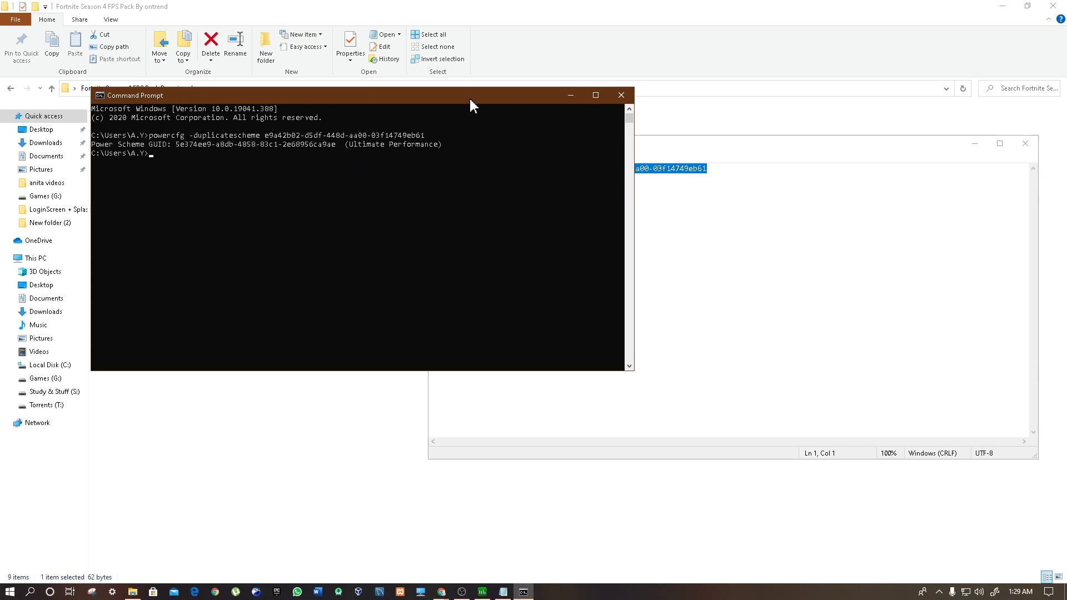
left_click_drag(469, 99, 744, 109)
left_click(647, 399)
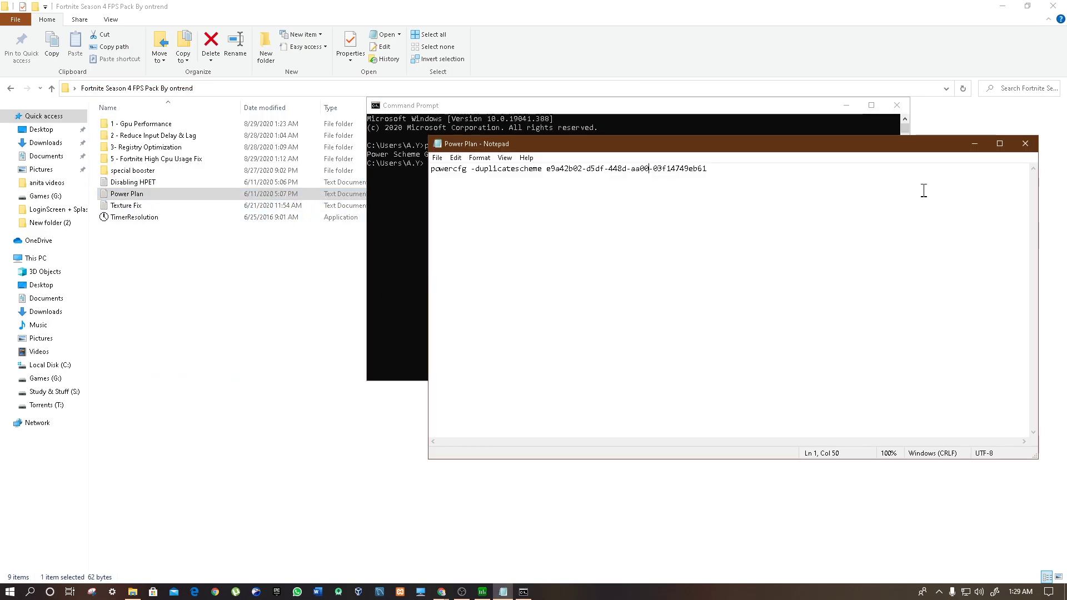
left_click(1025, 144)
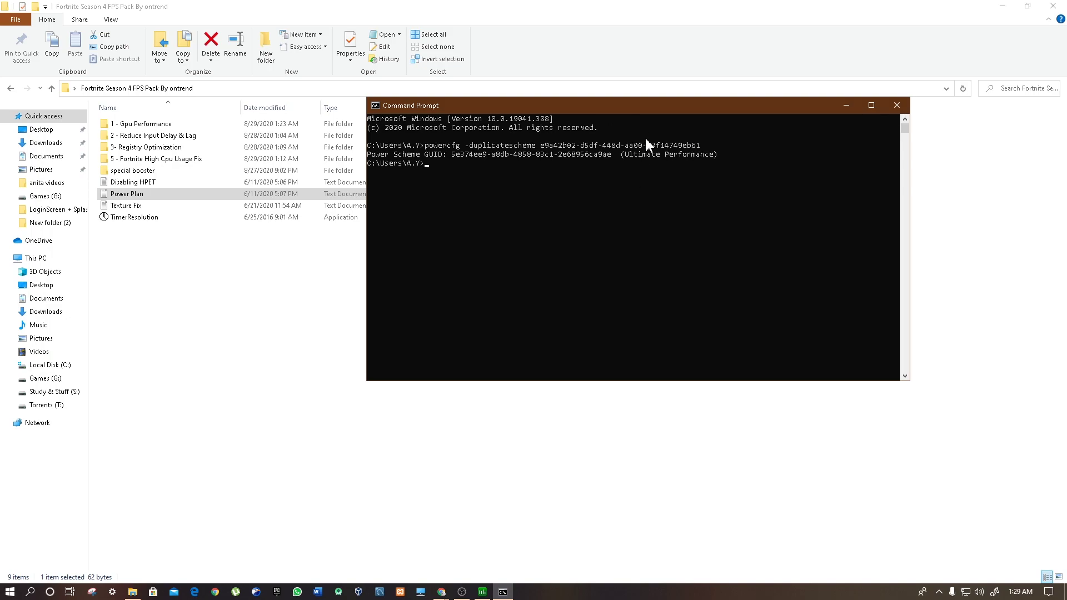
left_click(895, 105)
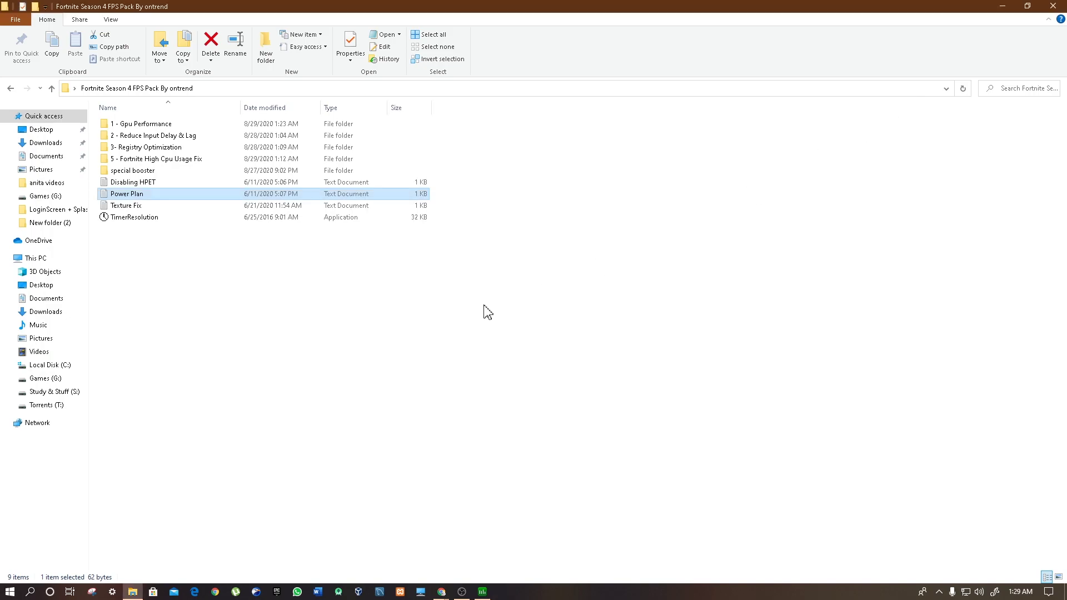
Step: Open the Texture Fix file and copy the registry path Computer\HKEY_LOCAL_MACHINE\SYSTEM\CurrentControlSet\Enum\PCI
double_click(143, 208)
left_click_drag(531, 146, 250, 170)
left_click(376, 175)
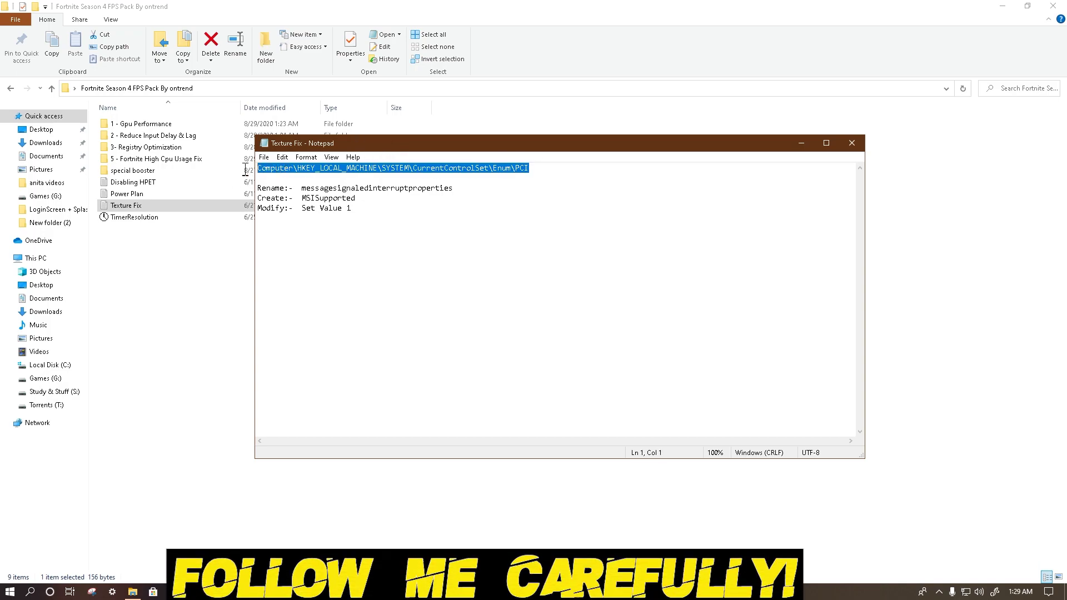
right_click(283, 173)
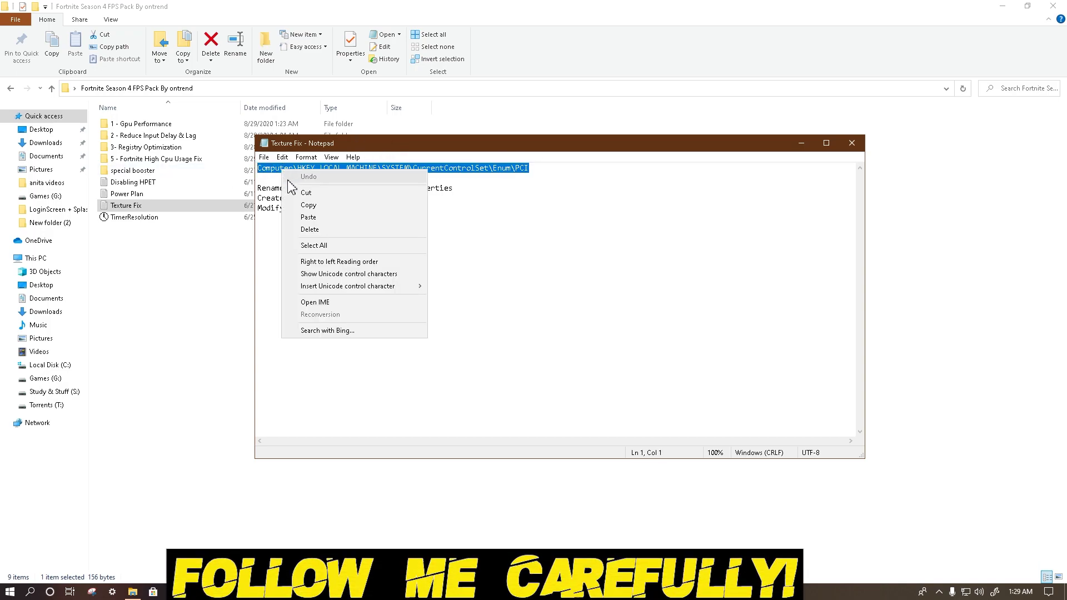
left_click(305, 206)
Step: Open Registry Editor and go to the copied path HKEY_LOCAL_MACHINE\SYSTEM\CurrentControlSet\Enum\PCI
left_click(30, 592)
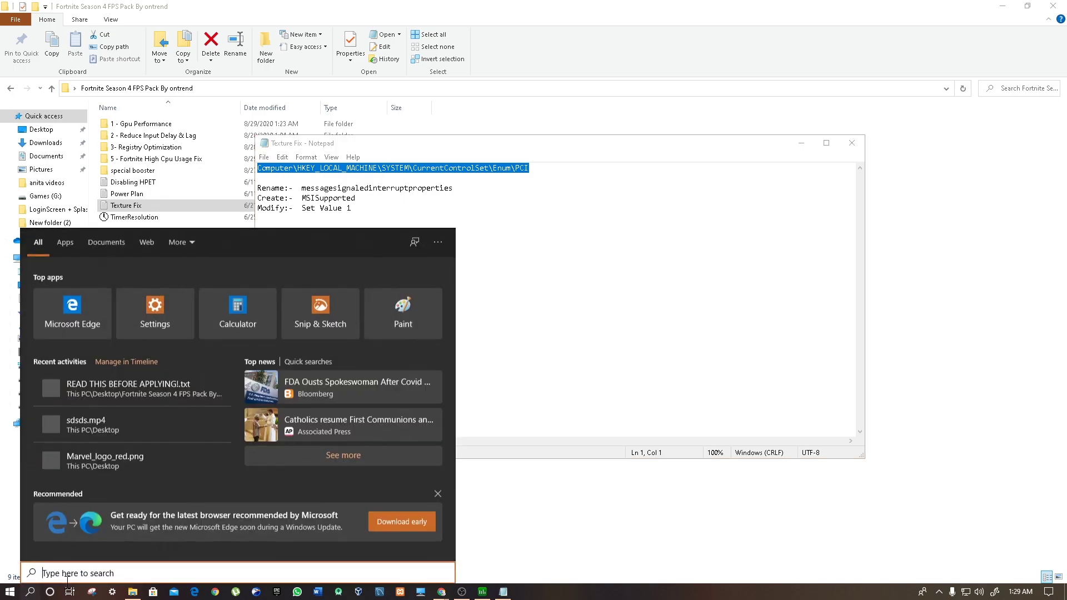
type("regedit")
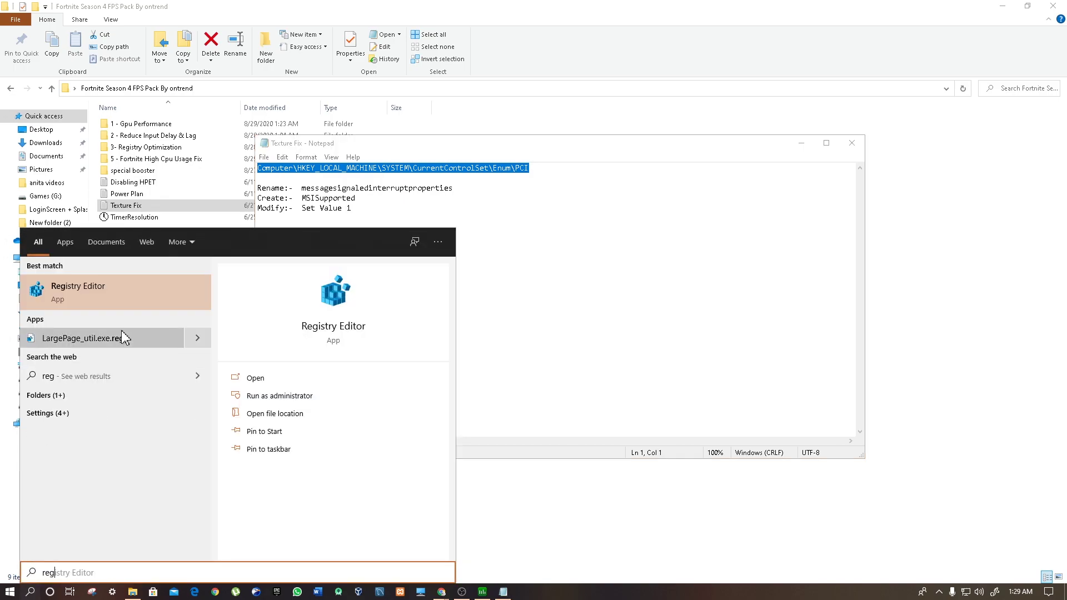
key("Return")
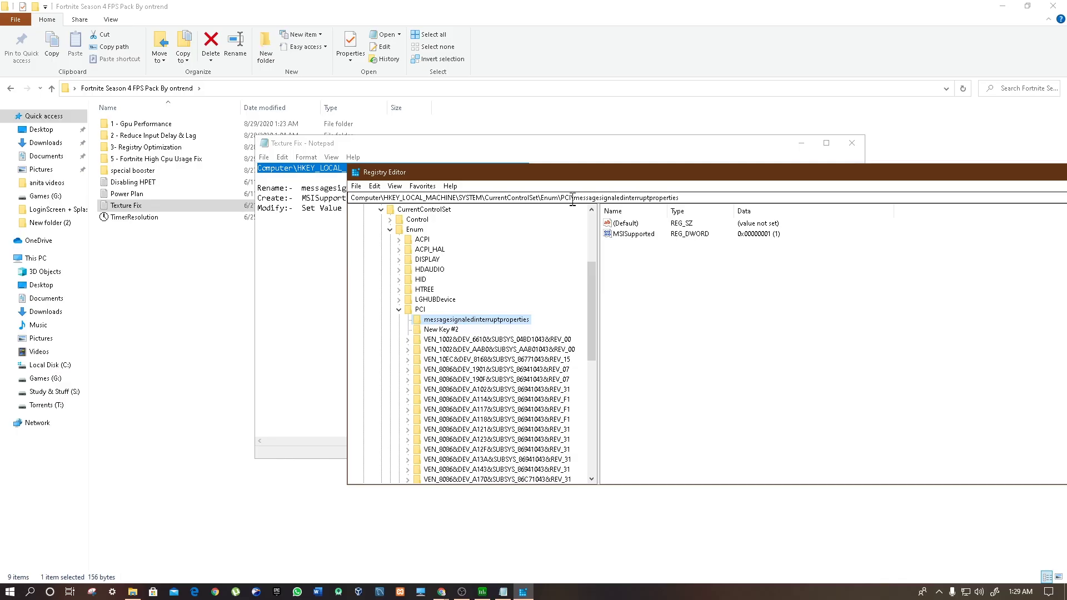
left_click(572, 198)
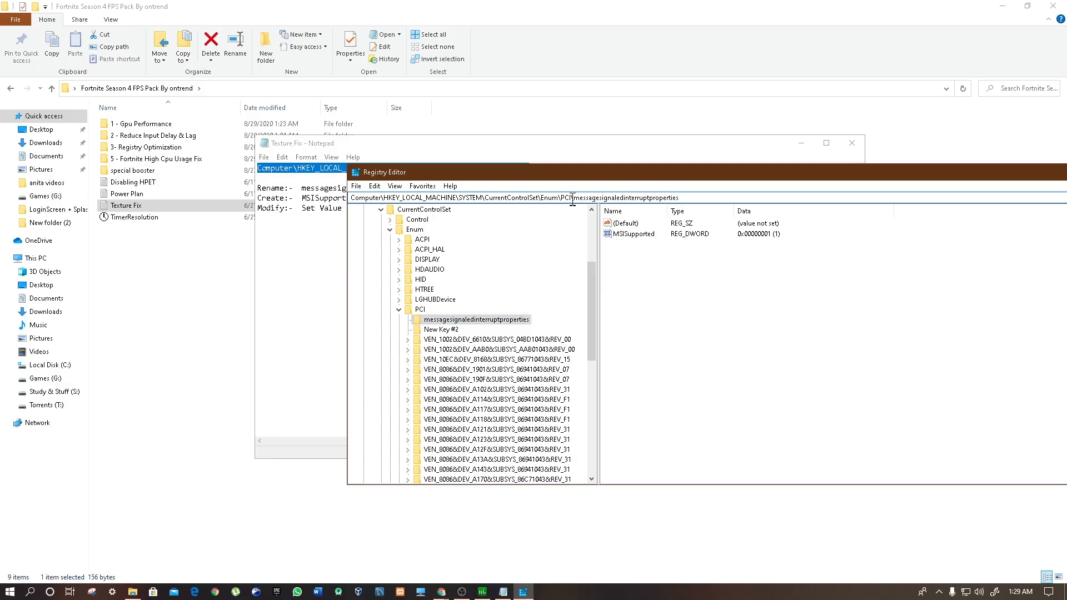
double_click(606, 198)
left_click(606, 198)
left_click_drag(686, 198, 331, 207)
key("ctrl+v")
left_click_drag(560, 177, 421, 125)
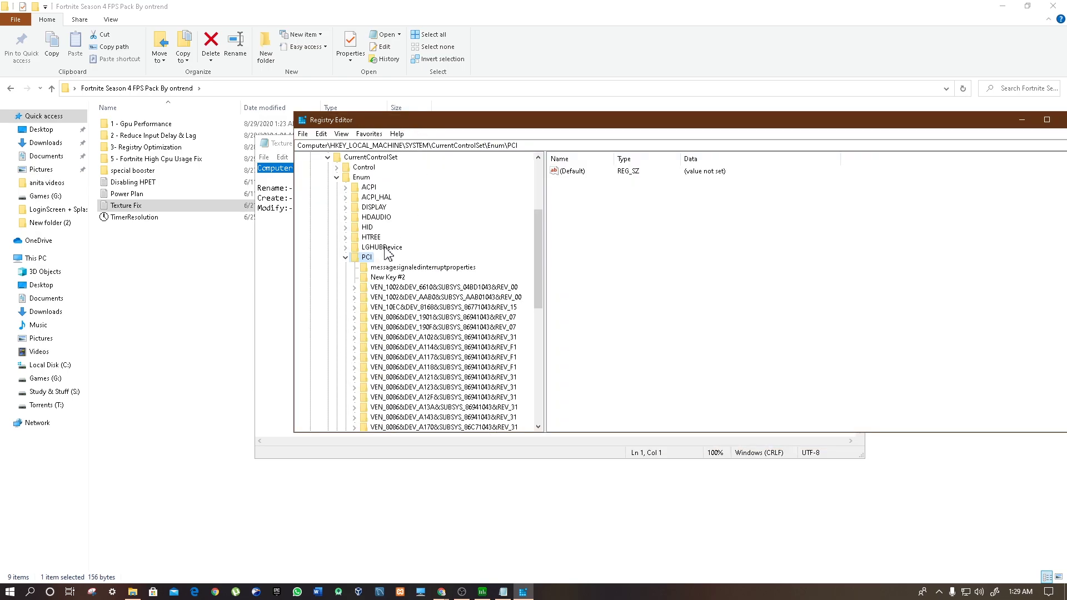
Step: Rename the first key under PCI to messagesignaledinterruptproperties, copying the name from the Texture Fix file
left_click(386, 267)
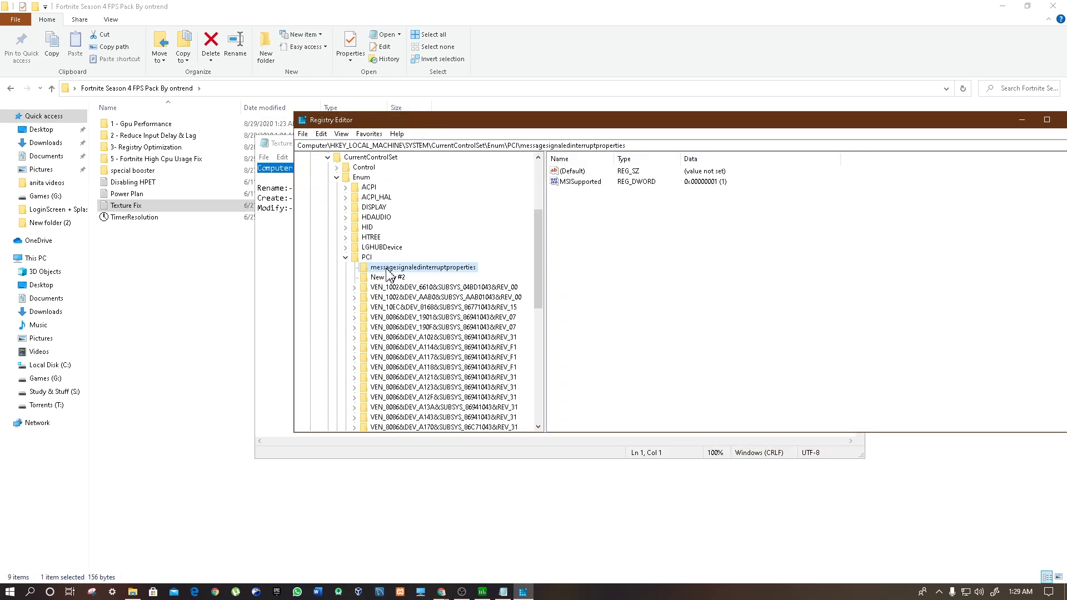
right_click(402, 273)
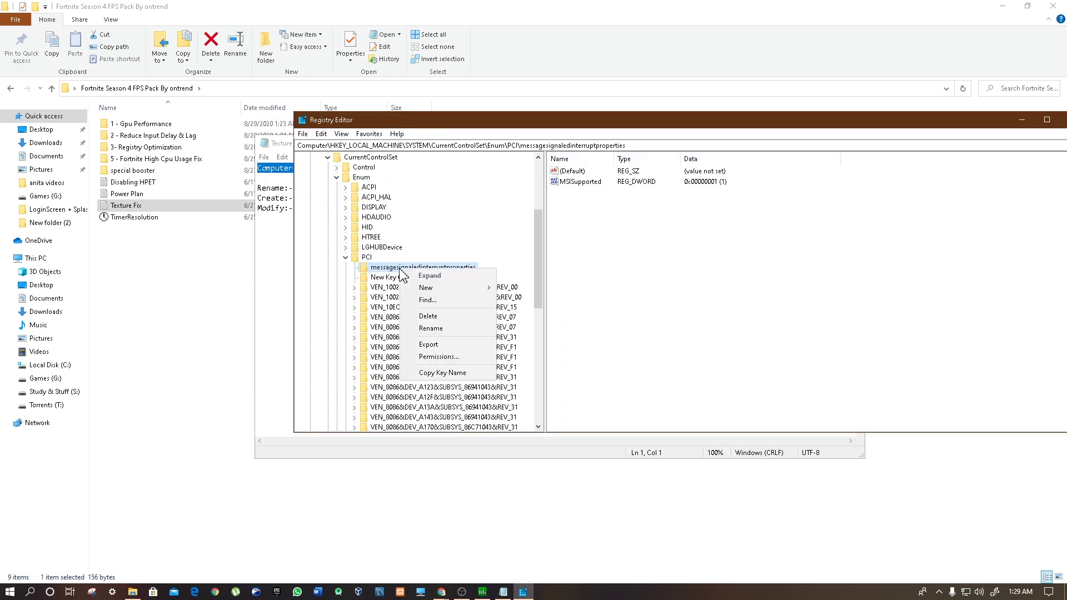
left_click(432, 330)
left_click(273, 176)
left_click_drag(459, 191, 301, 190)
right_click(306, 188)
left_click(337, 227)
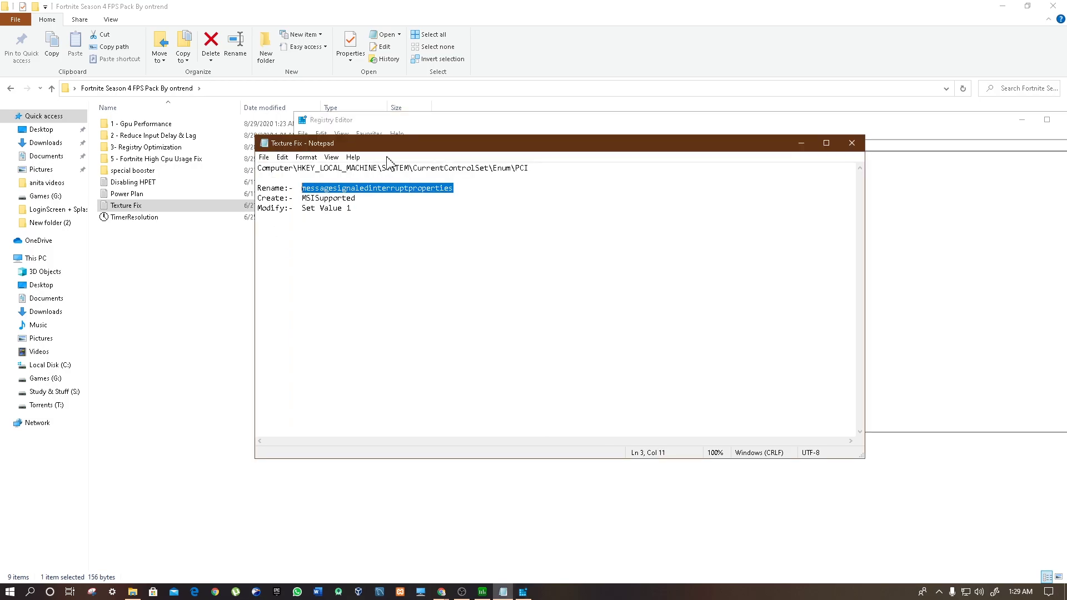
left_click_drag(395, 149, 688, 274)
right_click(439, 272)
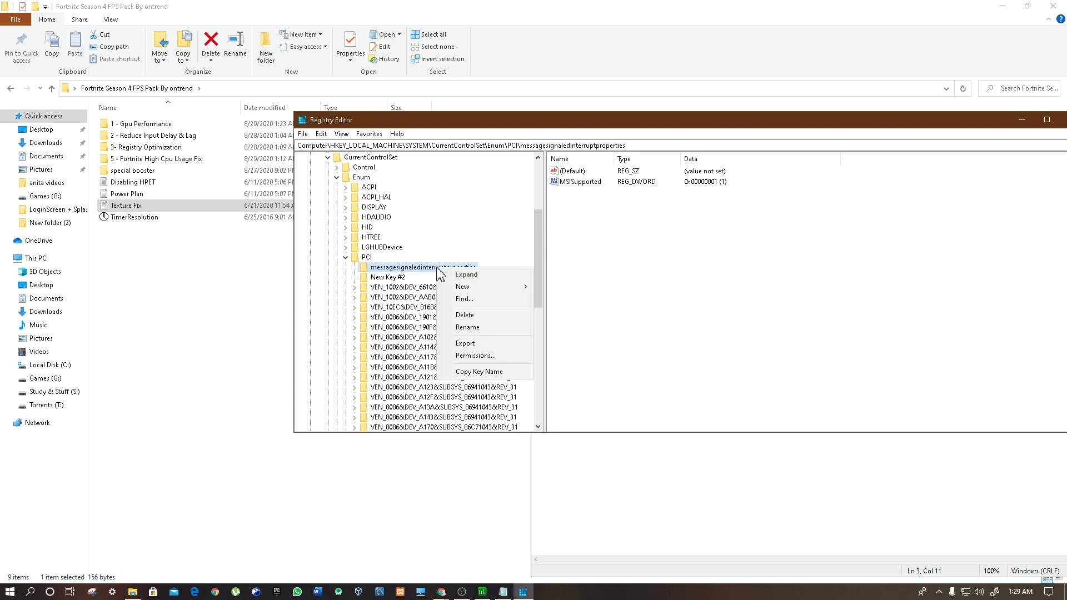
left_click(467, 327)
key("Return")
Step: Confirm value data 1 for the key's MSISupported DWORD, and close Registry Editor and the Texture Fix file
left_click(652, 301)
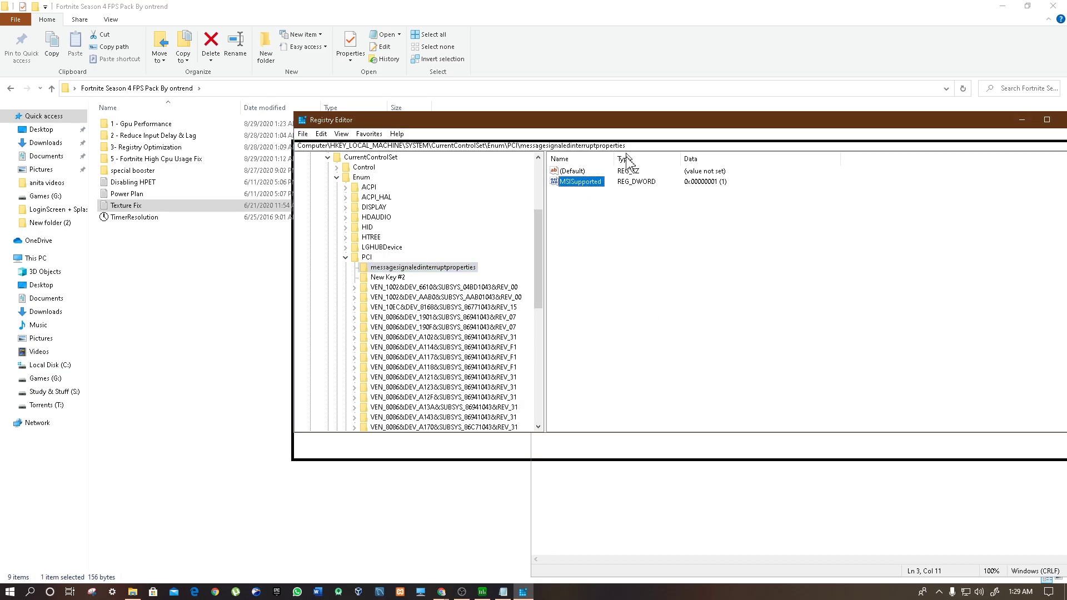
left_click_drag(628, 124, 654, 295)
left_click(605, 262)
left_click_drag(604, 262, 314, 120)
left_click(839, 476)
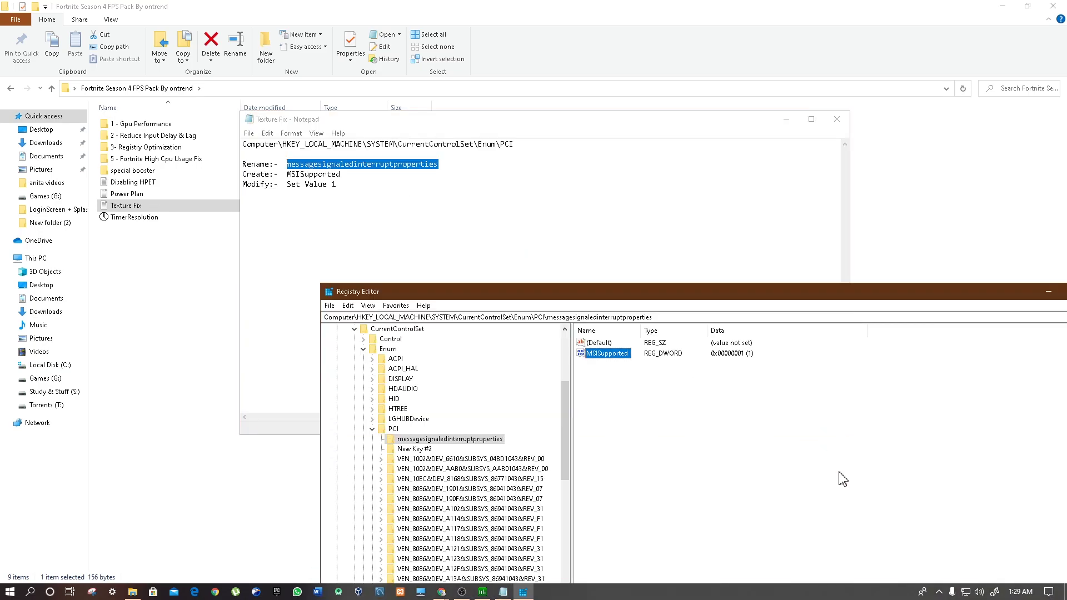
double_click(622, 356)
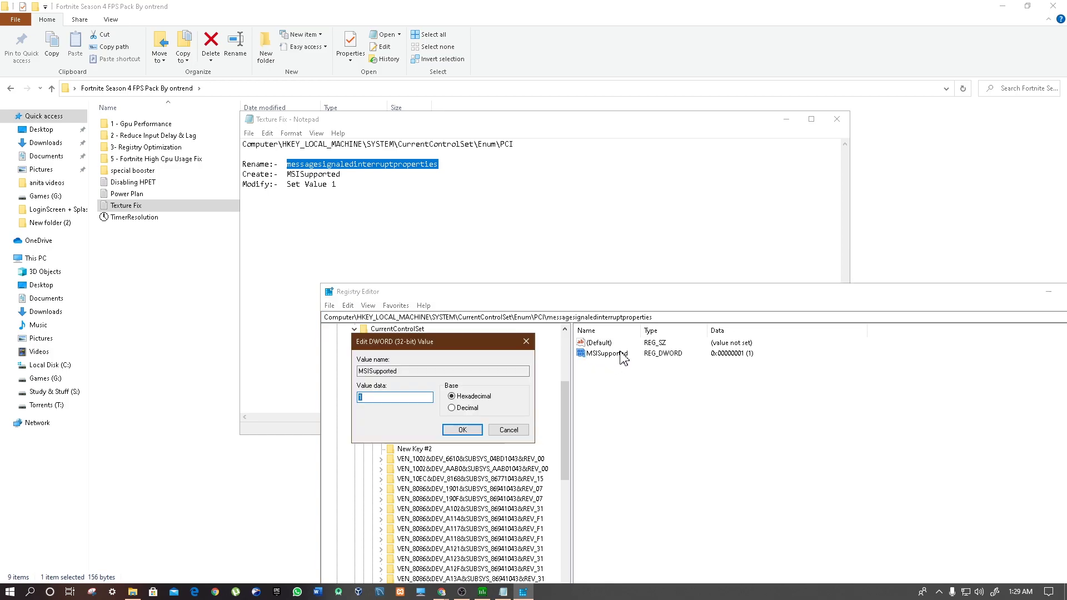
left_click_drag(445, 342, 684, 311)
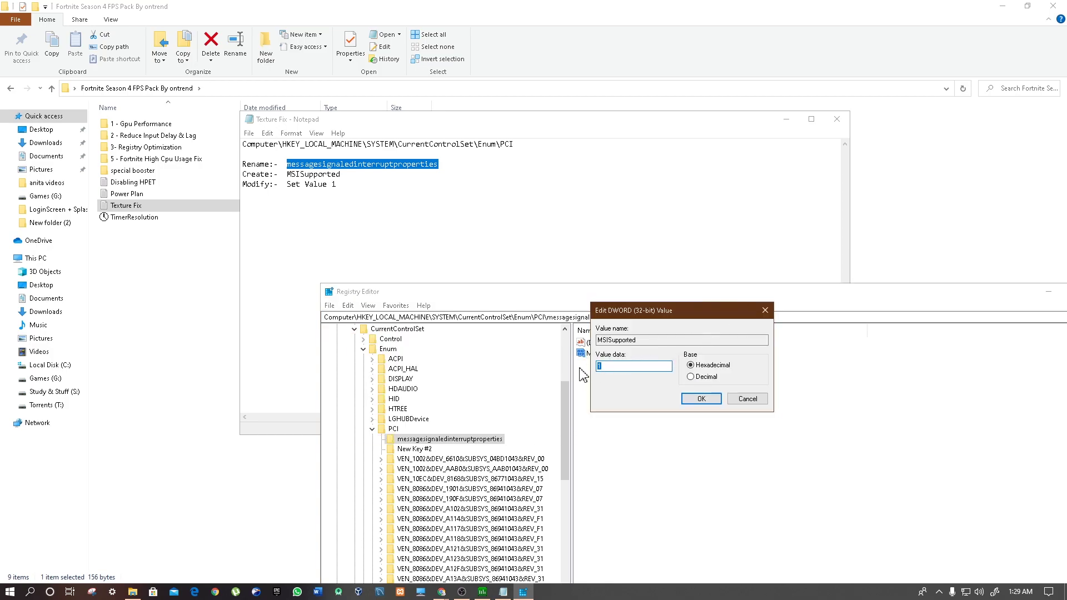
left_click(701, 398)
left_click_drag(719, 293, 812, 244)
key("alt+F4")
left_click(836, 119)
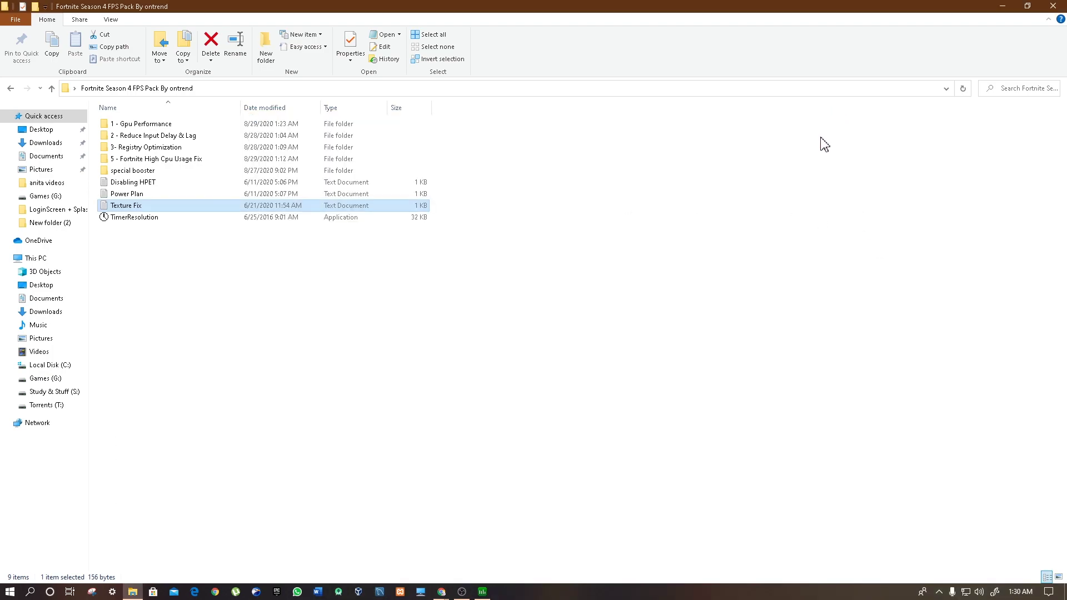
Step: Launch TimerResolution from the FPS pack, close the folder window and set the timer resolution to Maximum
double_click(146, 218)
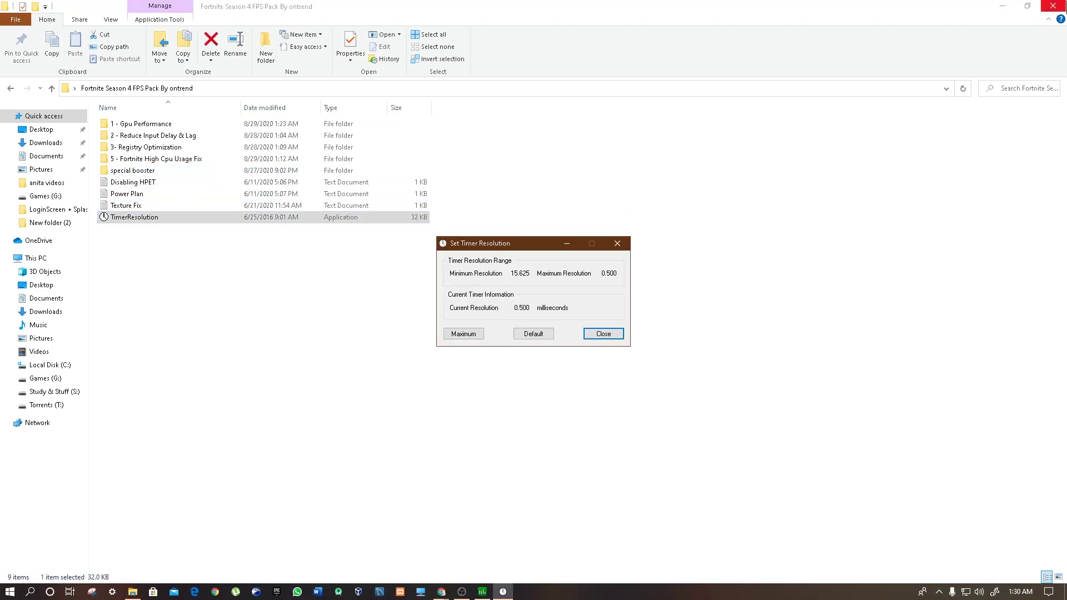
left_click(1053, 5)
left_click_drag(555, 243, 522, 159)
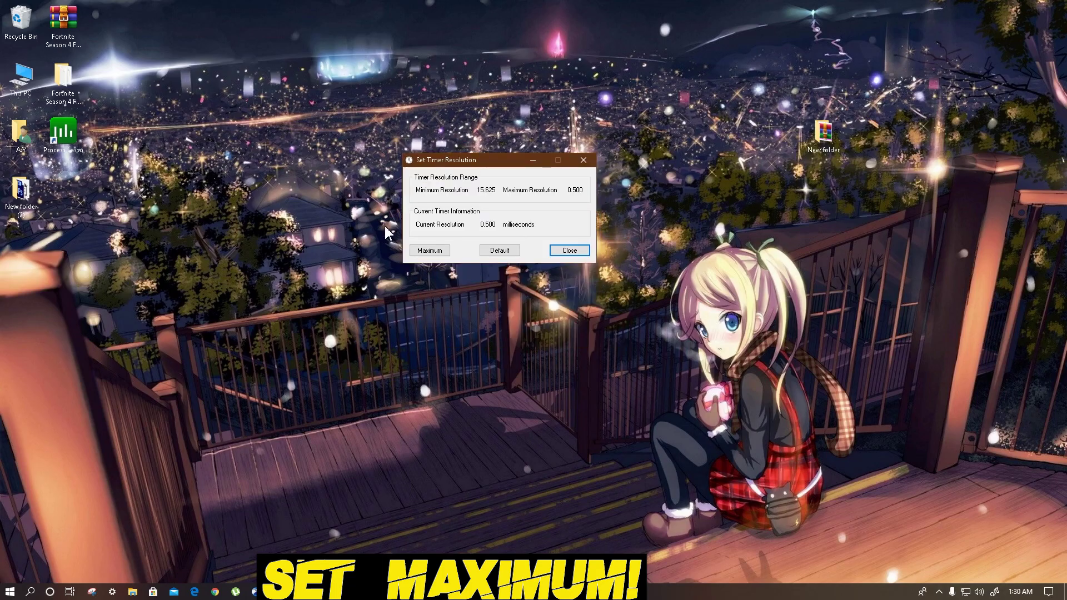
left_click(428, 252)
left_click(429, 251)
left_click(429, 251)
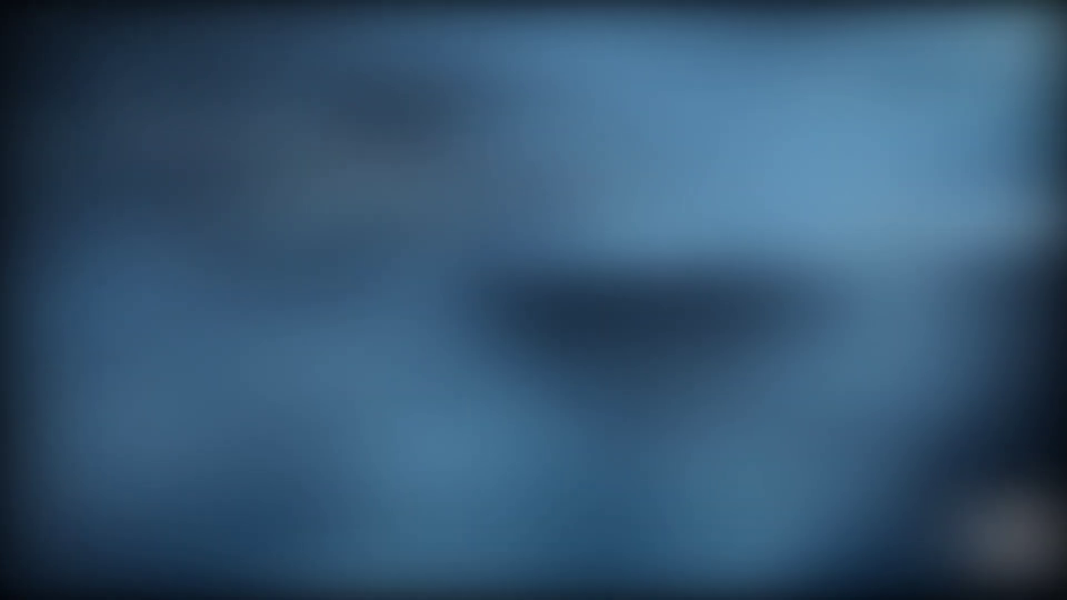